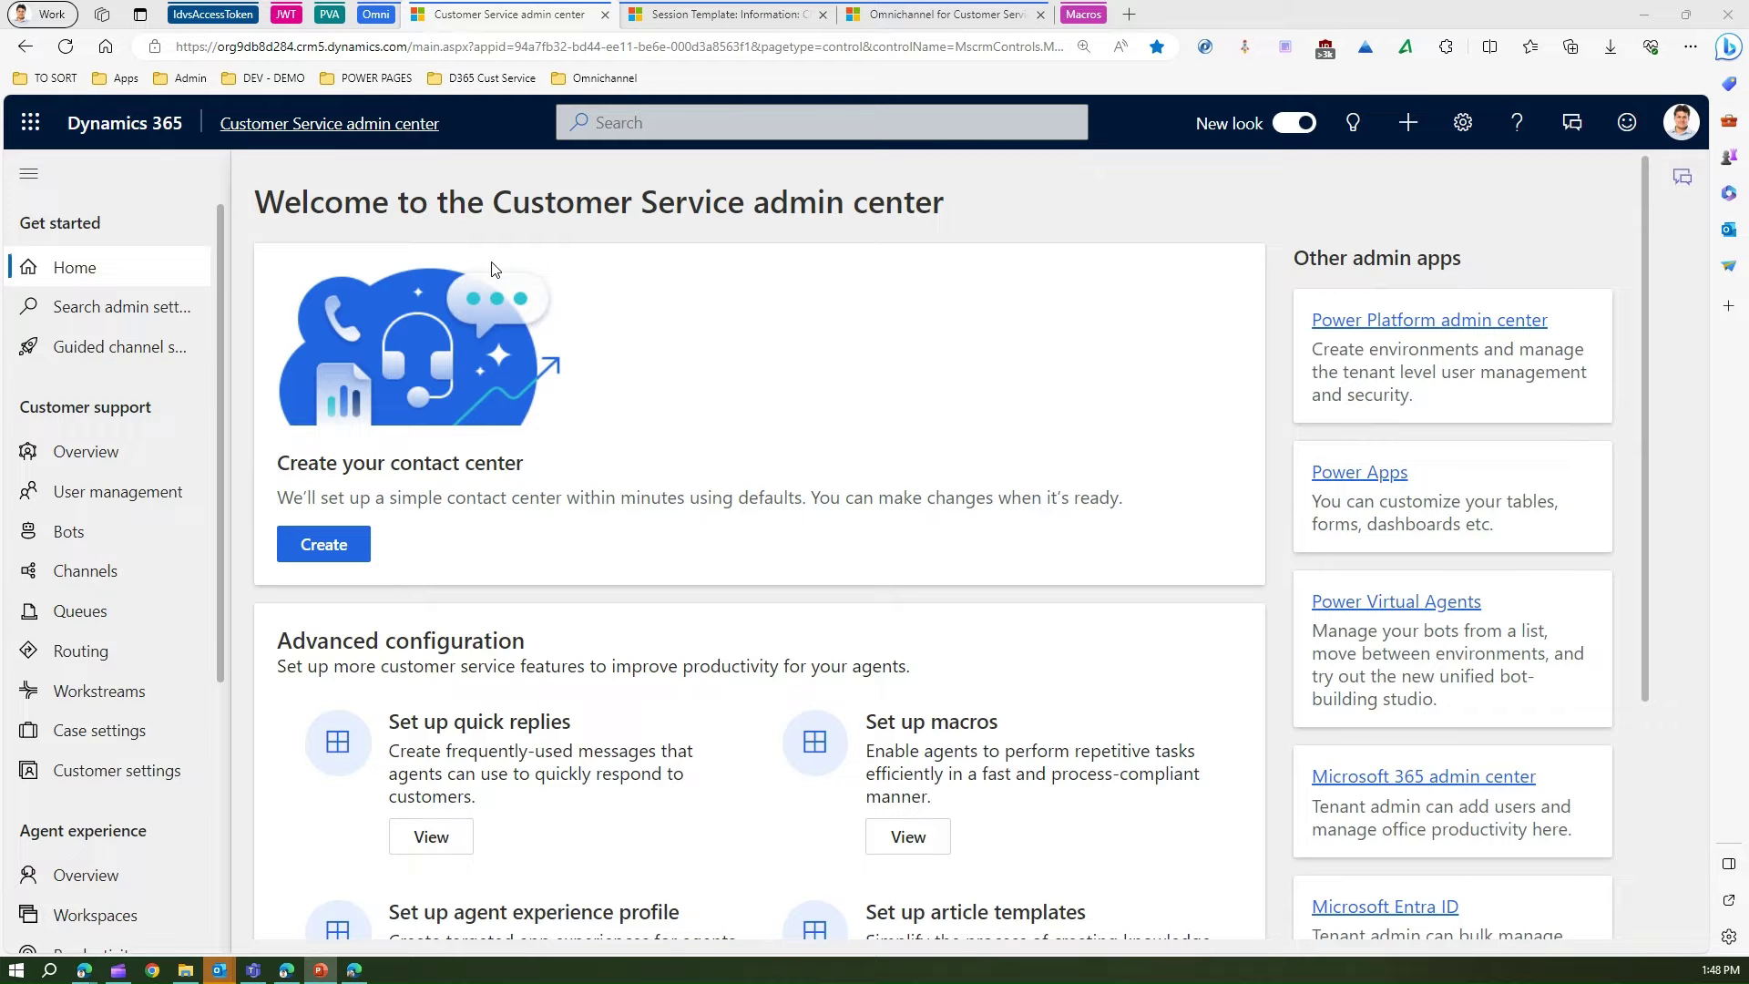
Search admin settings for 'automated', open Automated messages, and widen the Status column
click(158, 319)
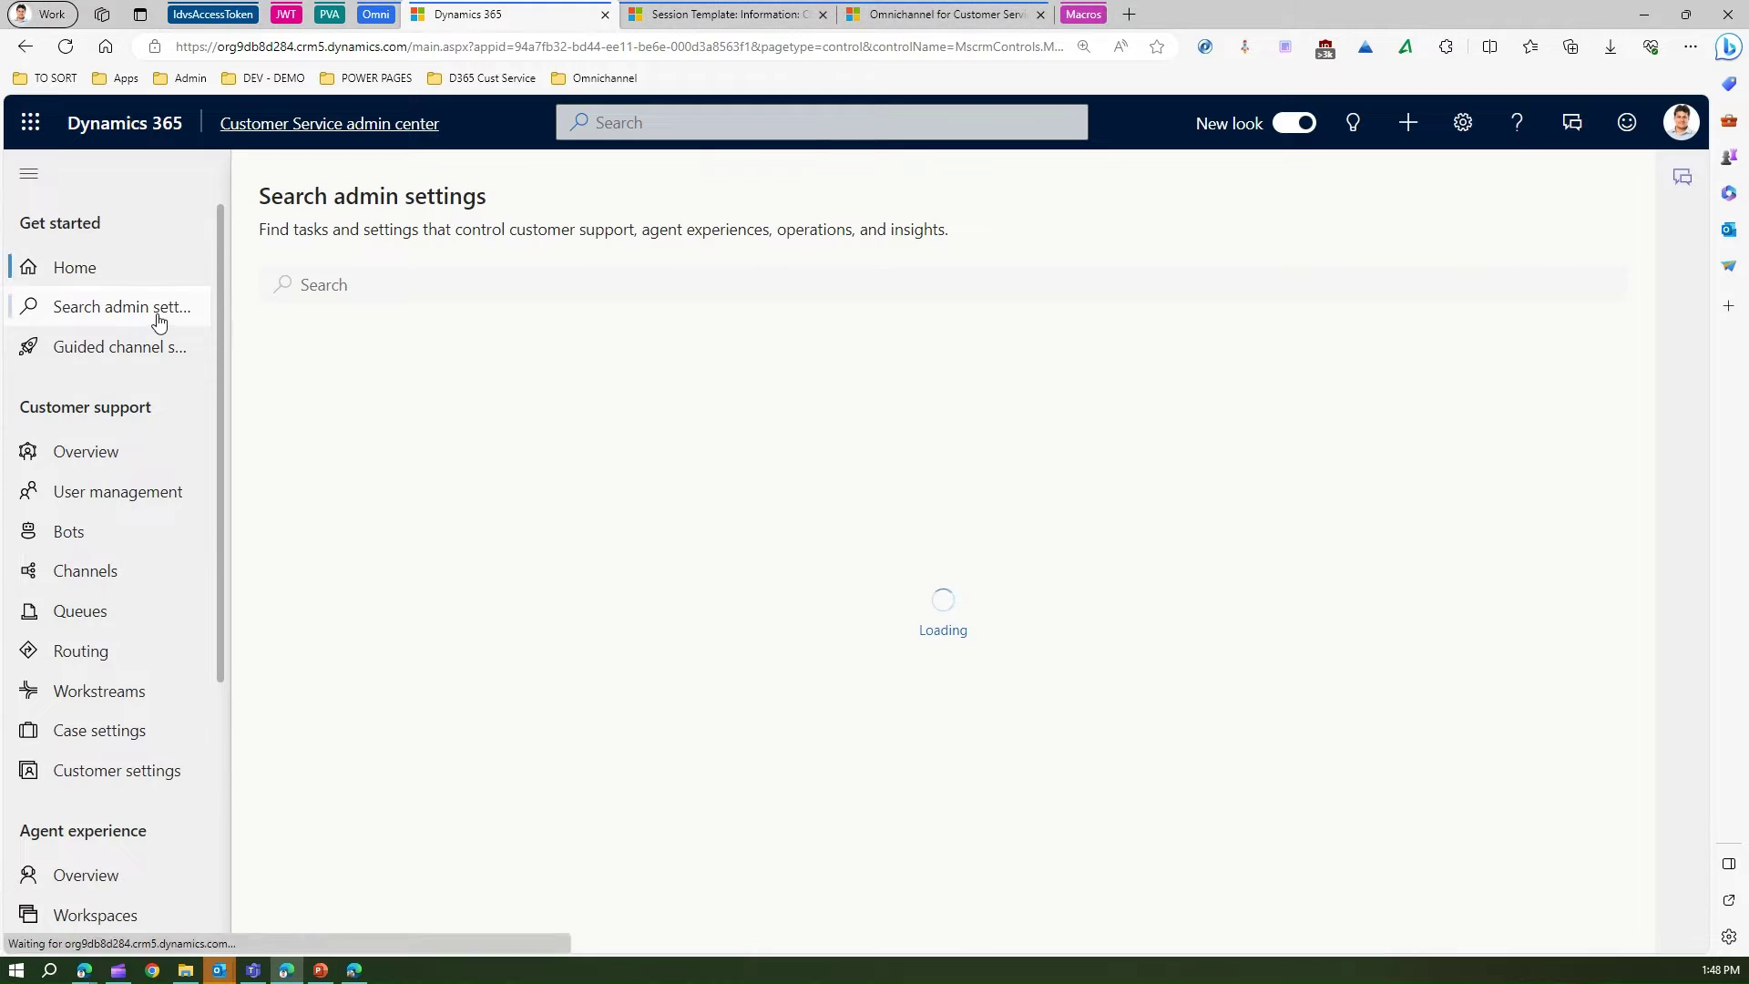
click(339, 287)
text(automated)
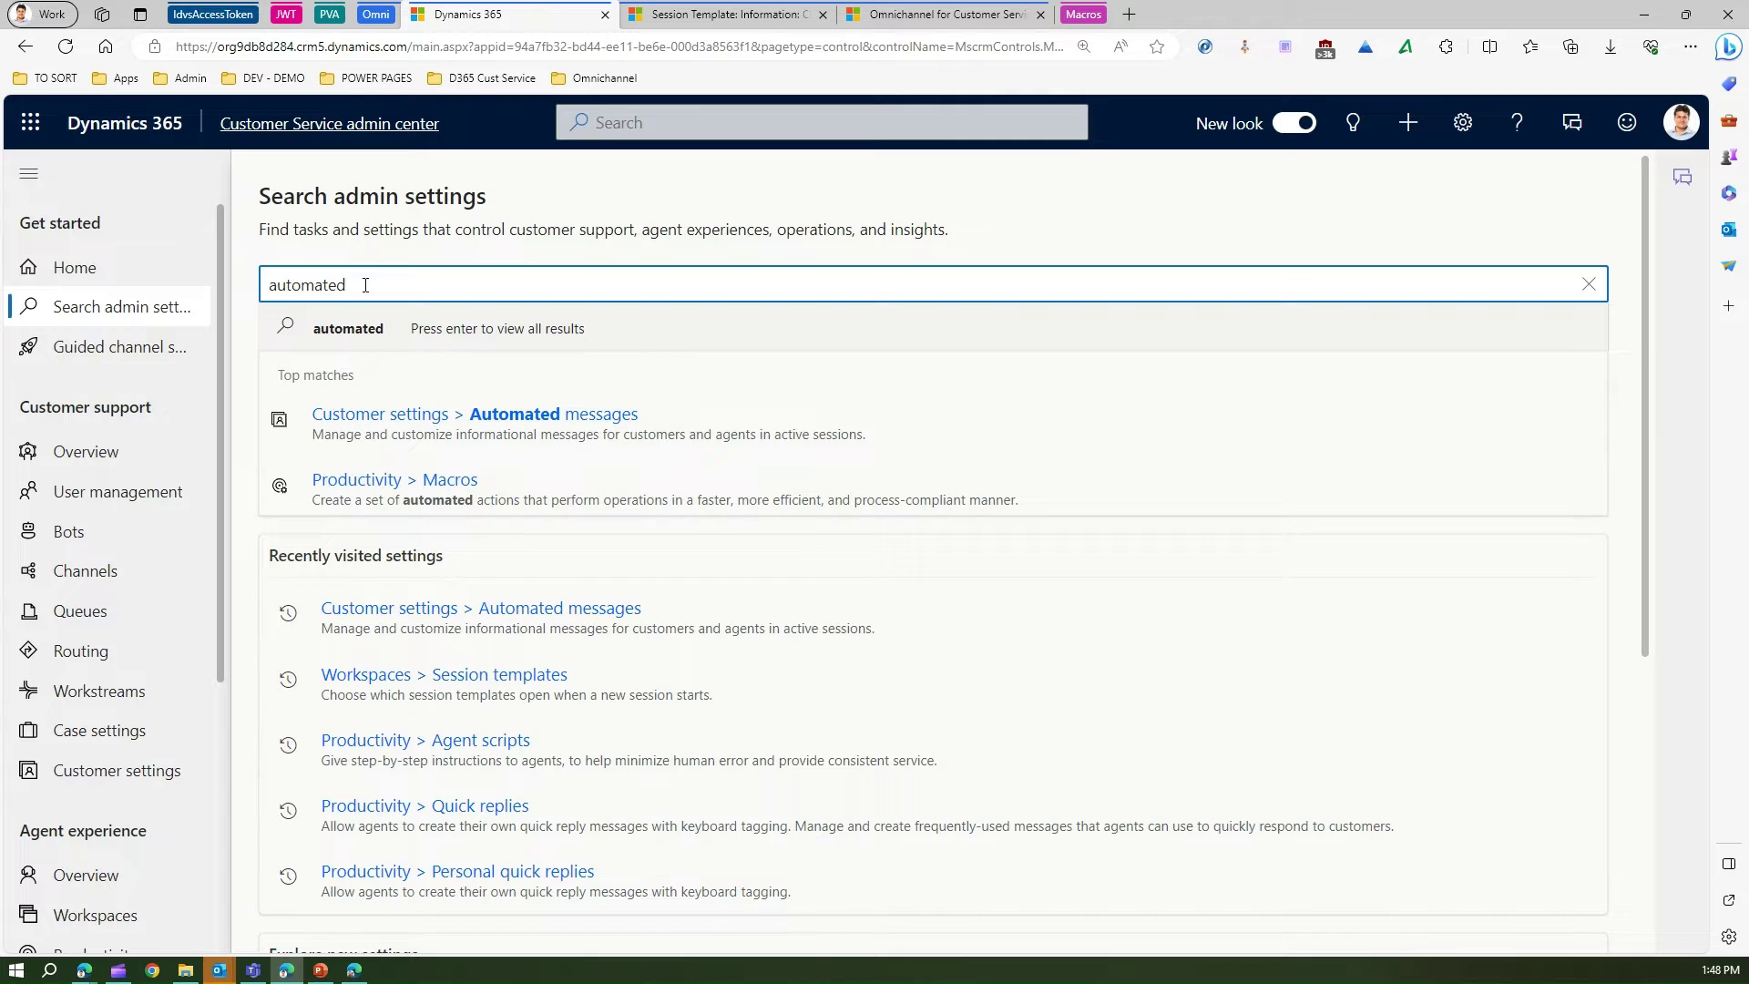
click(536, 416)
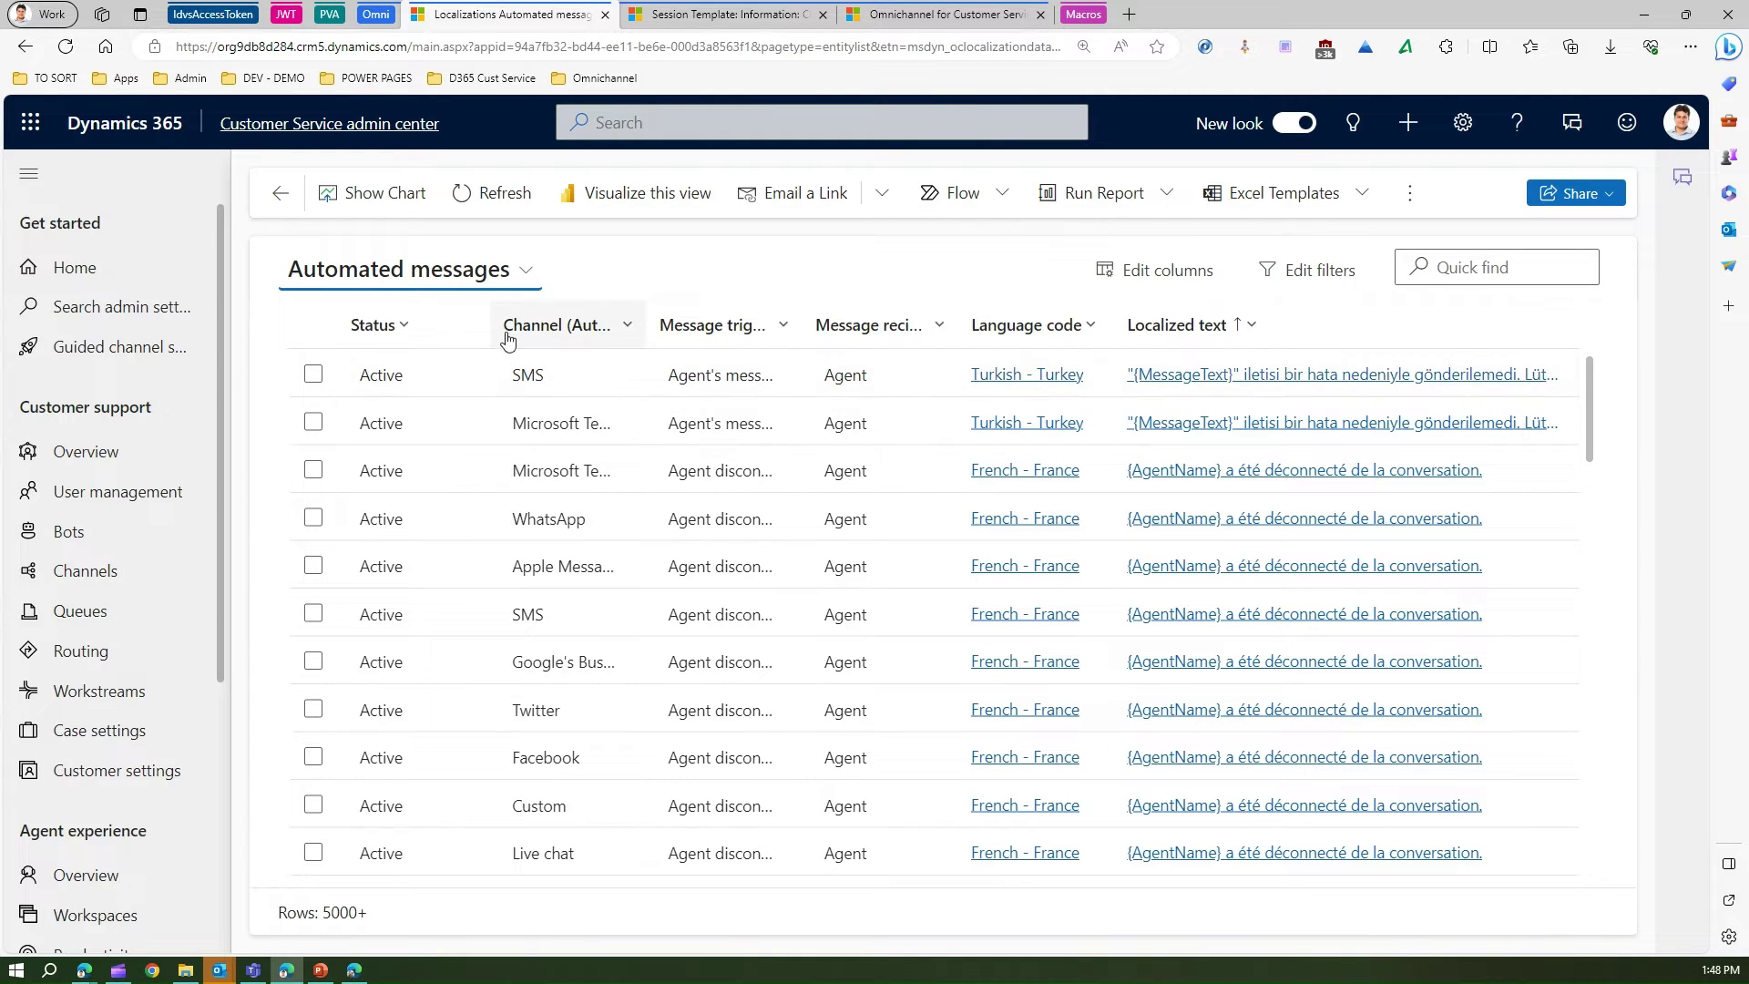
mouse_move(493, 325)
mouse_down()
mouse_move(578, 323)
mouse_move(504, 326)
mouse_up()
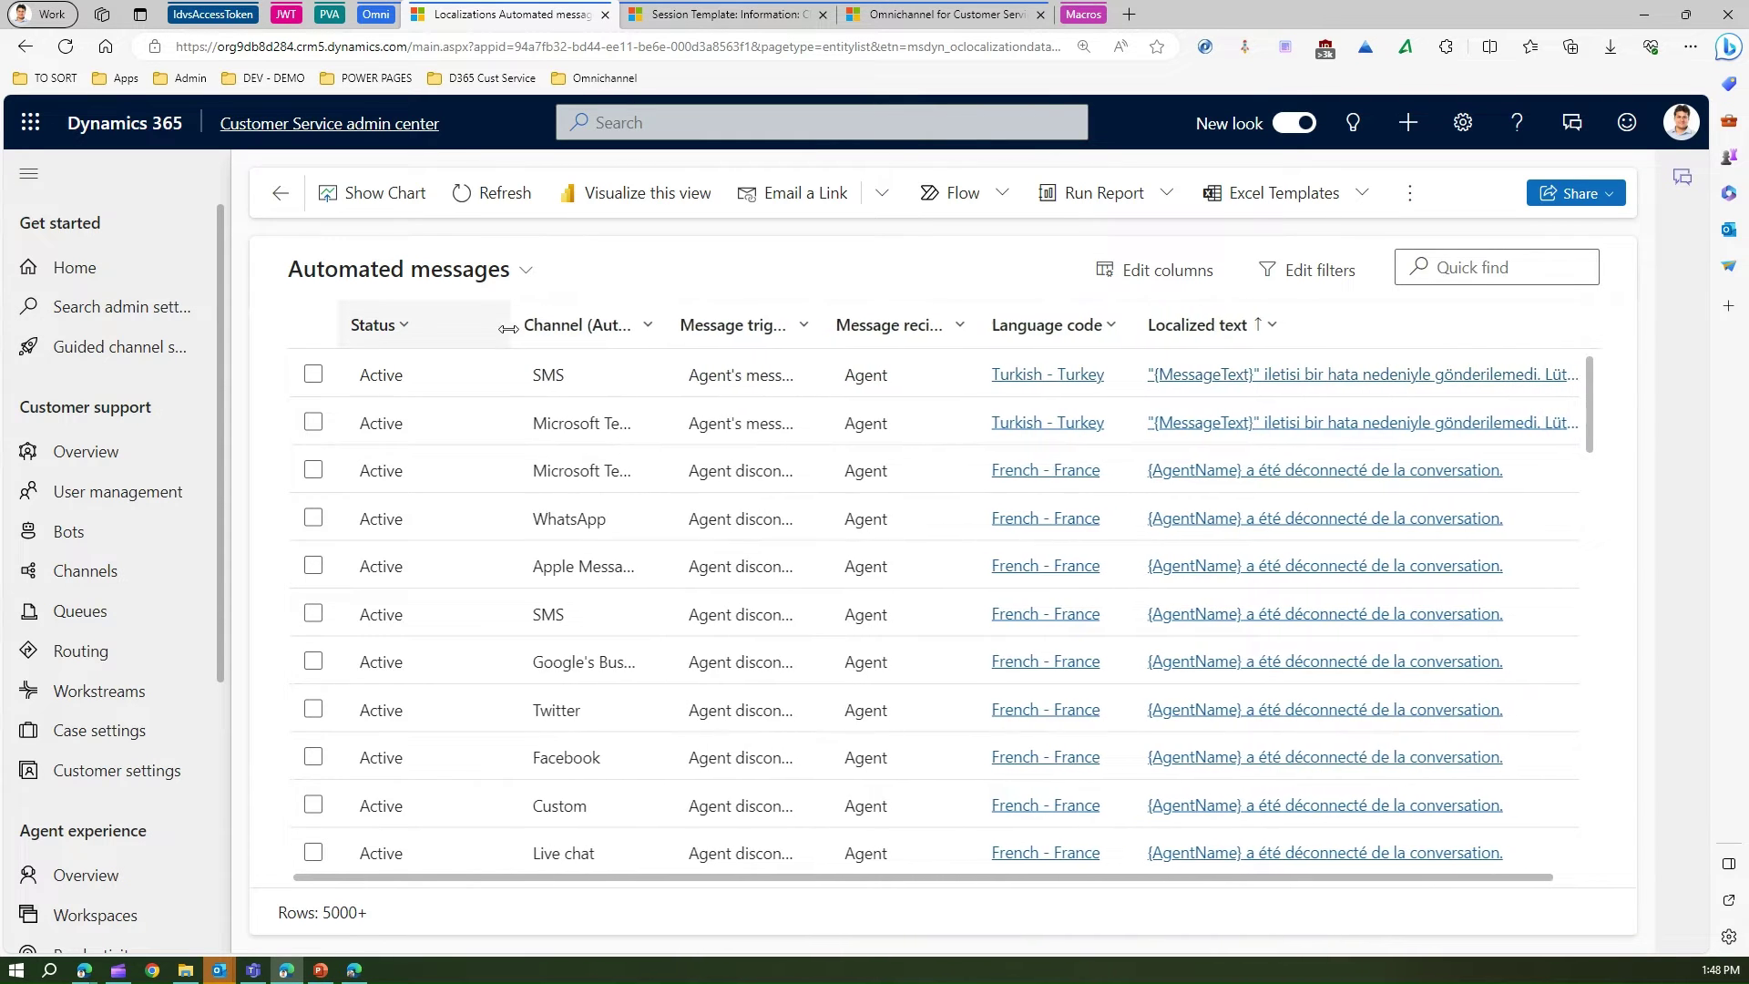
Filter the Status column to show only Inactive messages
click(403, 325)
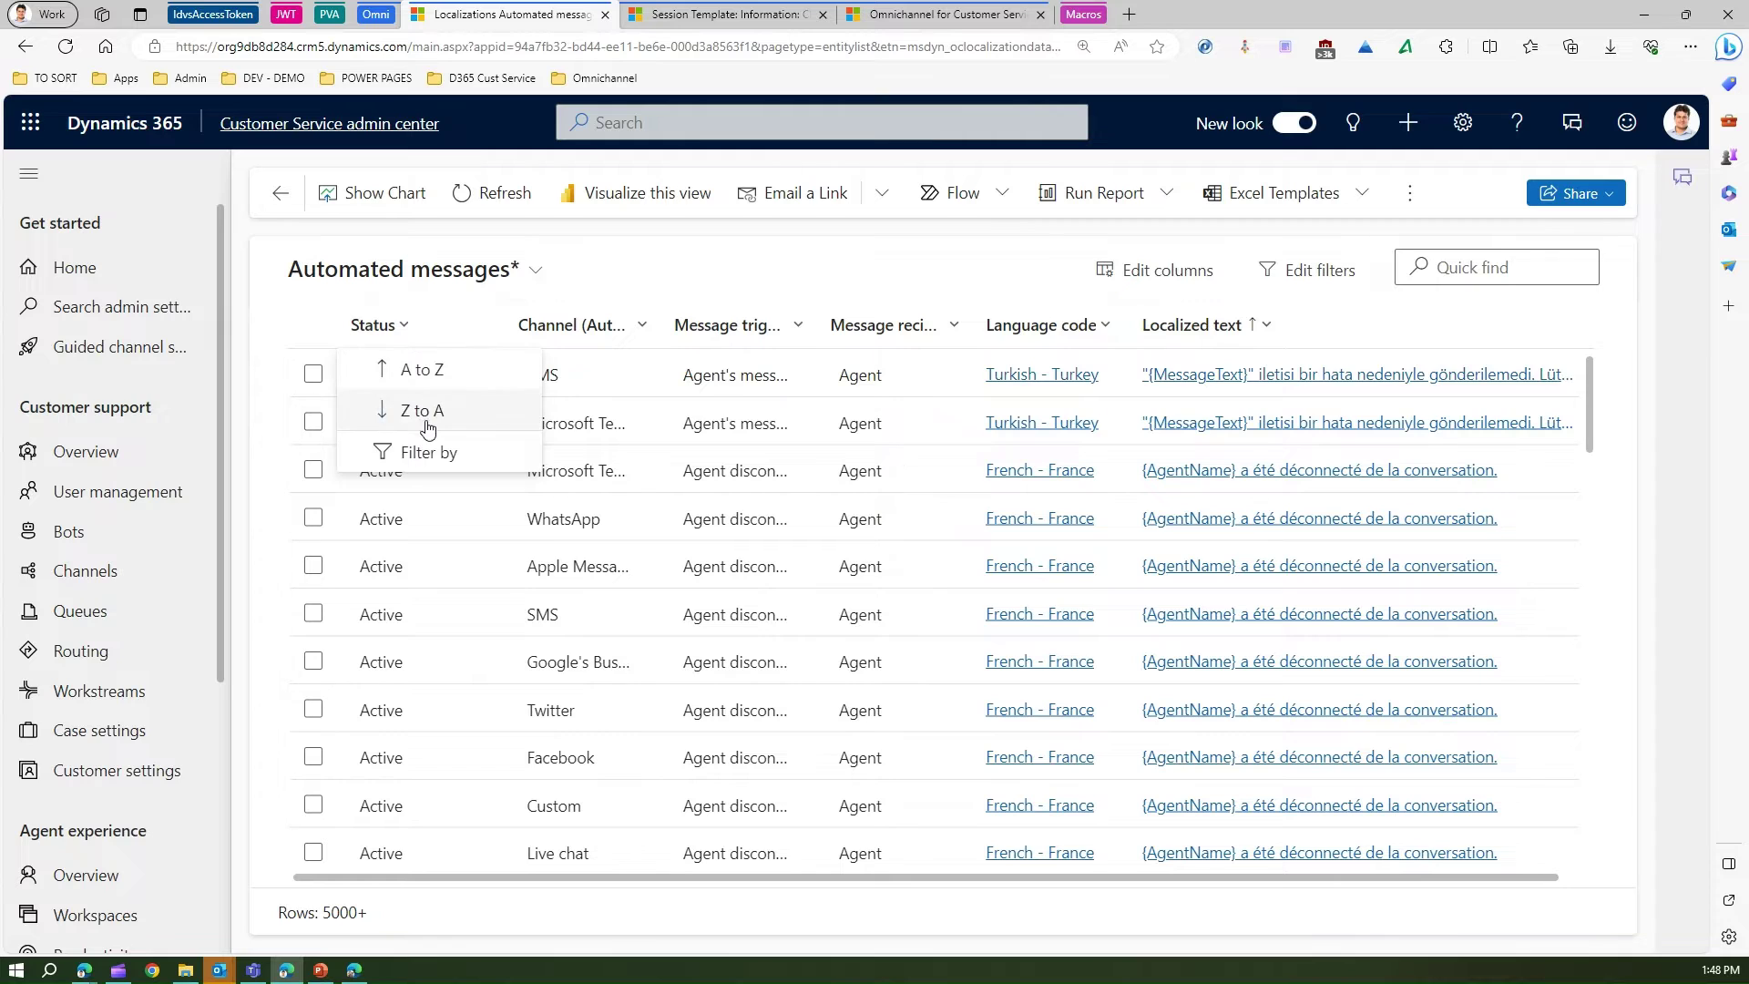
click(427, 449)
click(594, 489)
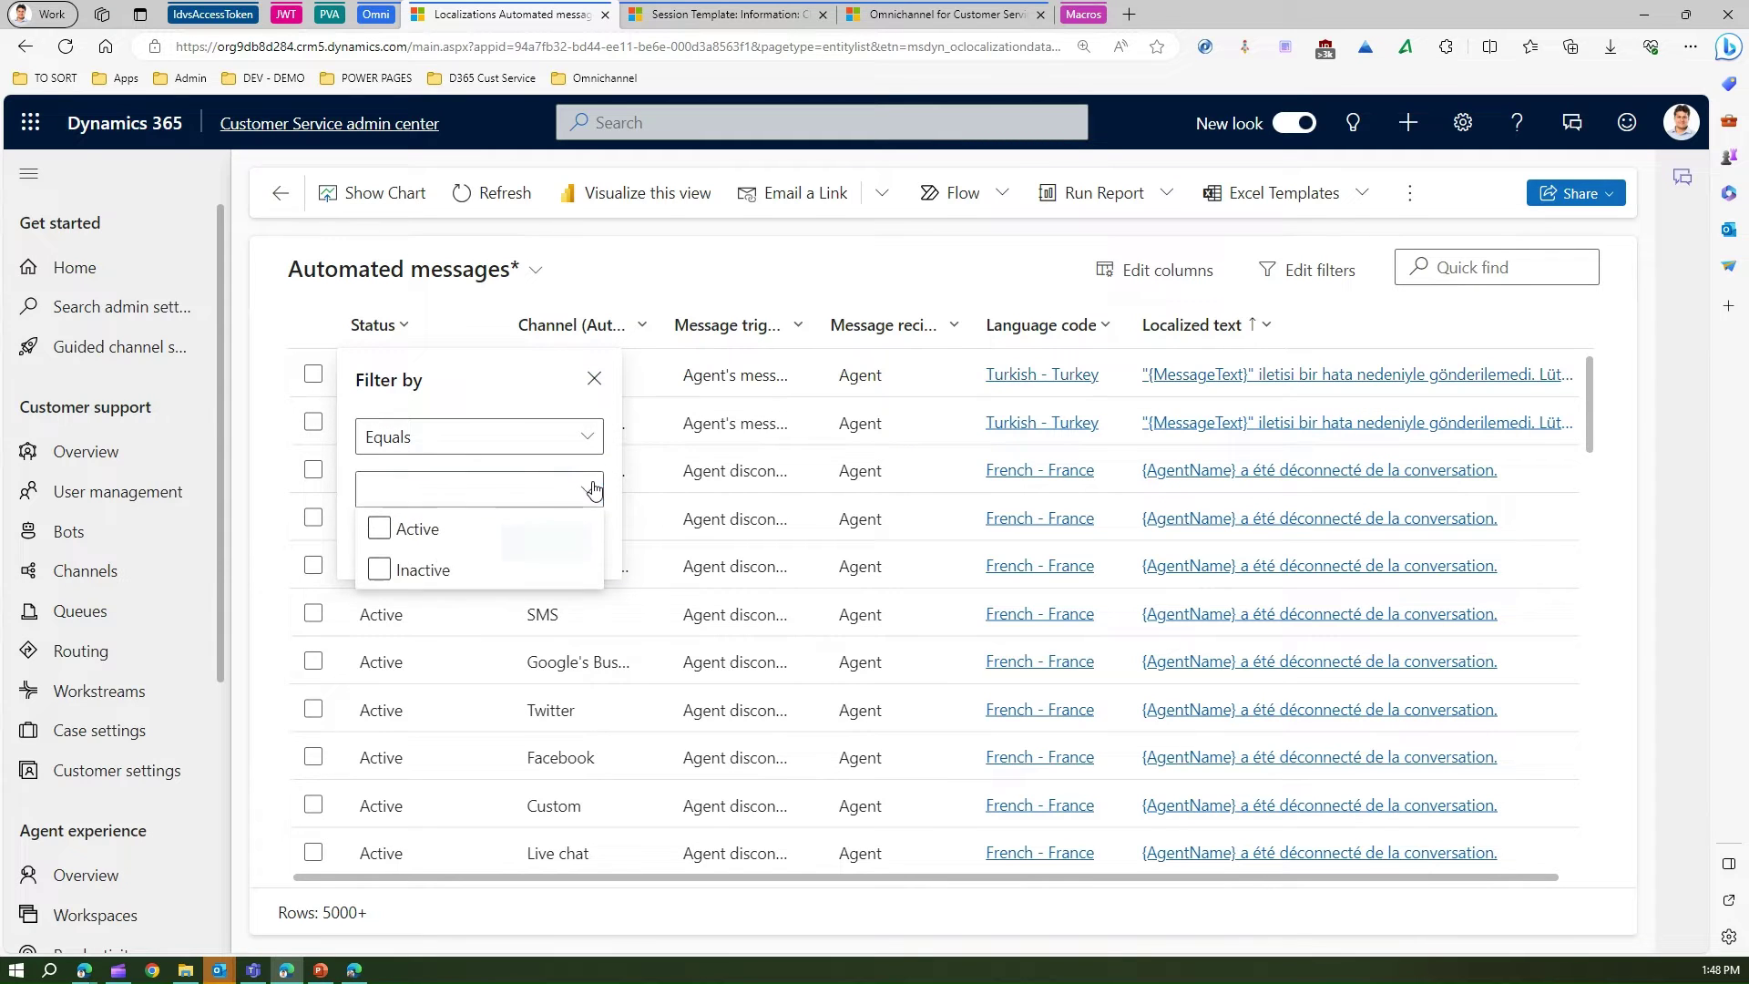
click(415, 572)
click(558, 401)
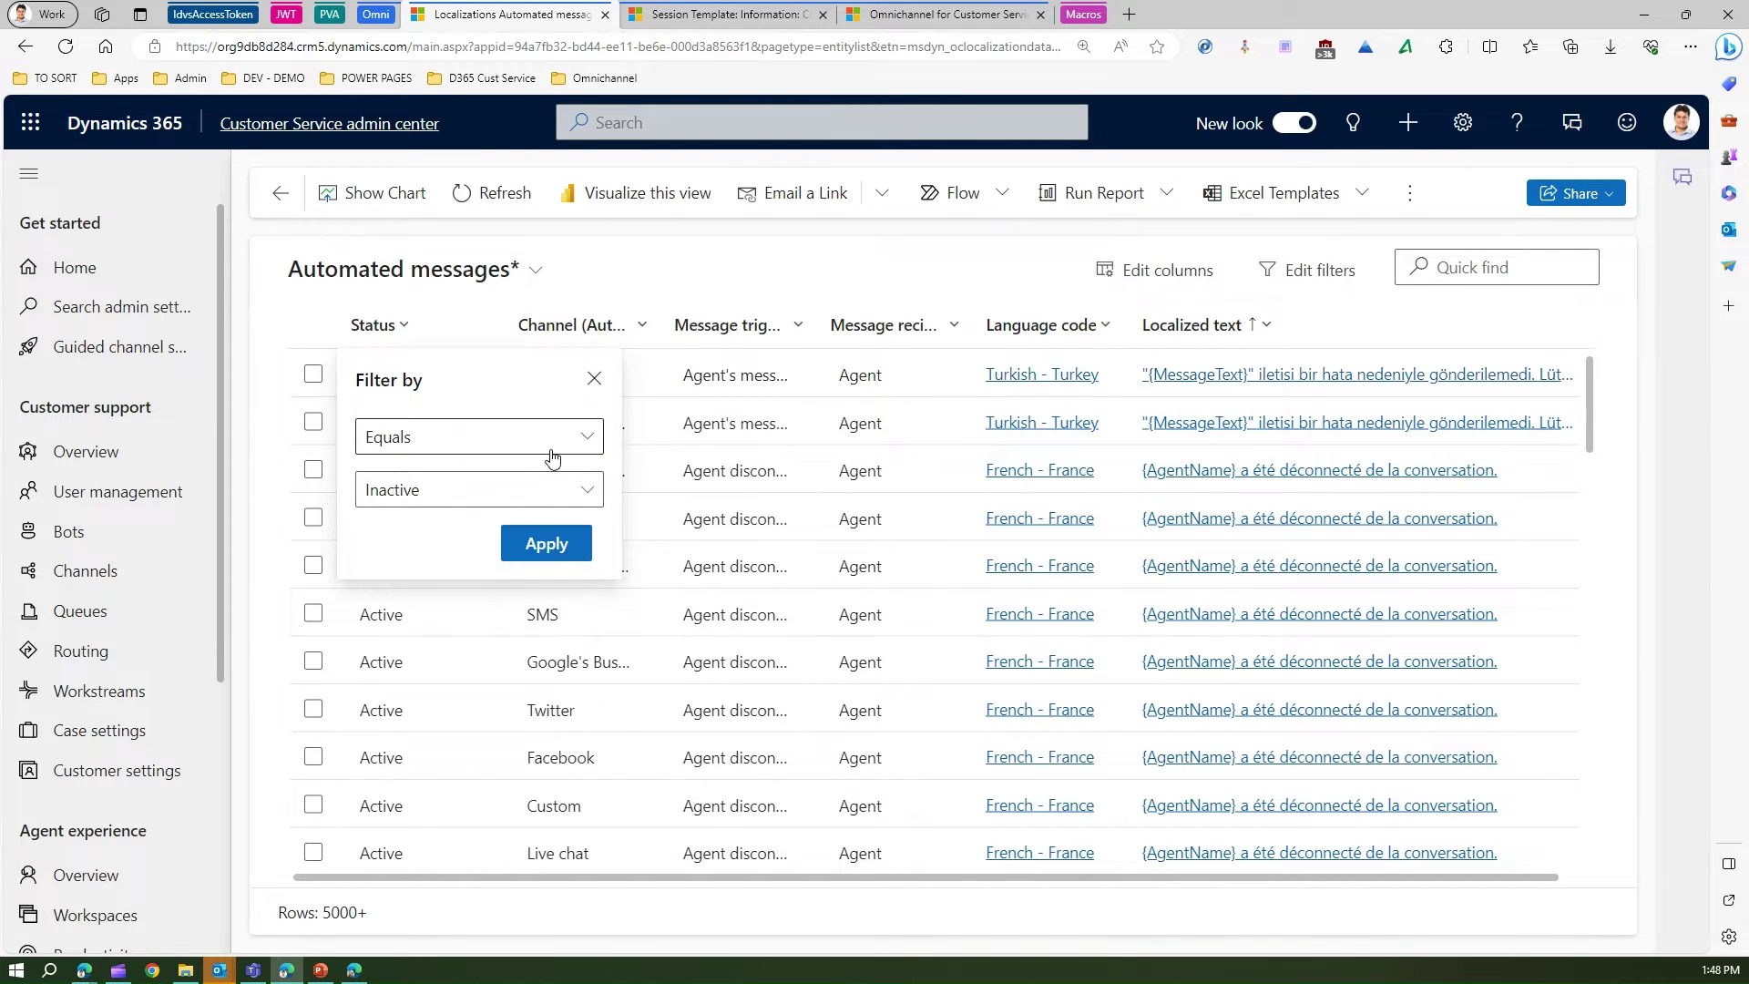
click(546, 543)
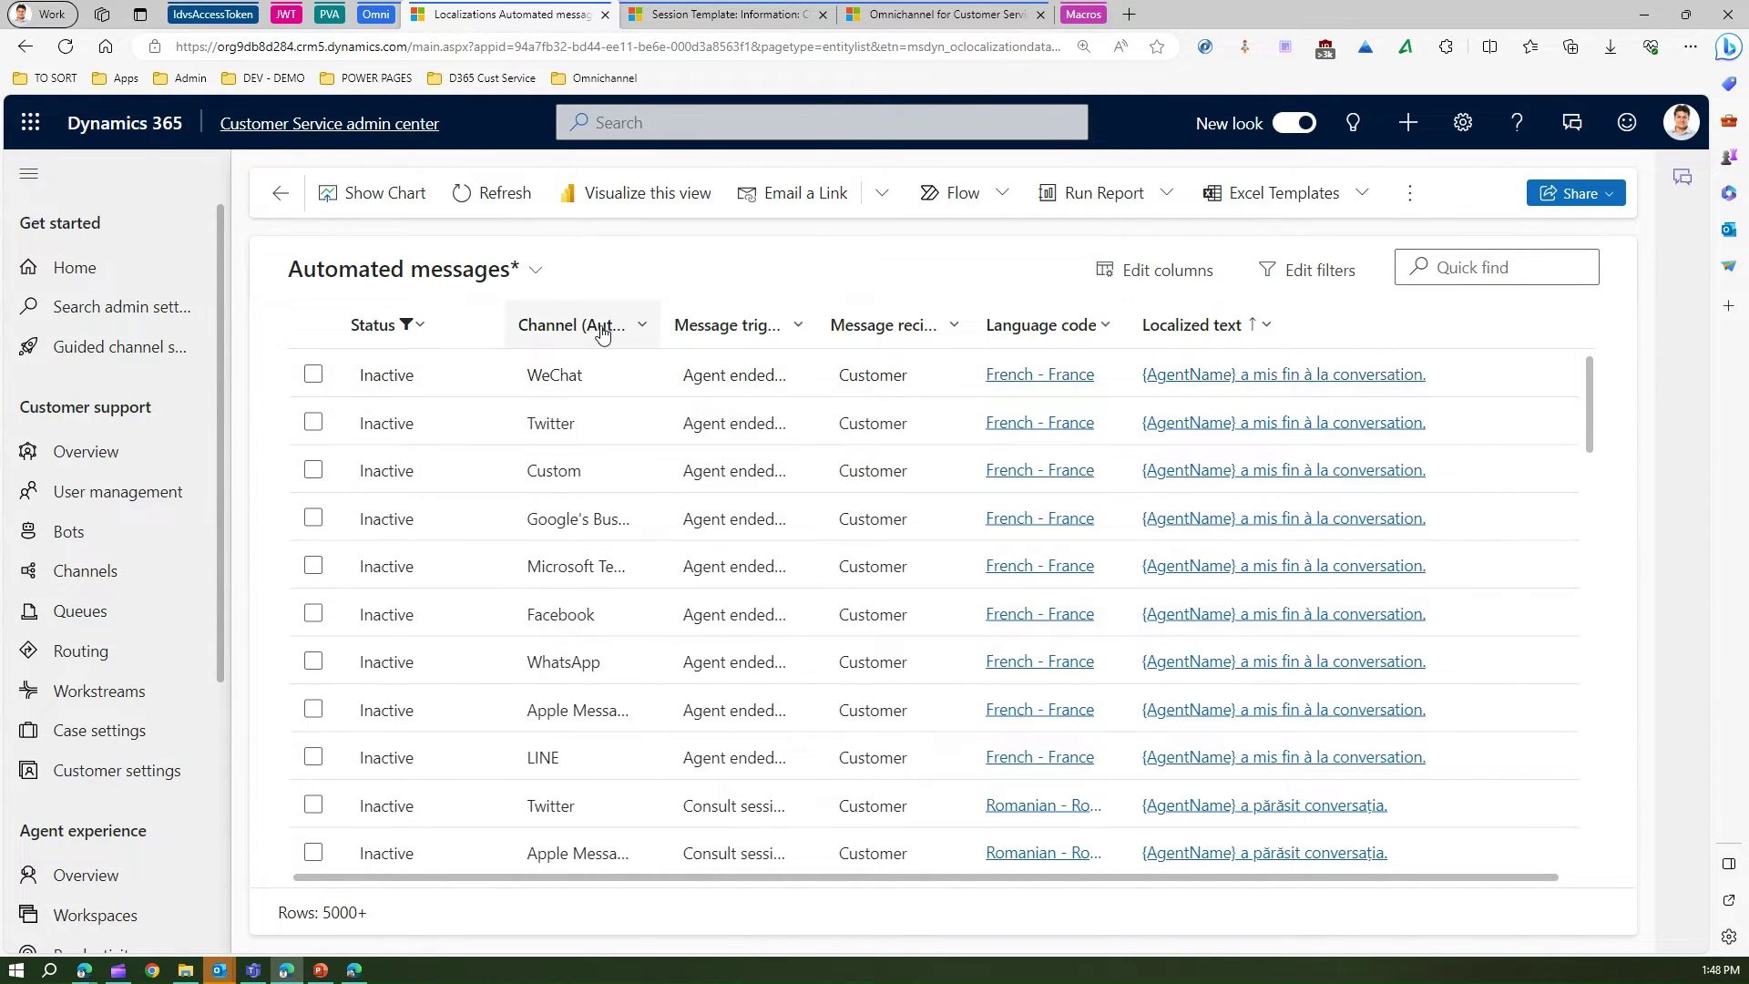
Filter the Channel column to Live chat, which returns no results
click(641, 329)
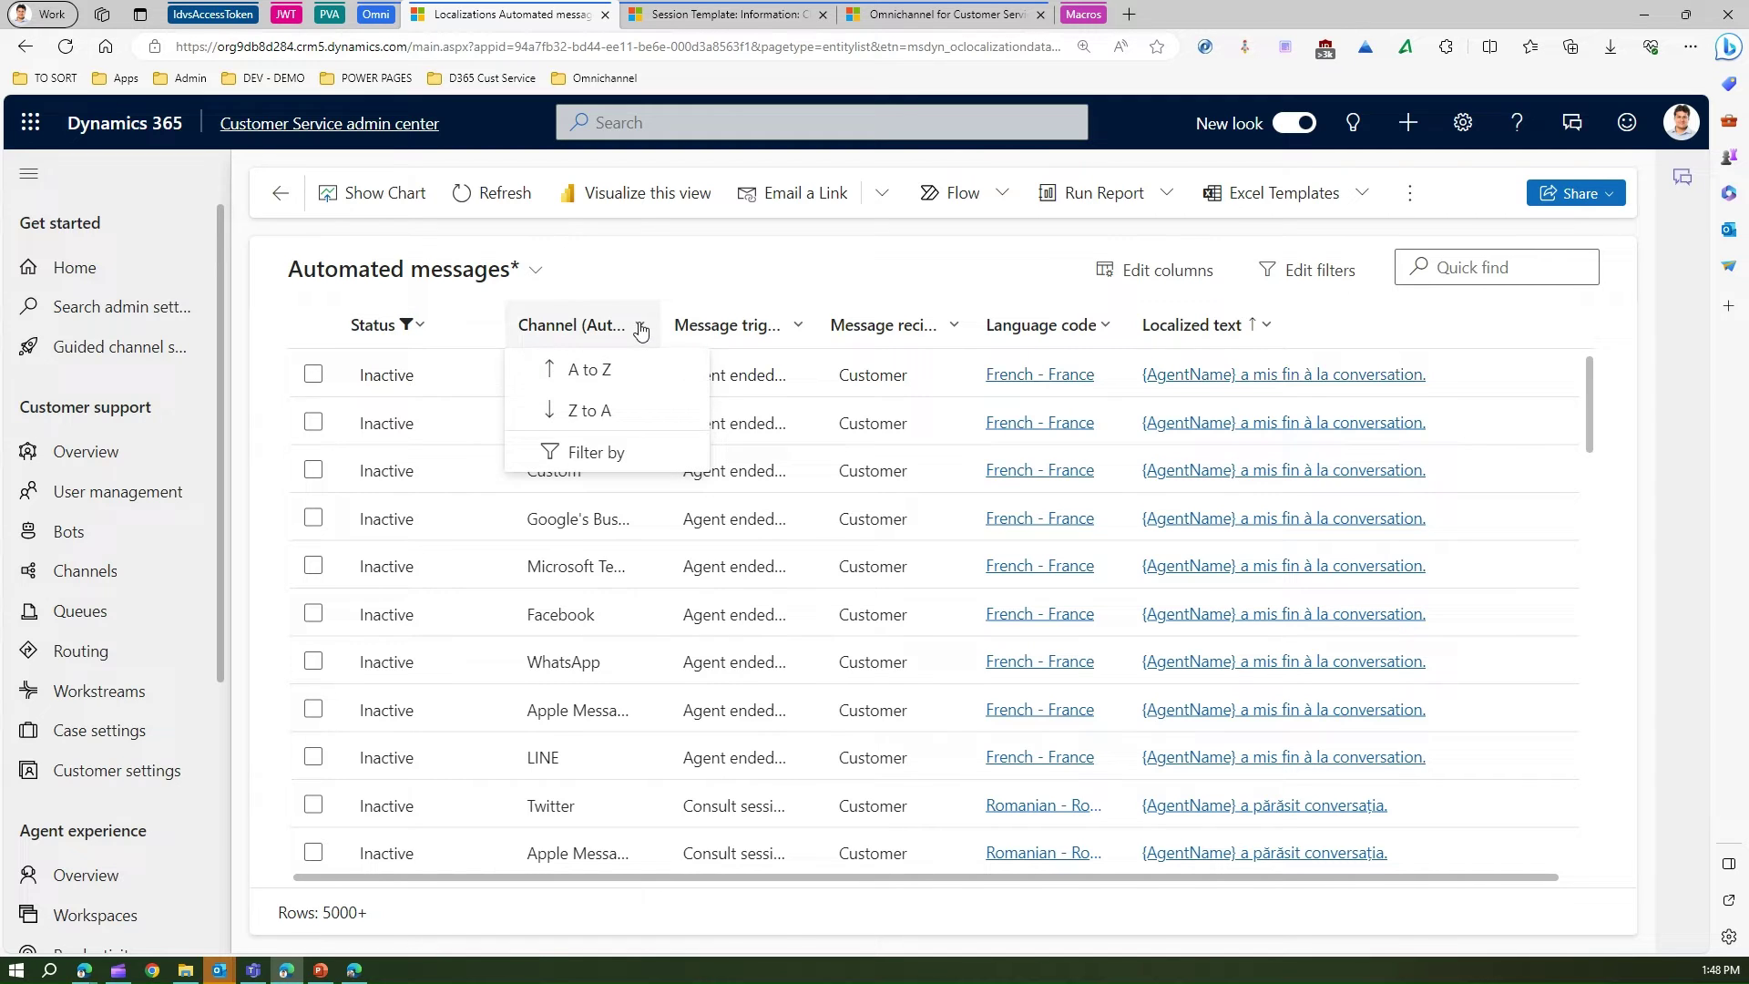
click(578, 453)
click(766, 492)
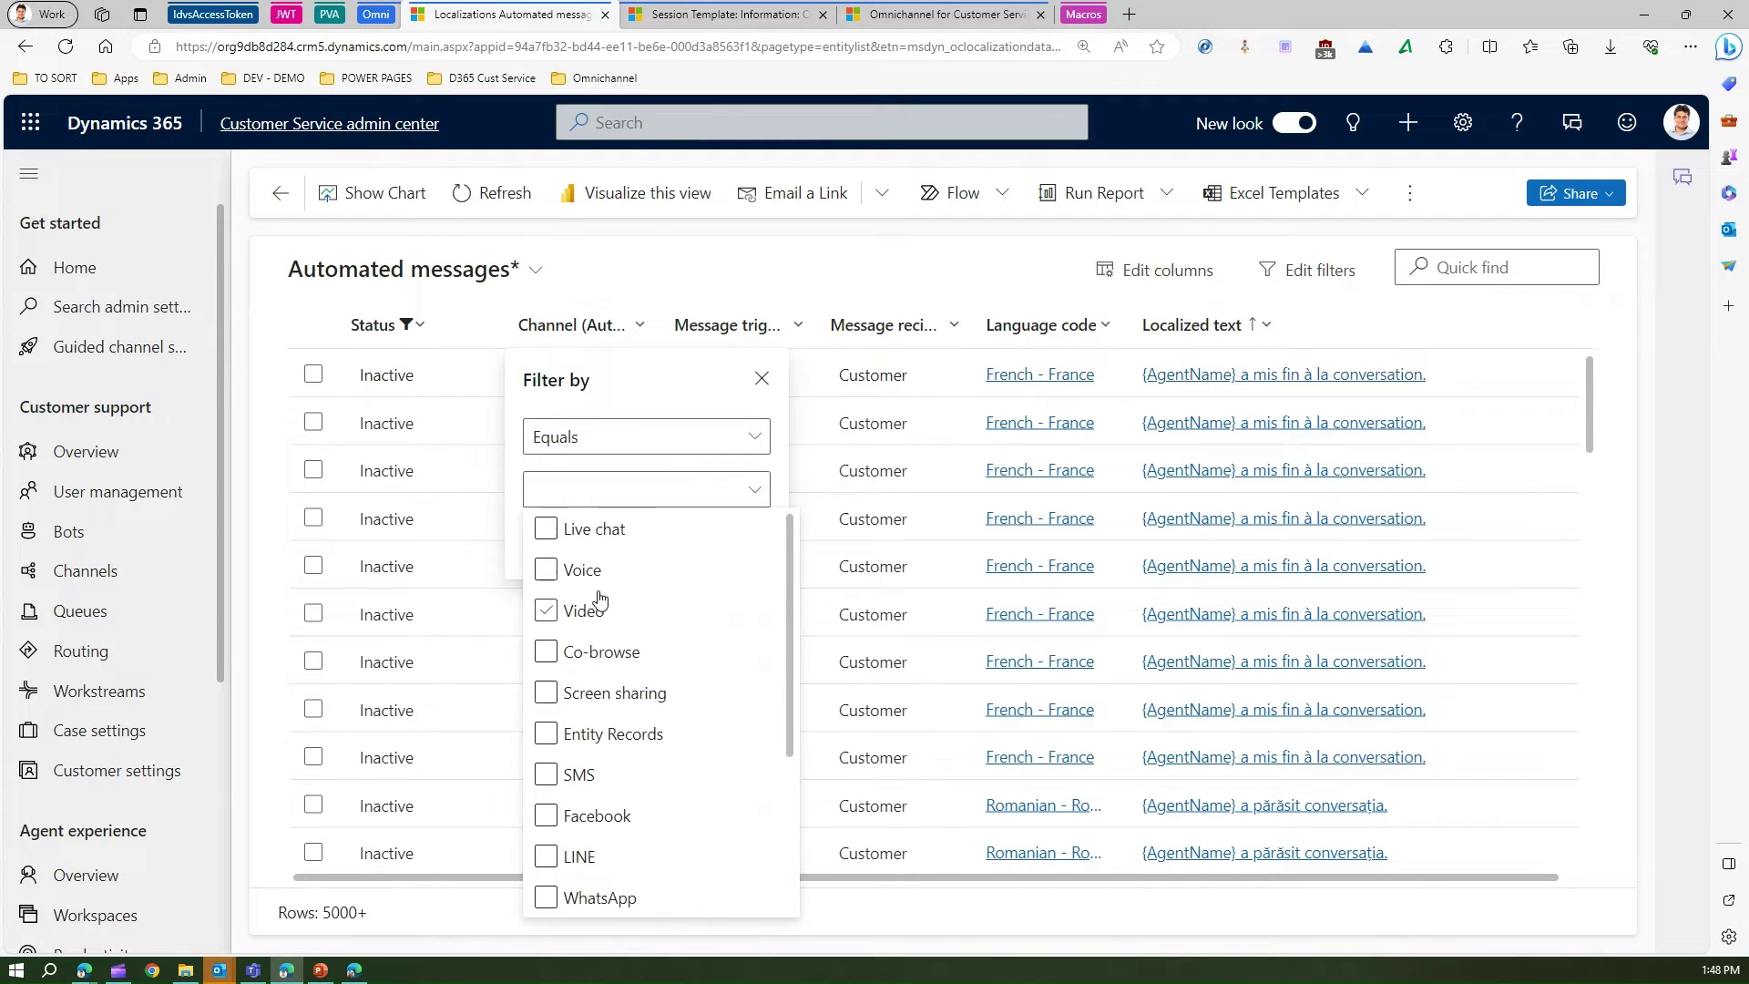
click(580, 536)
click(702, 489)
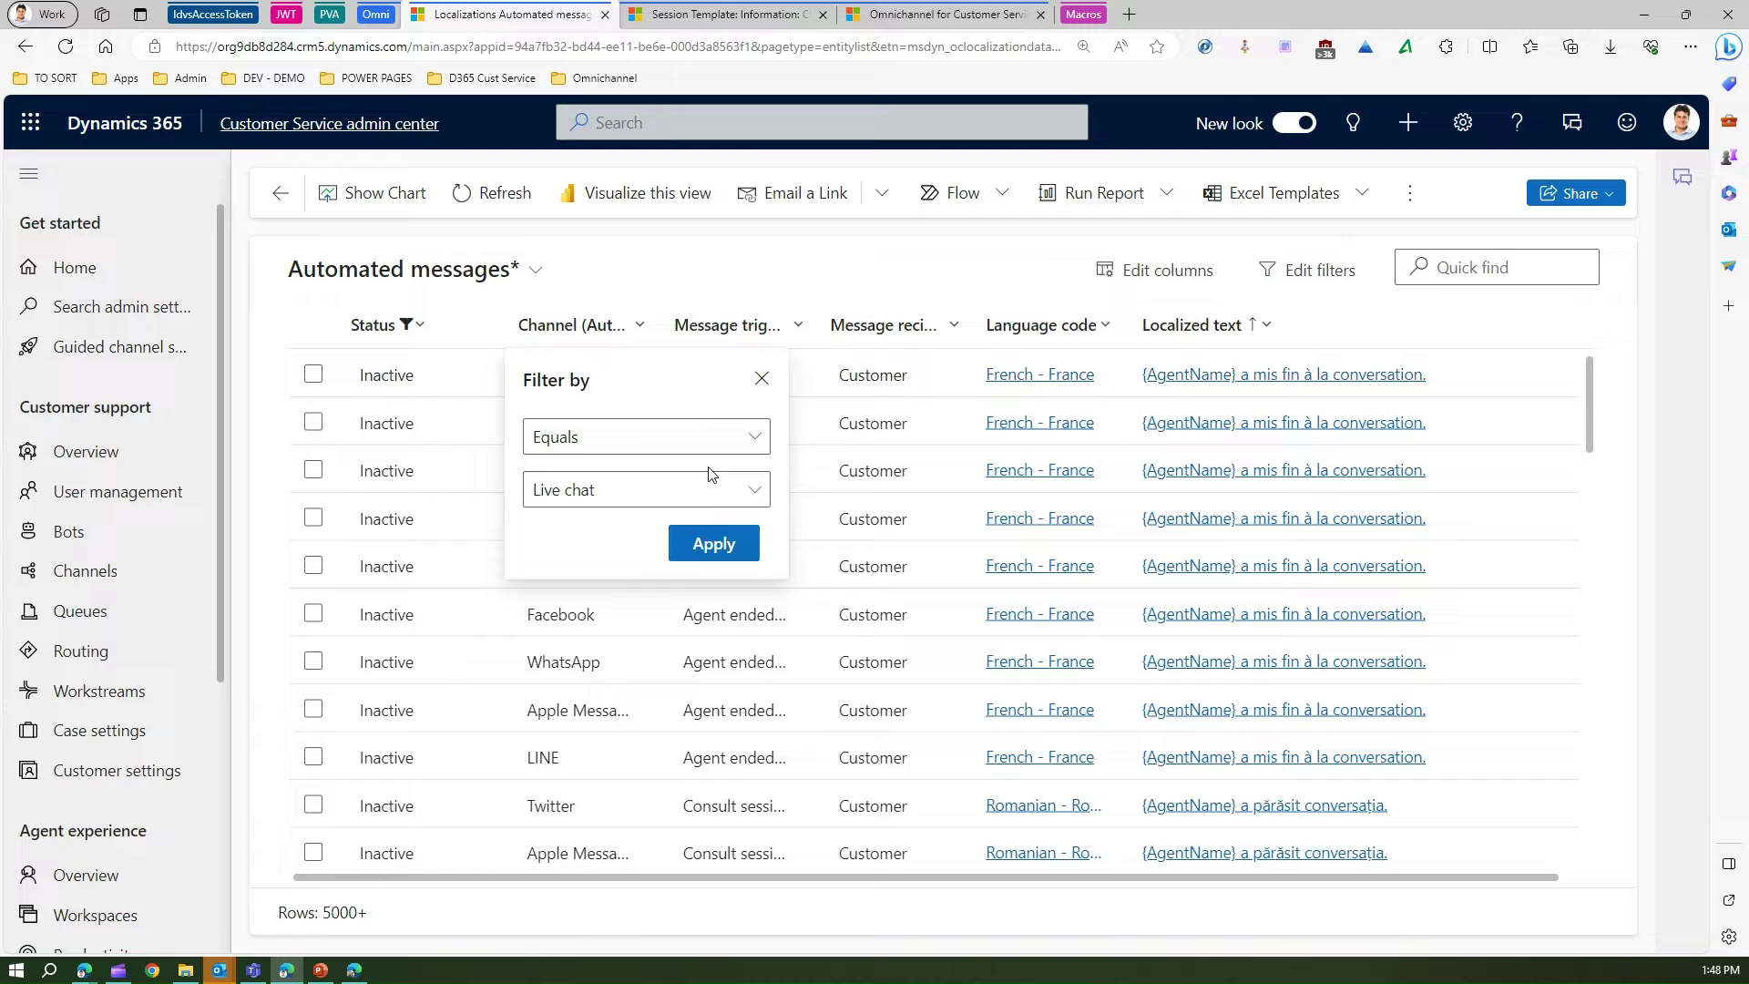
click(710, 543)
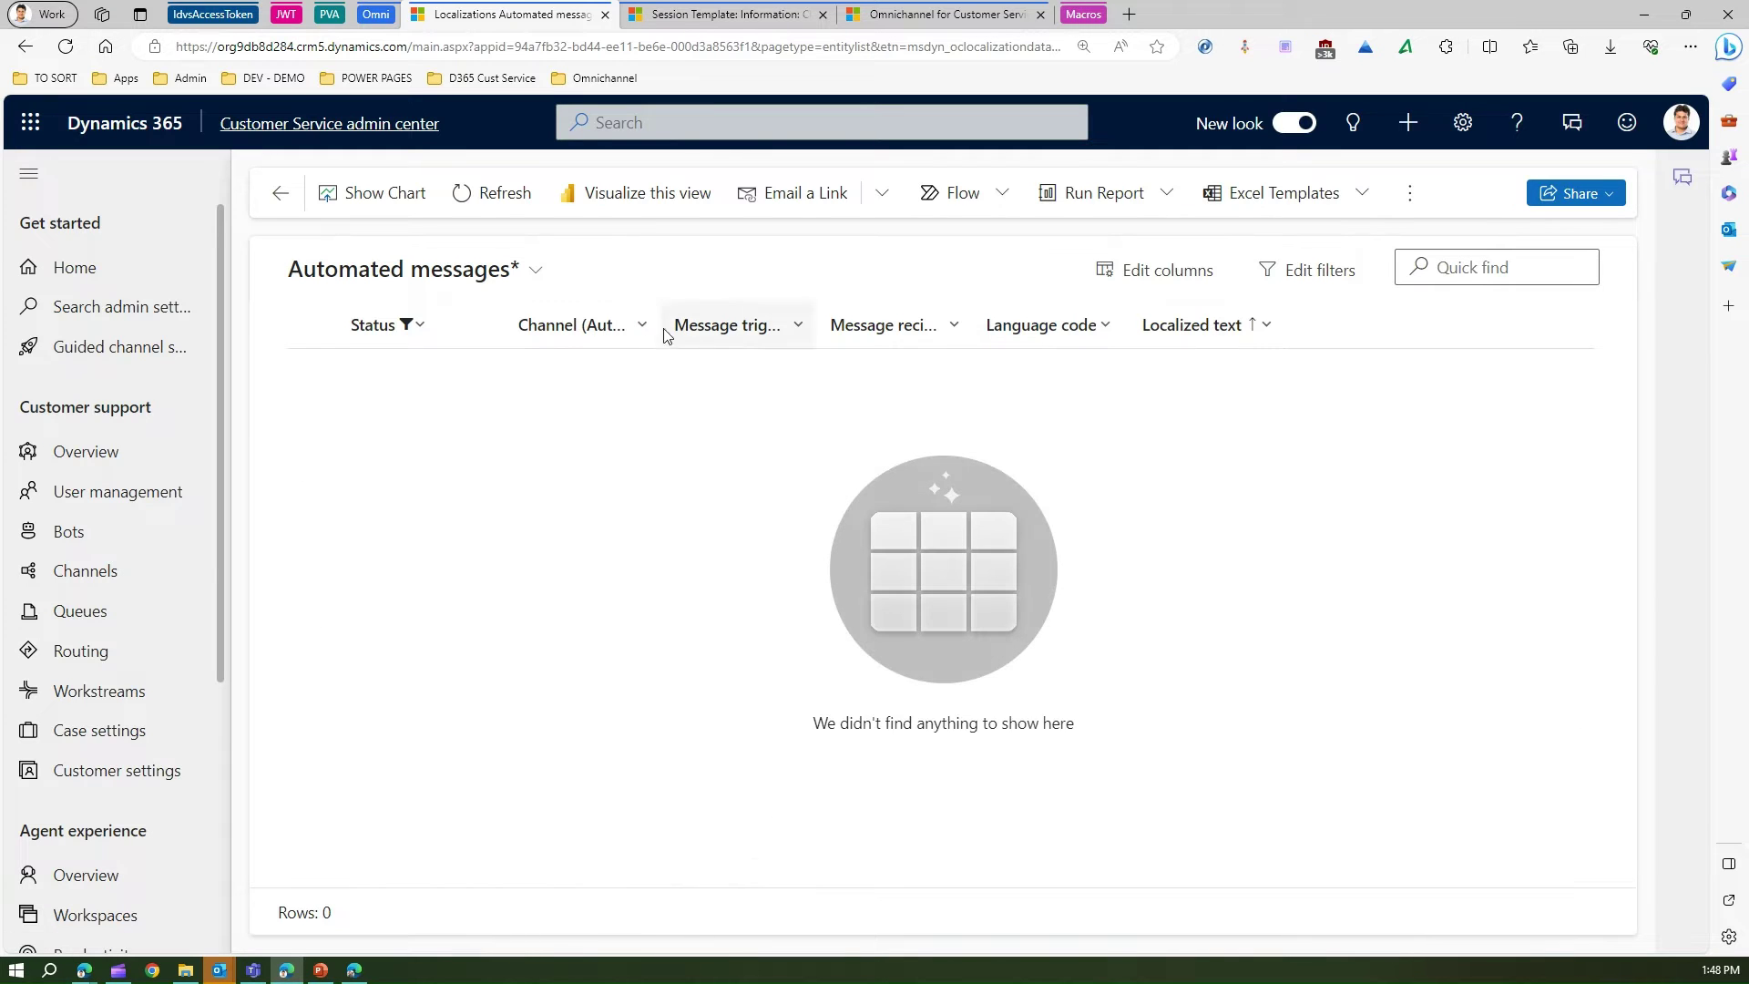
Change the Channel filter from Live chat to WhatsApp, showing 540 messages
click(638, 326)
click(607, 451)
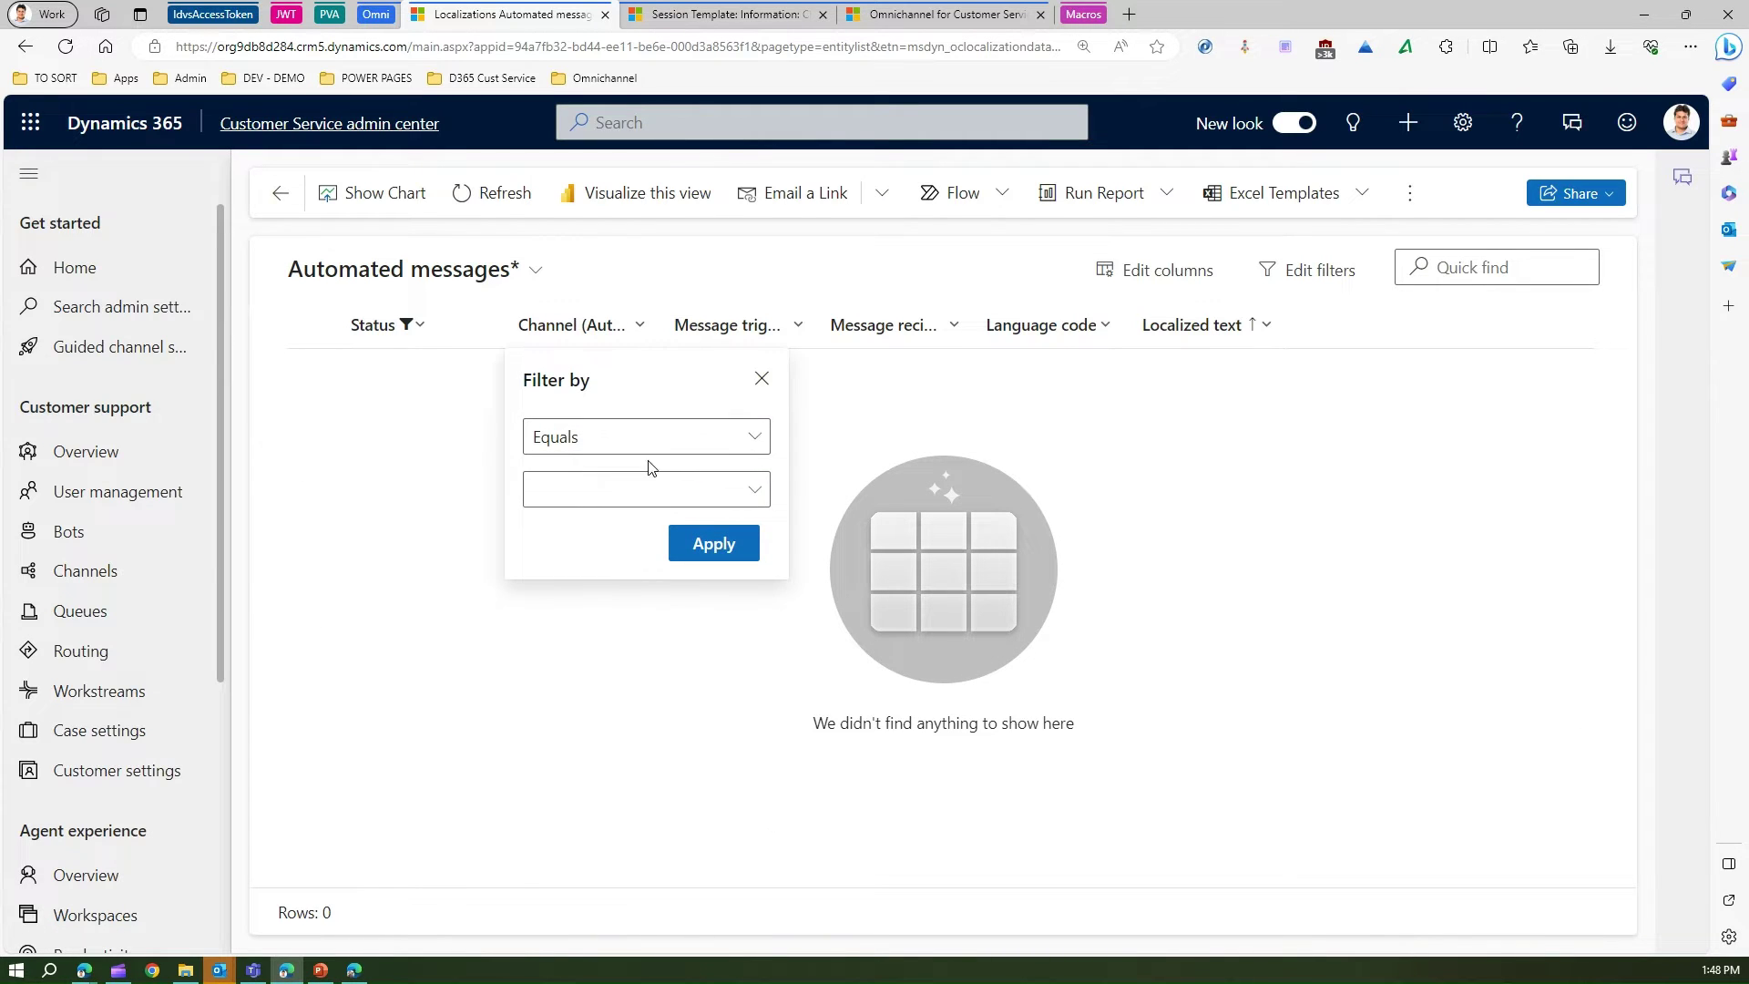
click(702, 492)
click(592, 900)
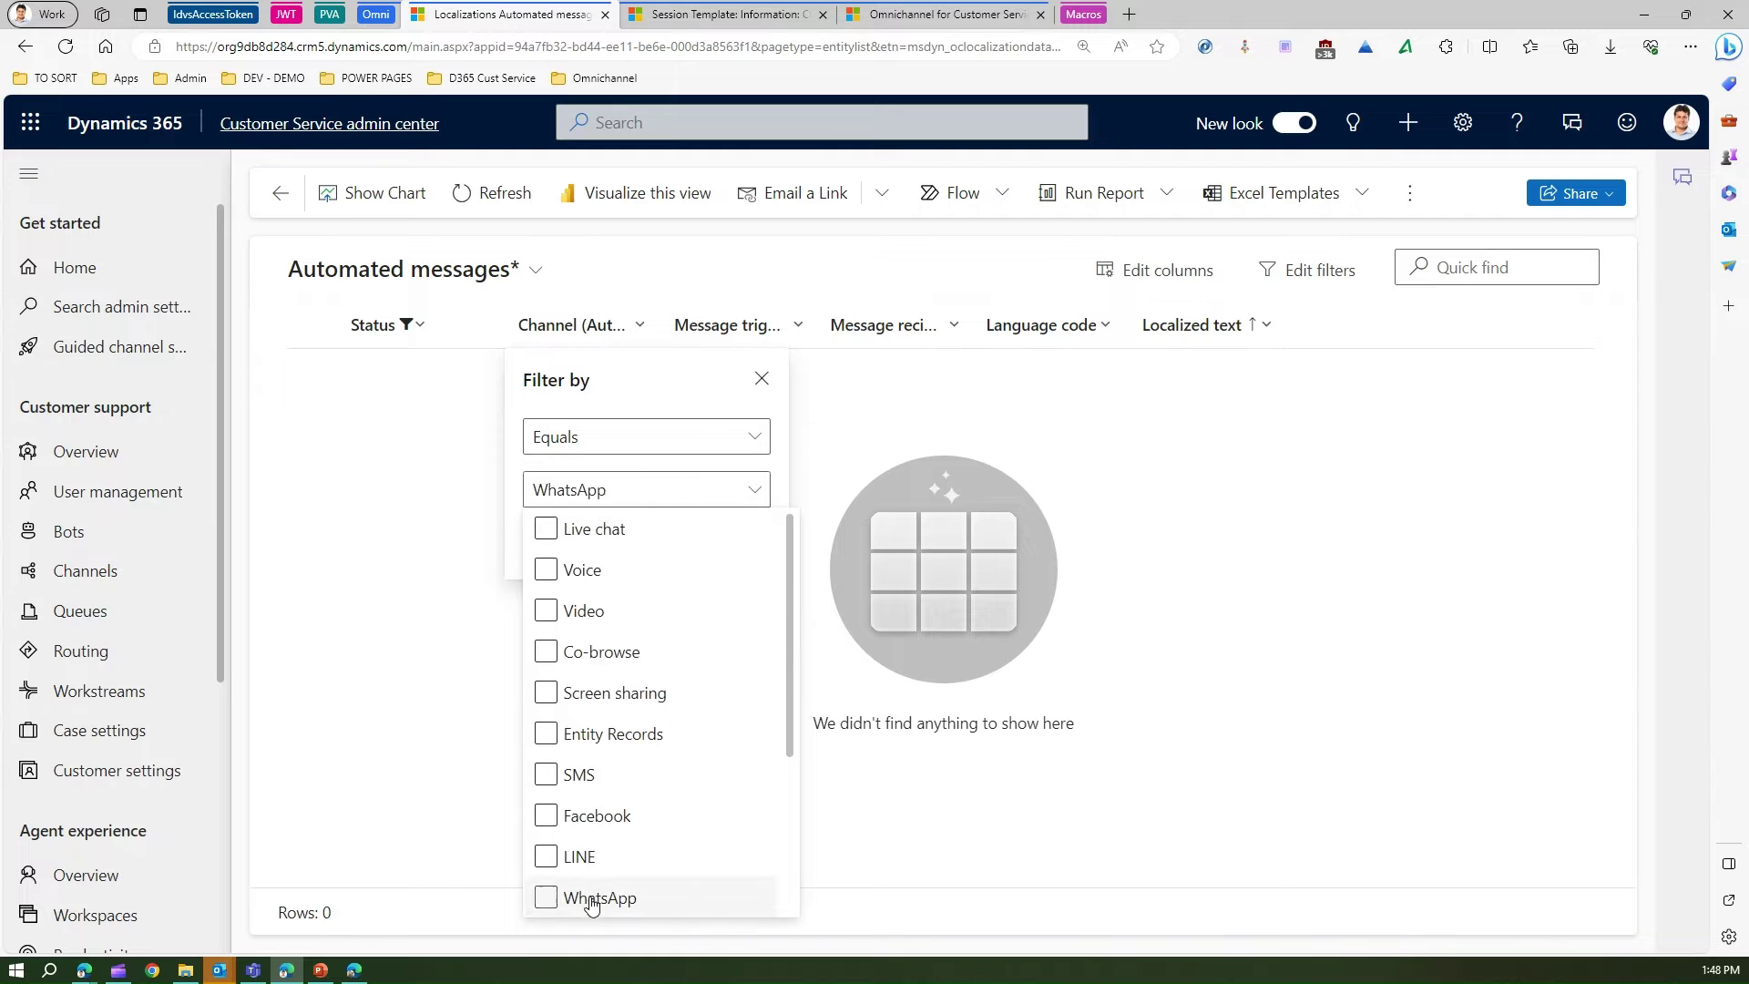
click(748, 487)
click(741, 543)
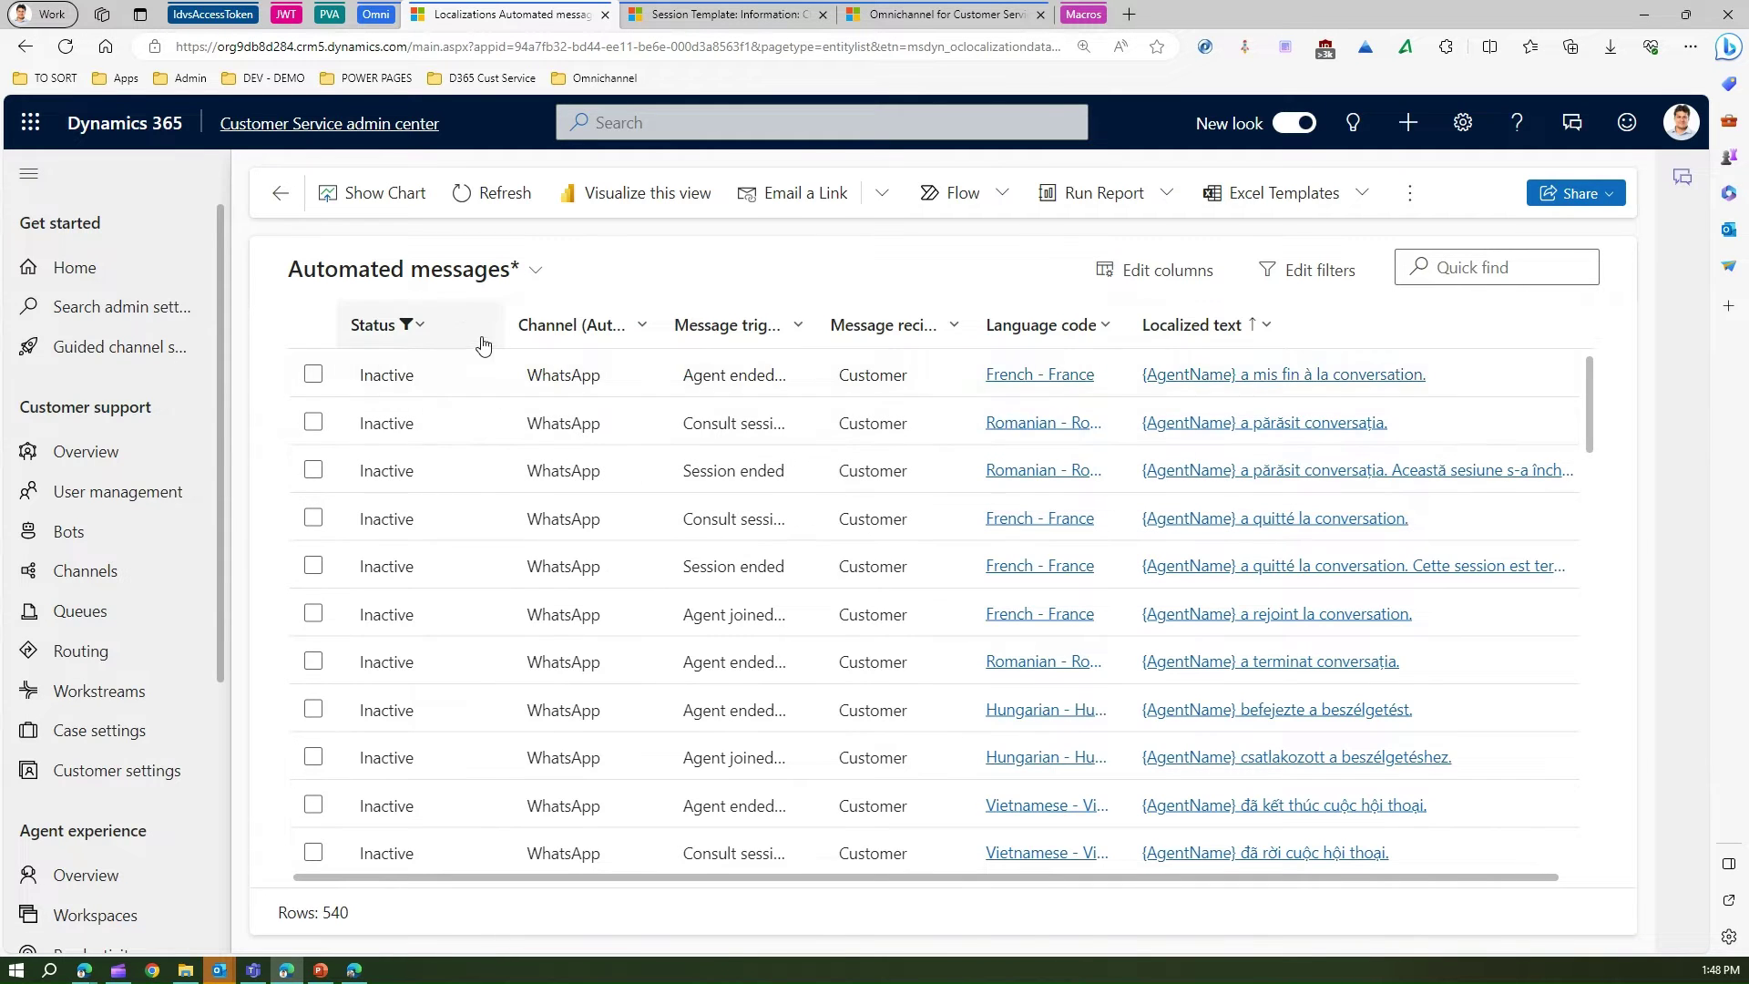
Widen Message trigger and filter Language code to English - United States, leaving 12 rows
drag(817, 325, 975, 328)
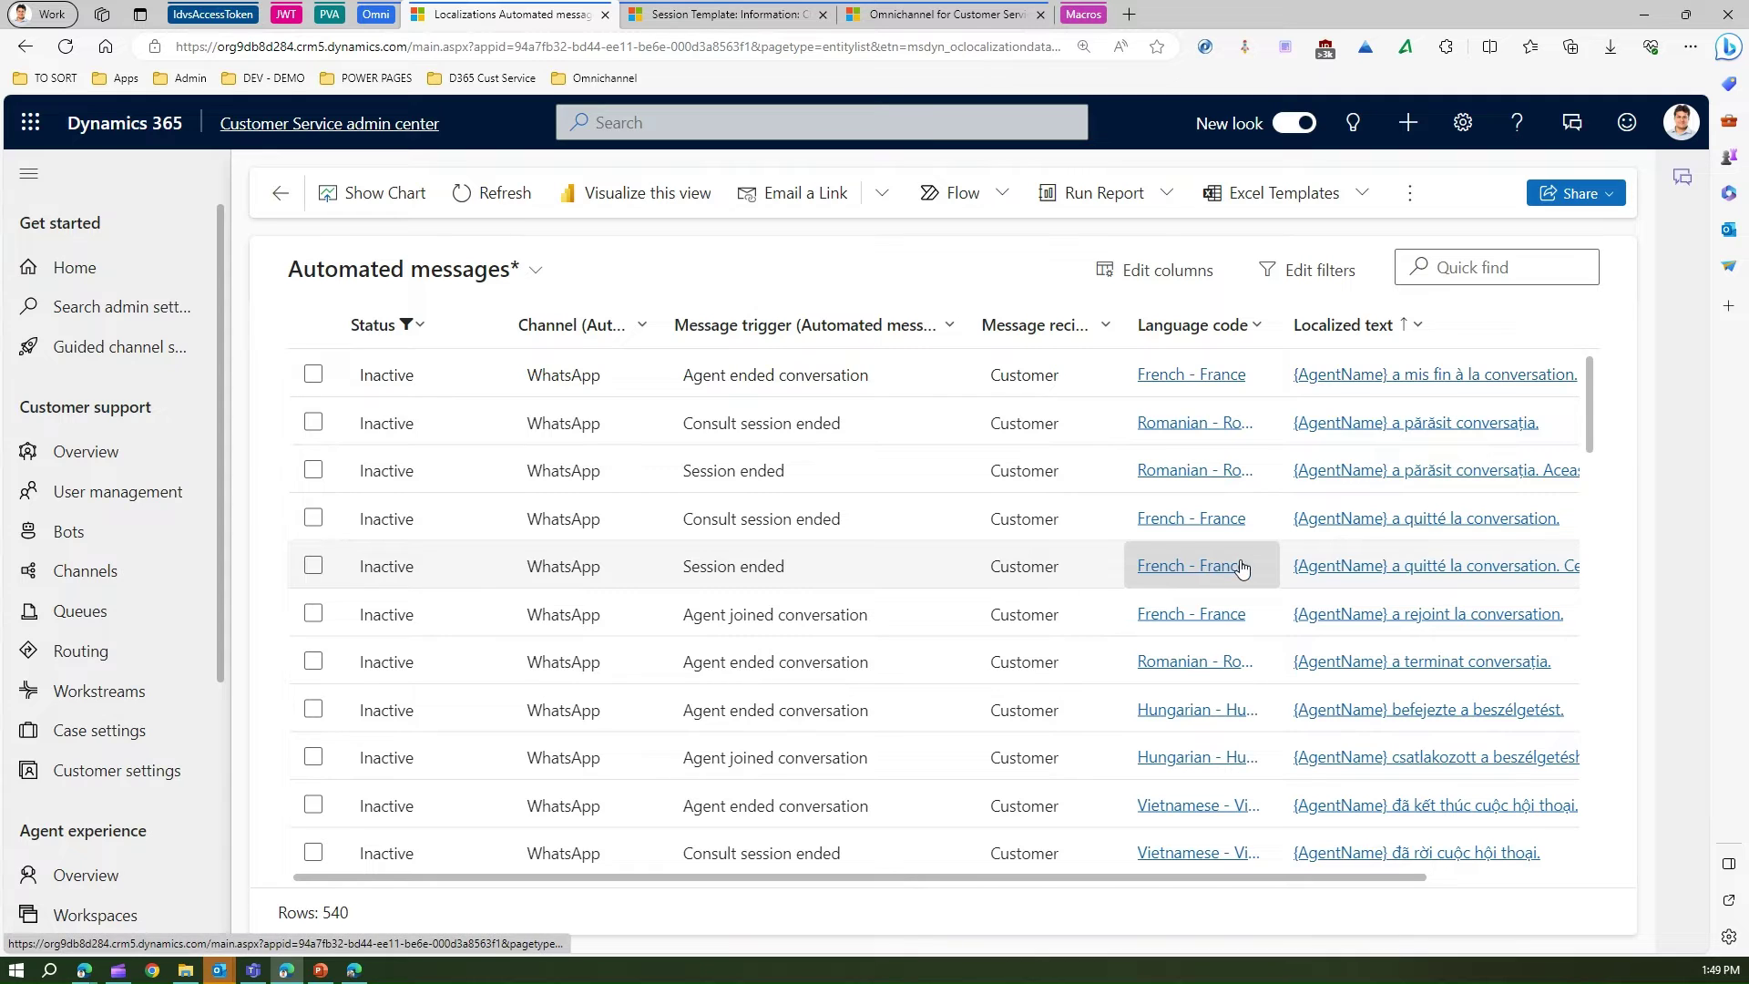
click(1256, 326)
click(1228, 447)
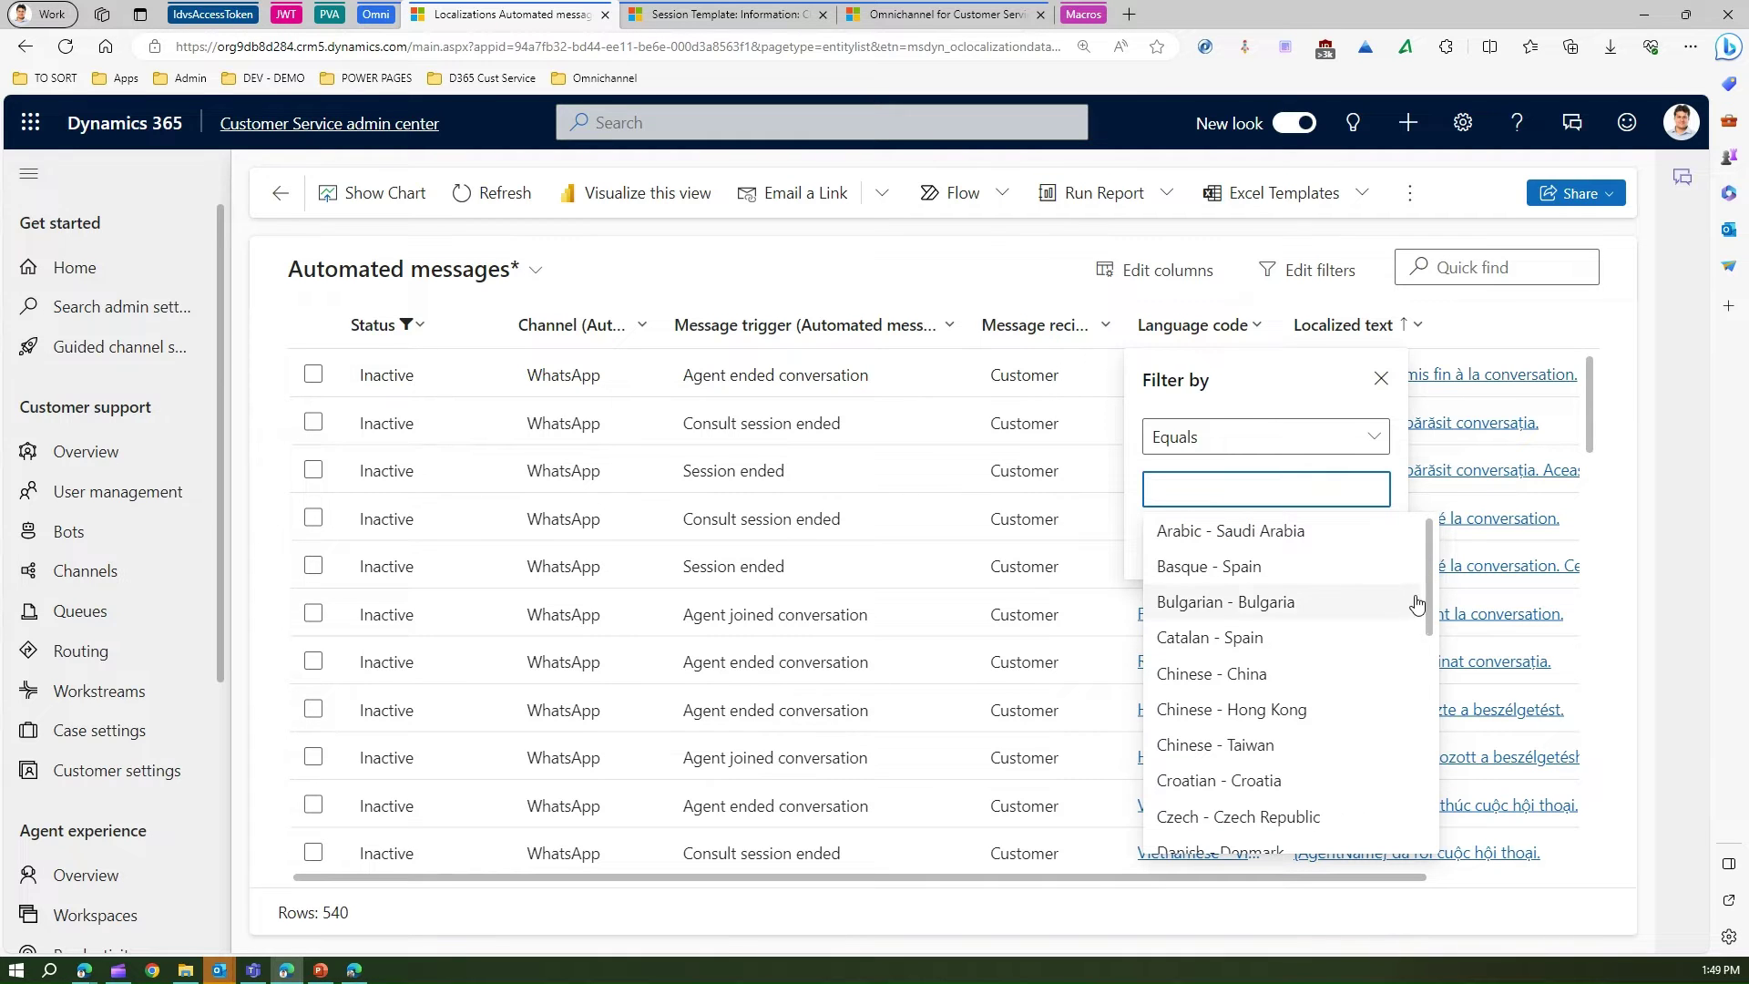
scroll(1434, 603, down, 2)
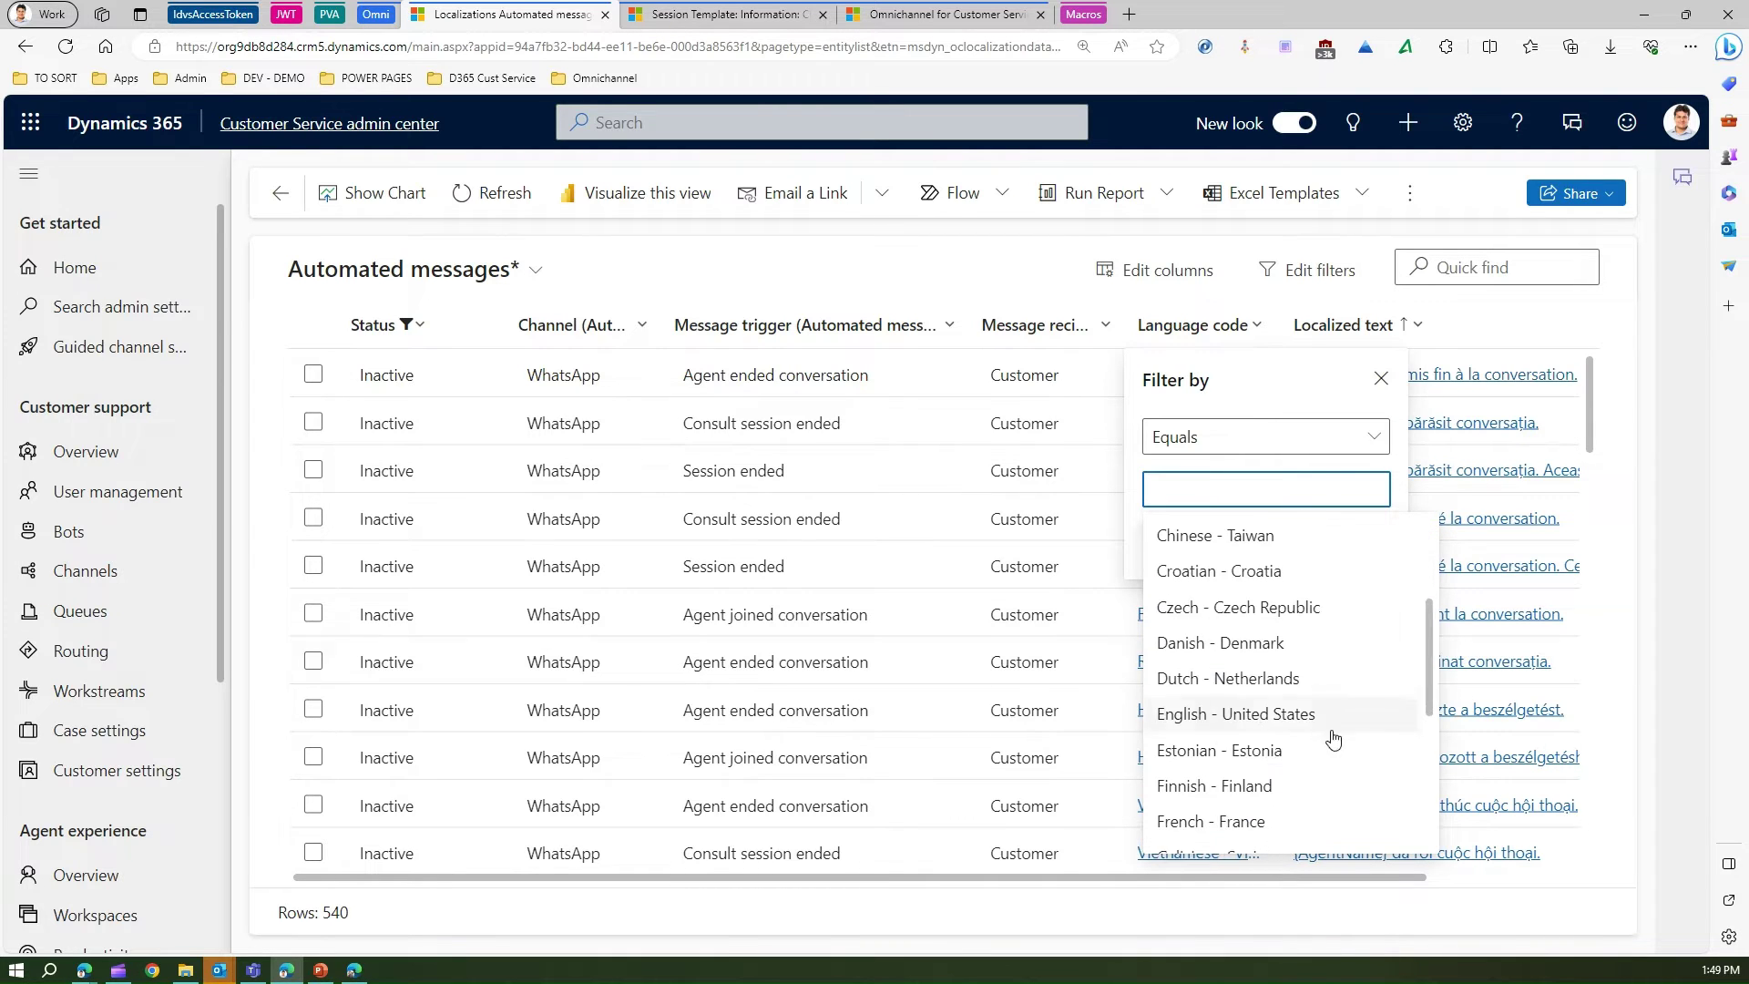
click(1299, 719)
click(1242, 588)
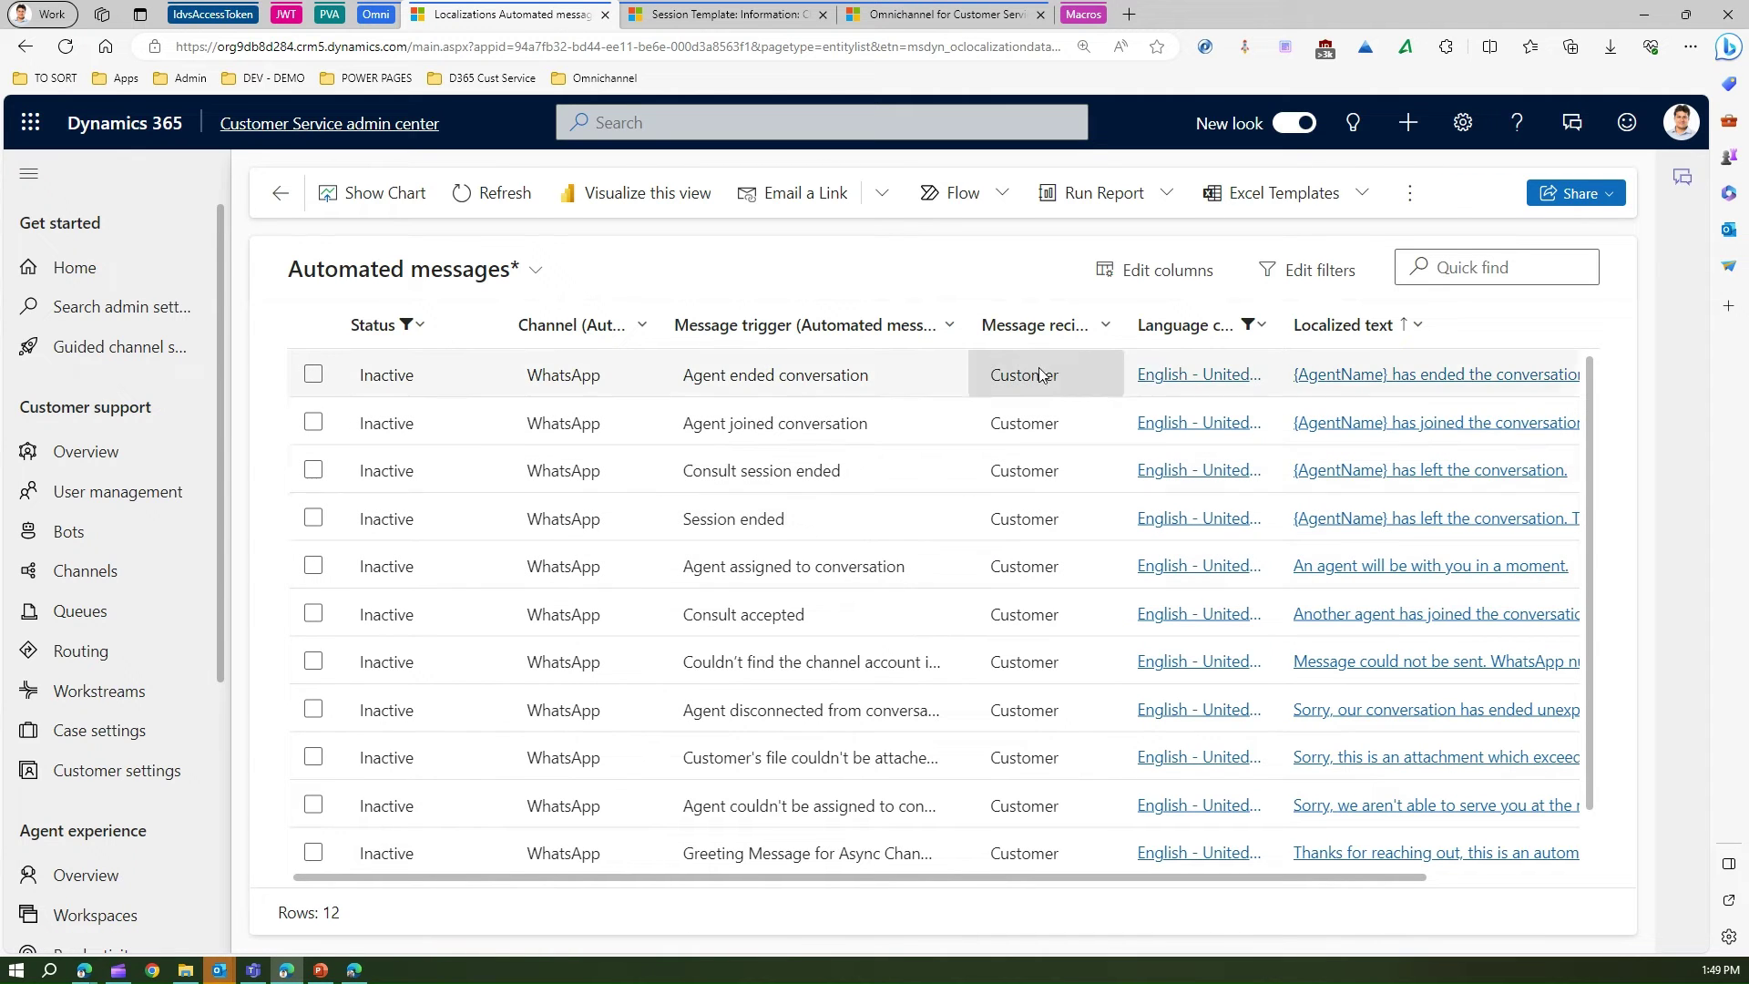
Widen the Message recipient column and dismiss its filter without applying anything
drag(1118, 313, 1168, 323)
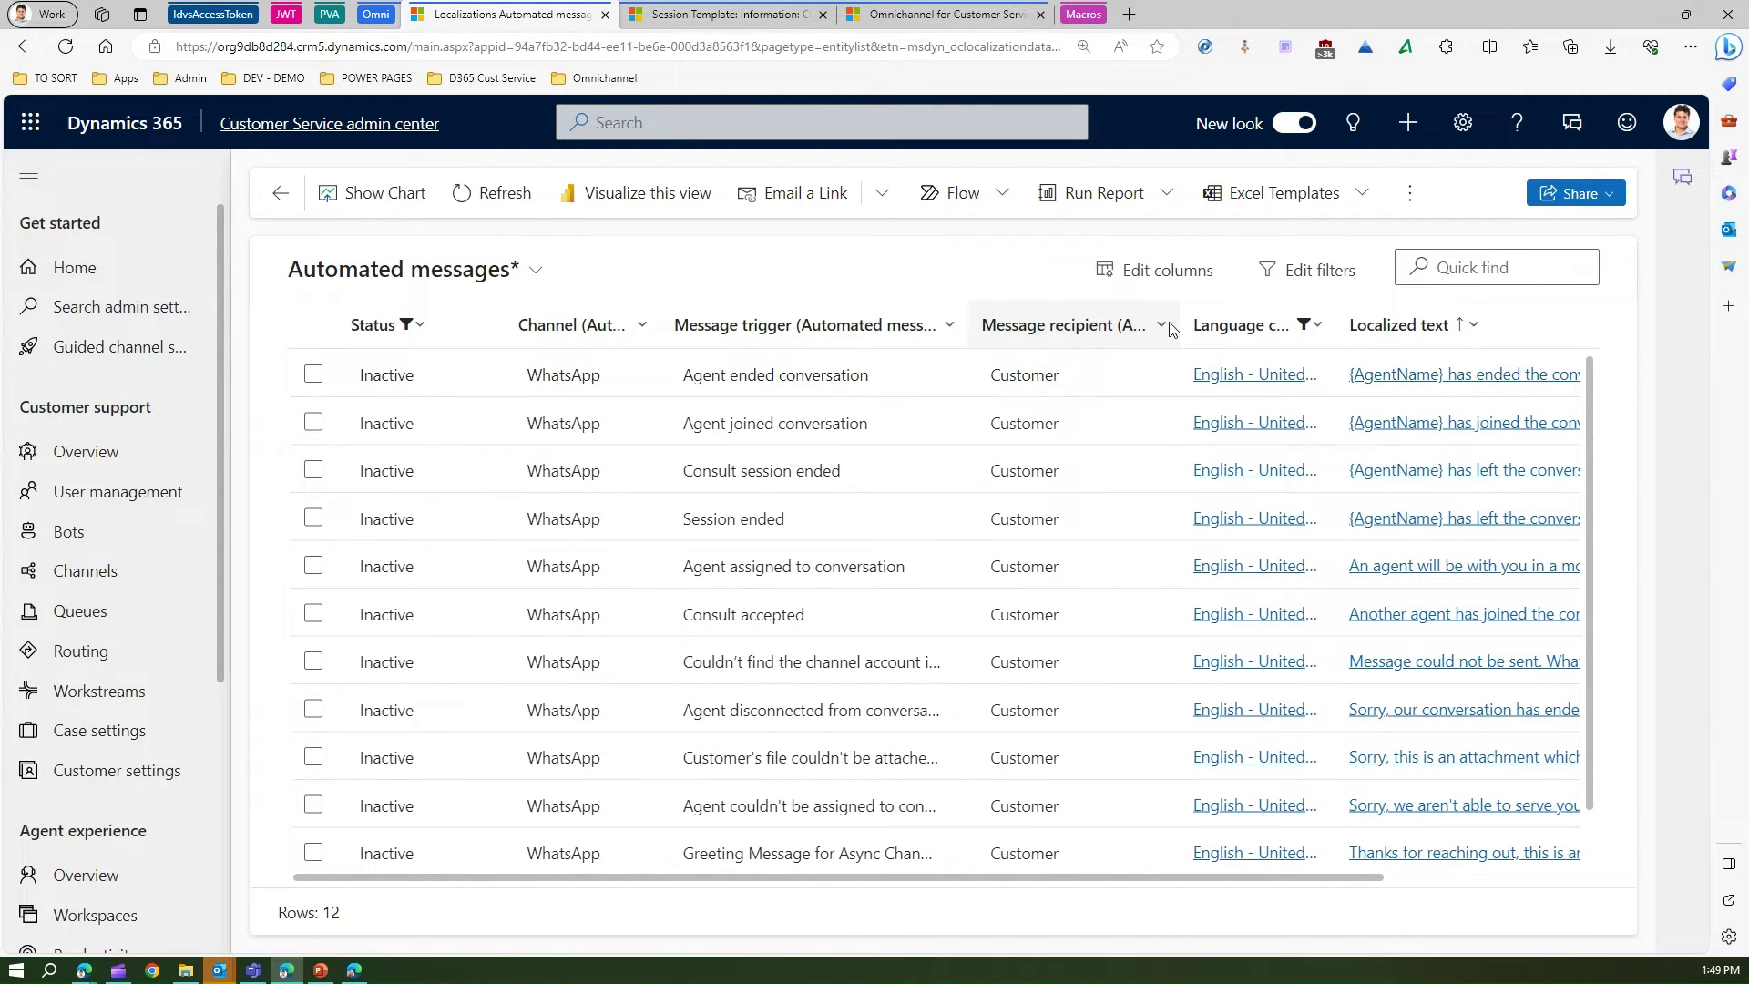
click(1168, 327)
click(1089, 450)
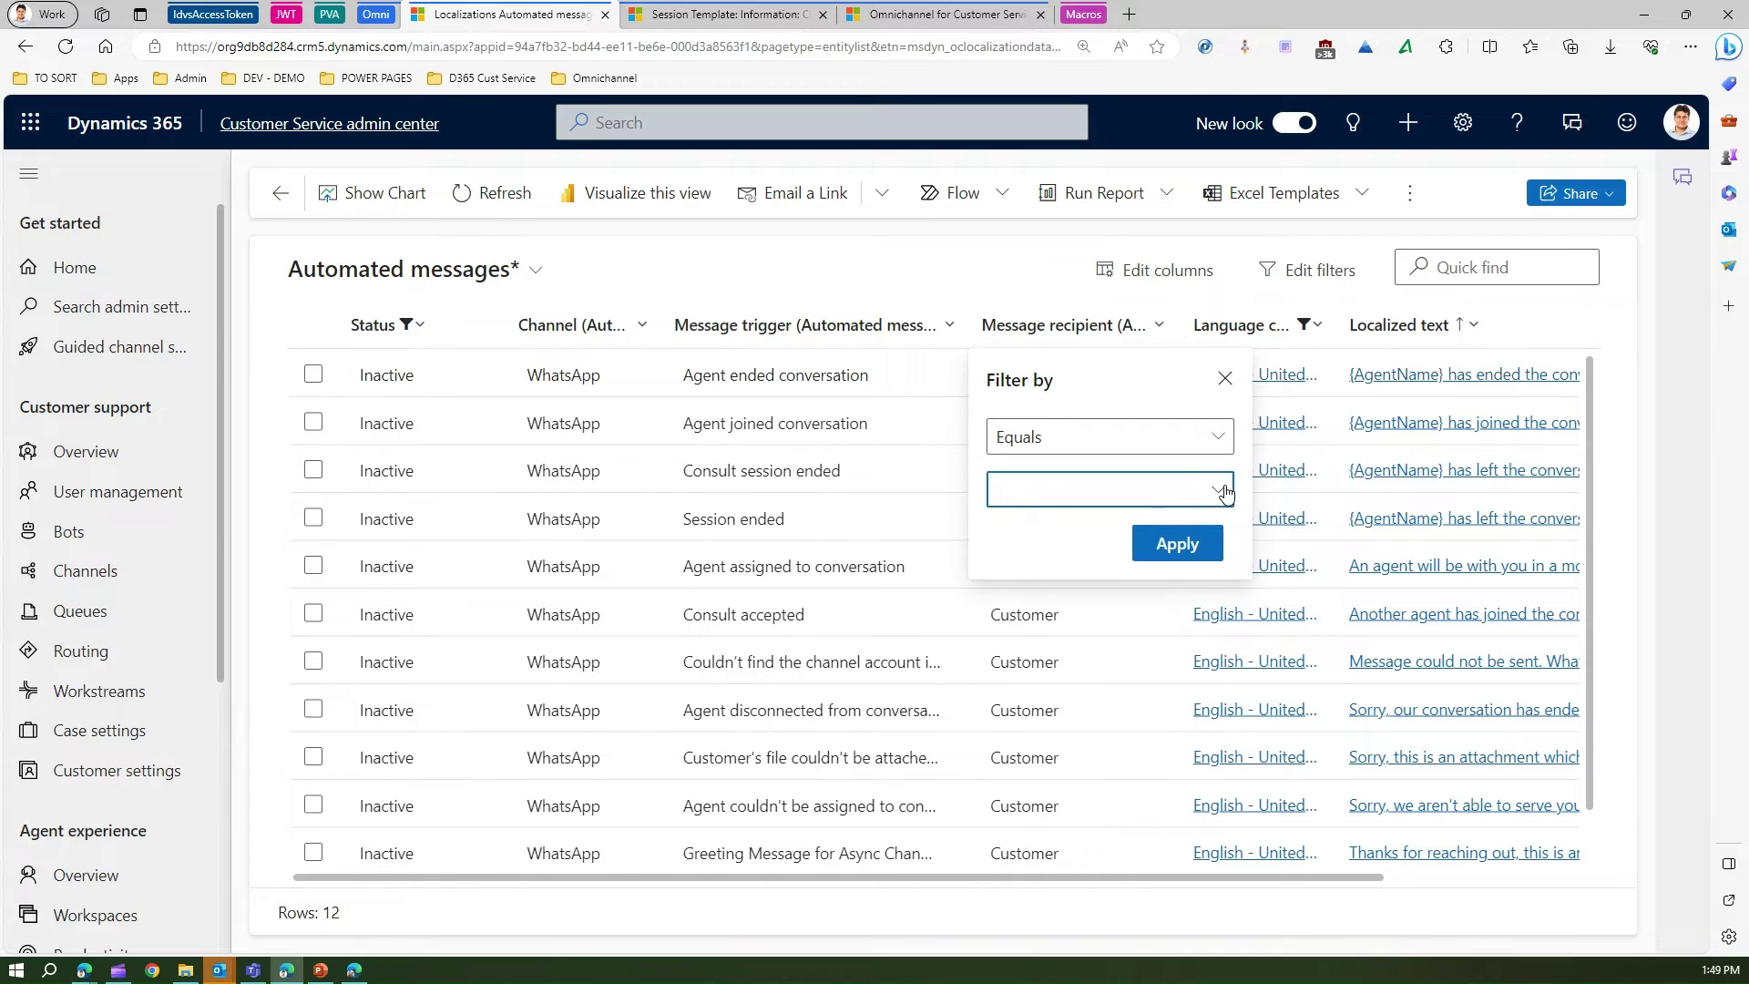
click(1226, 492)
click(1129, 409)
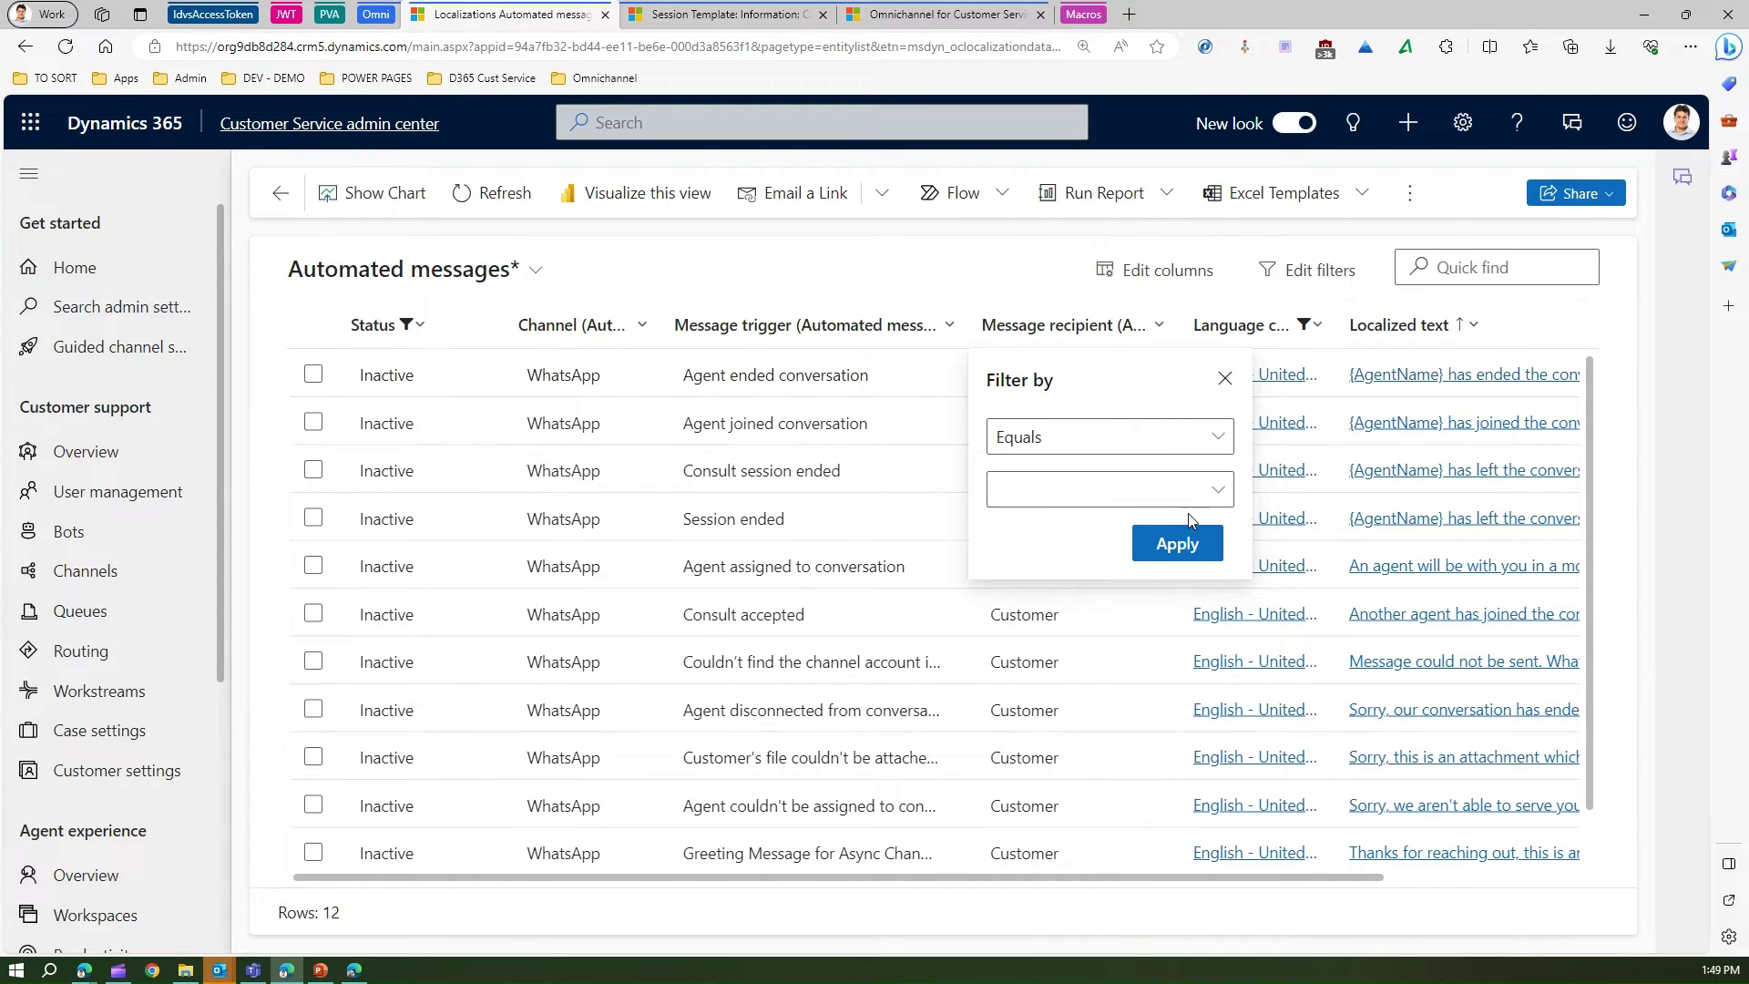
click(1224, 378)
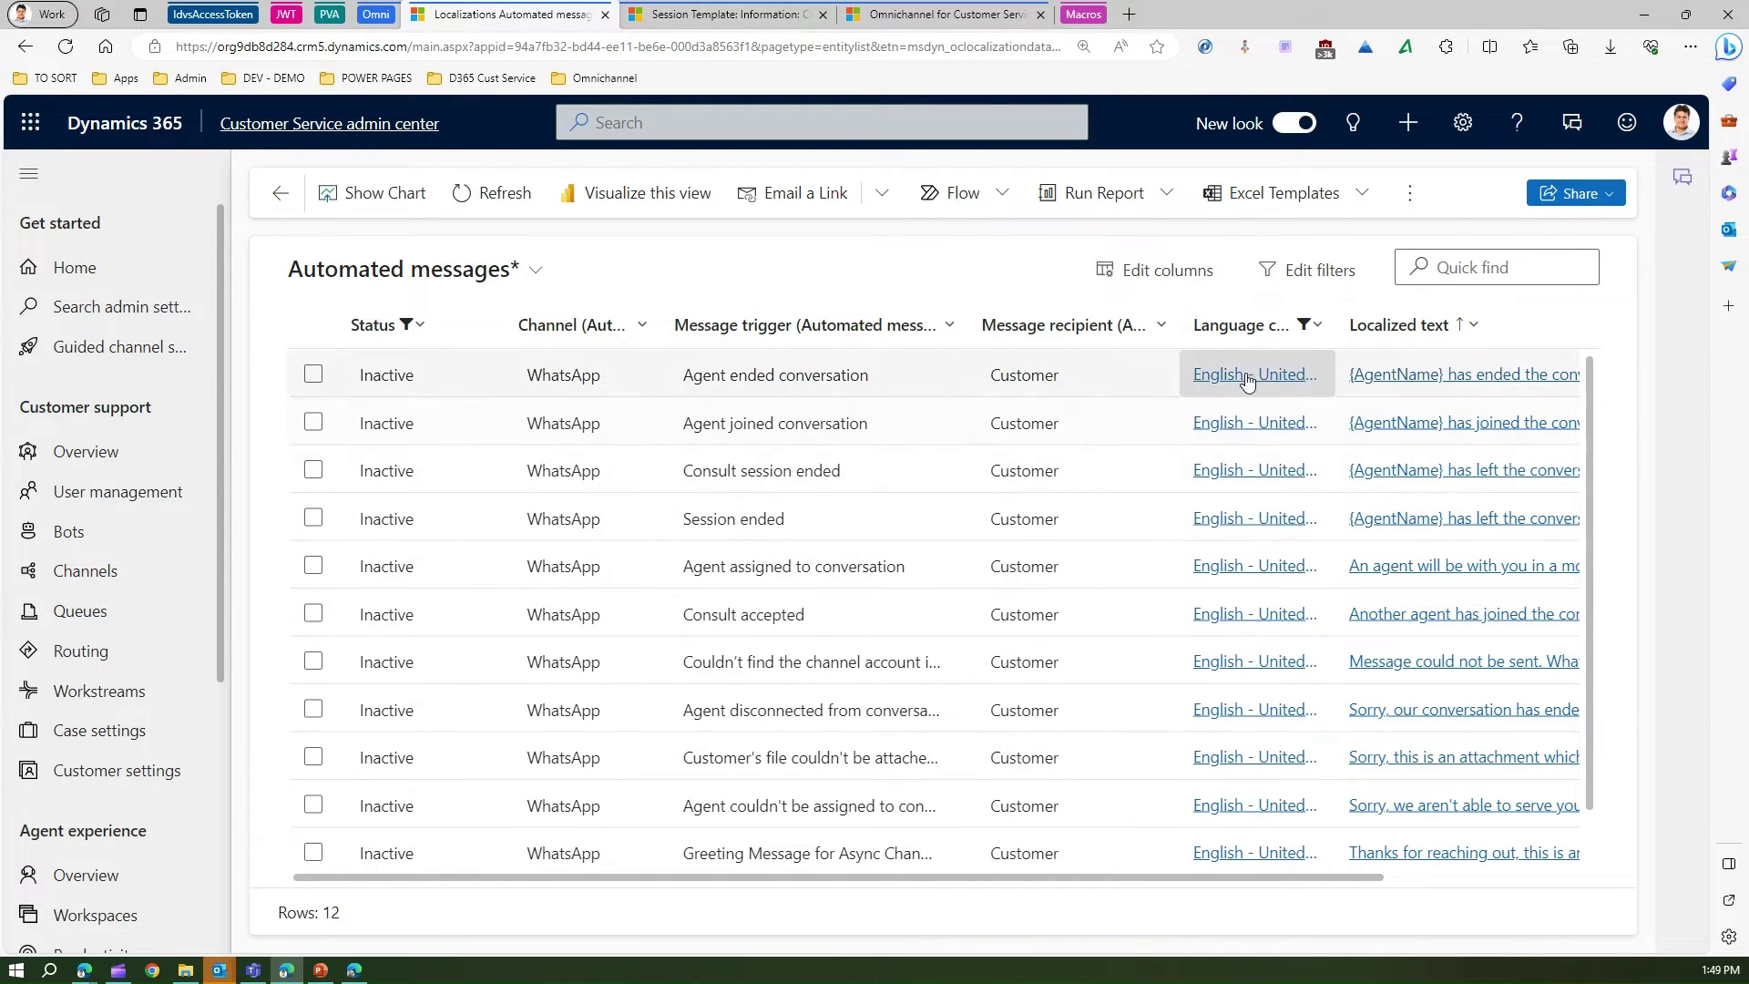
drag(1060, 877, 1275, 879)
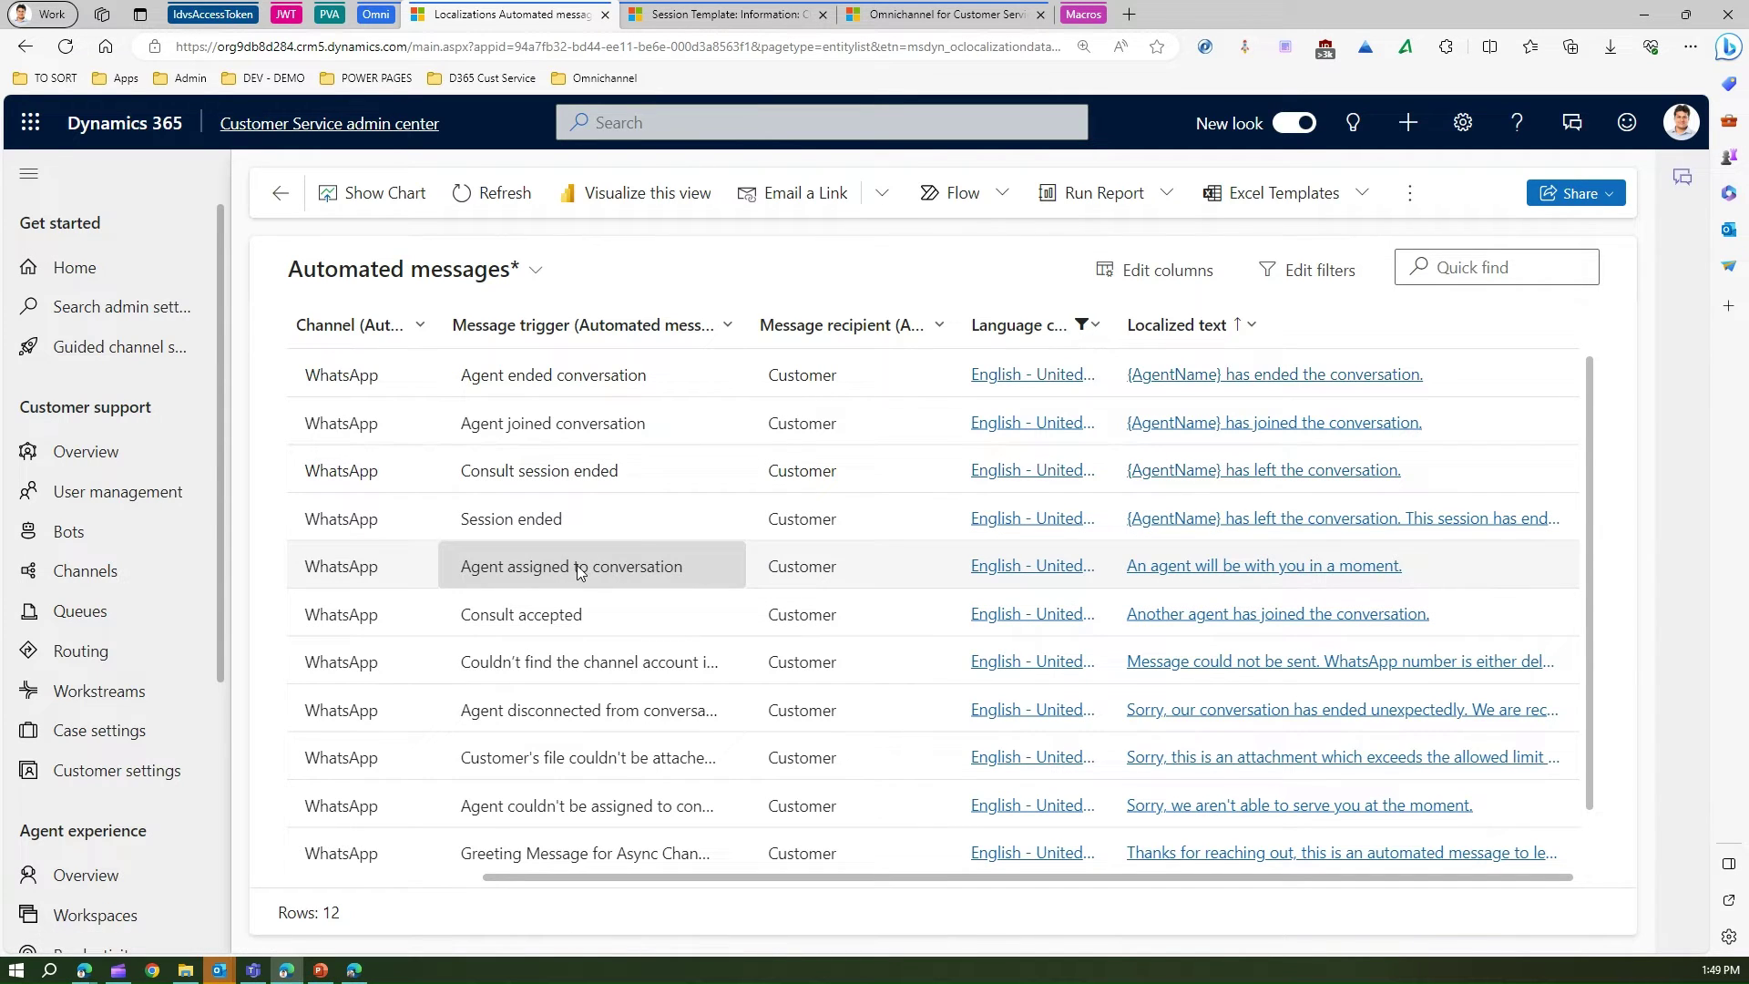
click(528, 567)
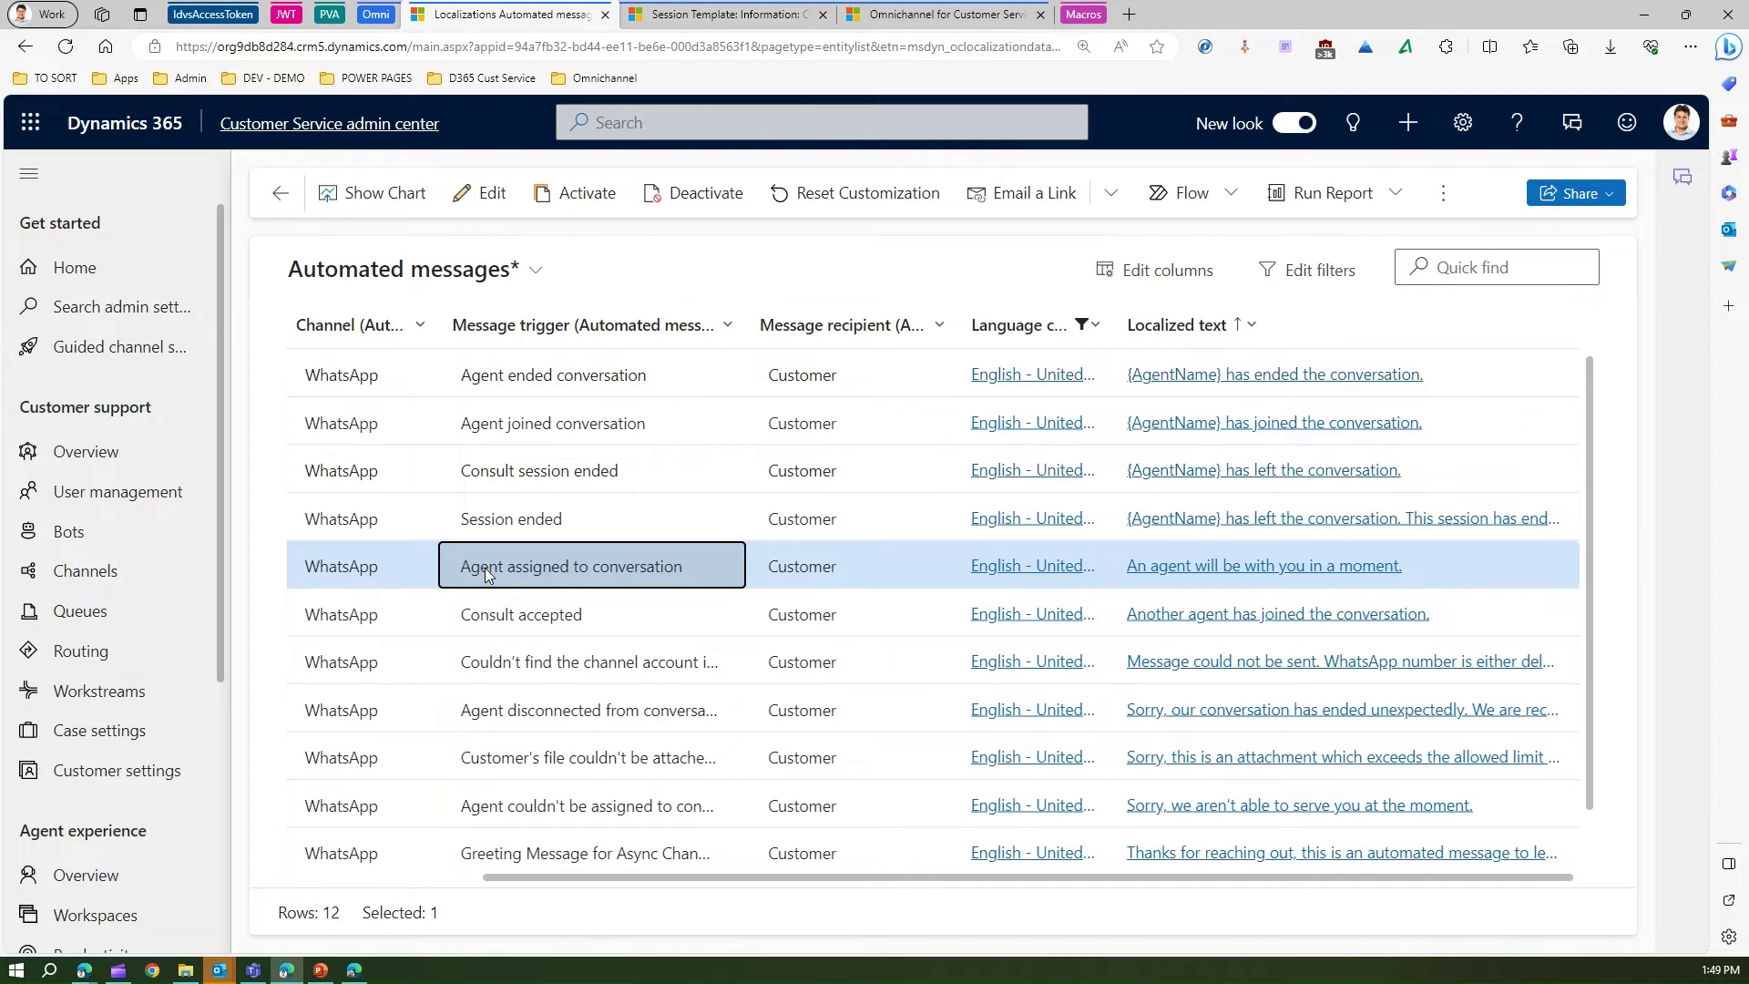
click(385, 566)
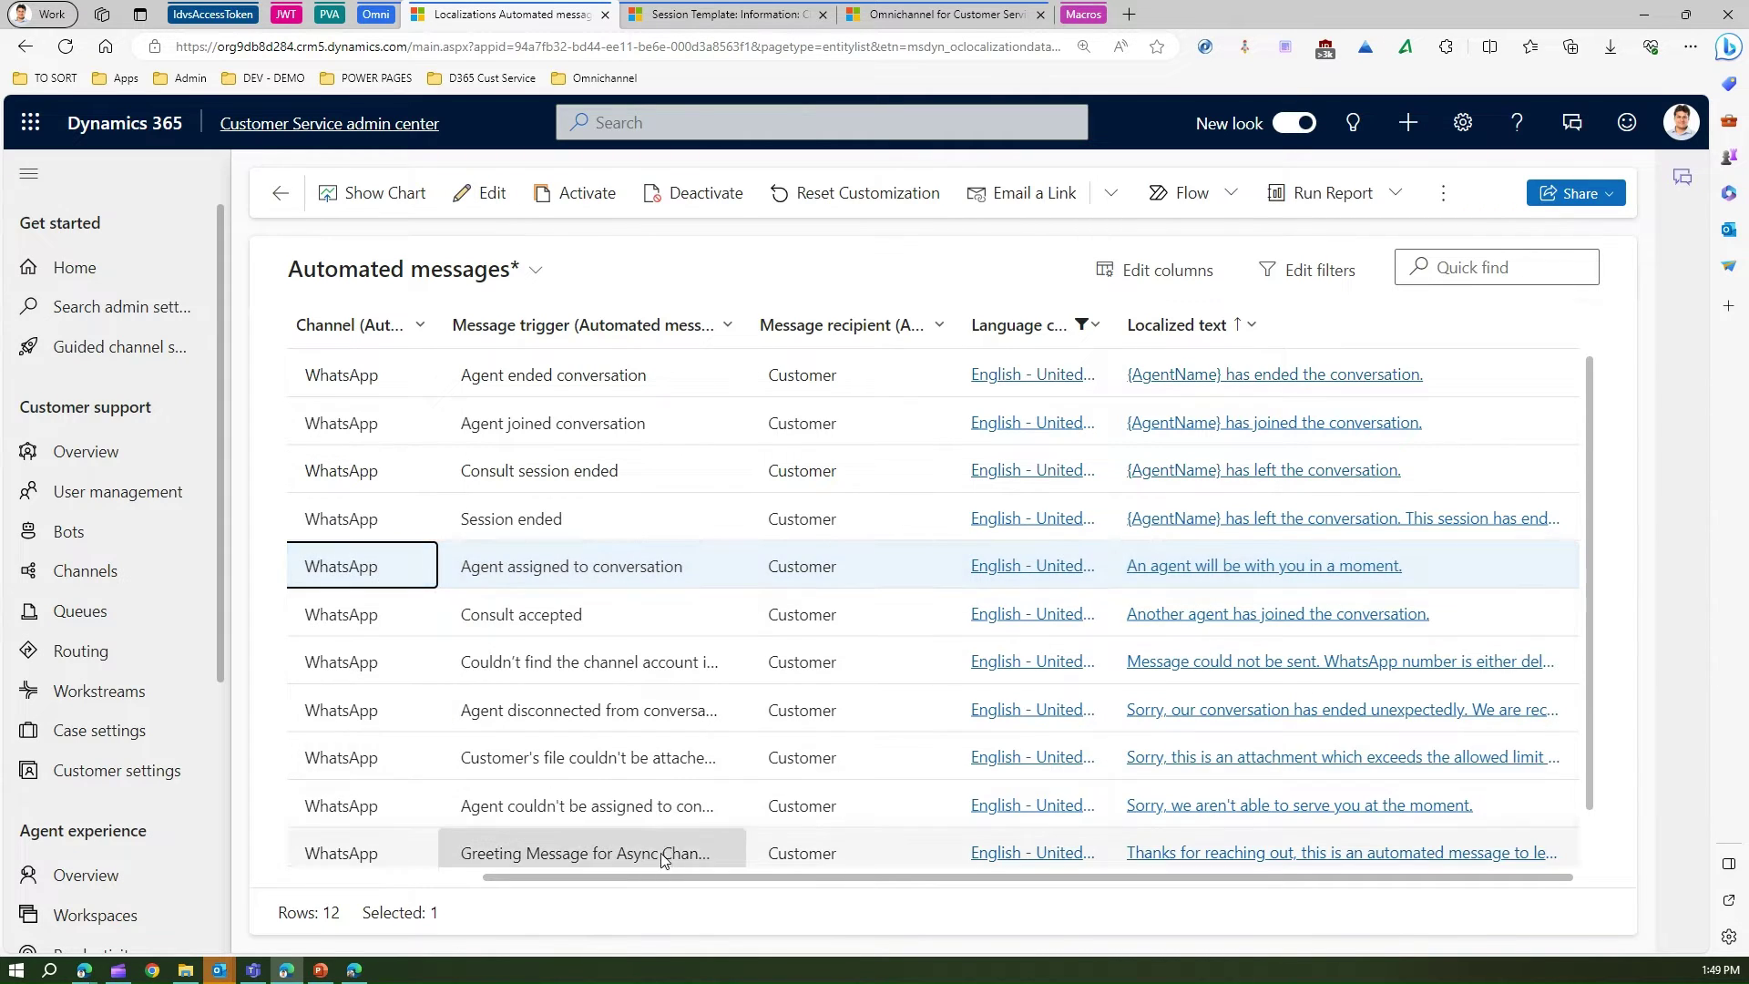
drag(644, 879, 429, 881)
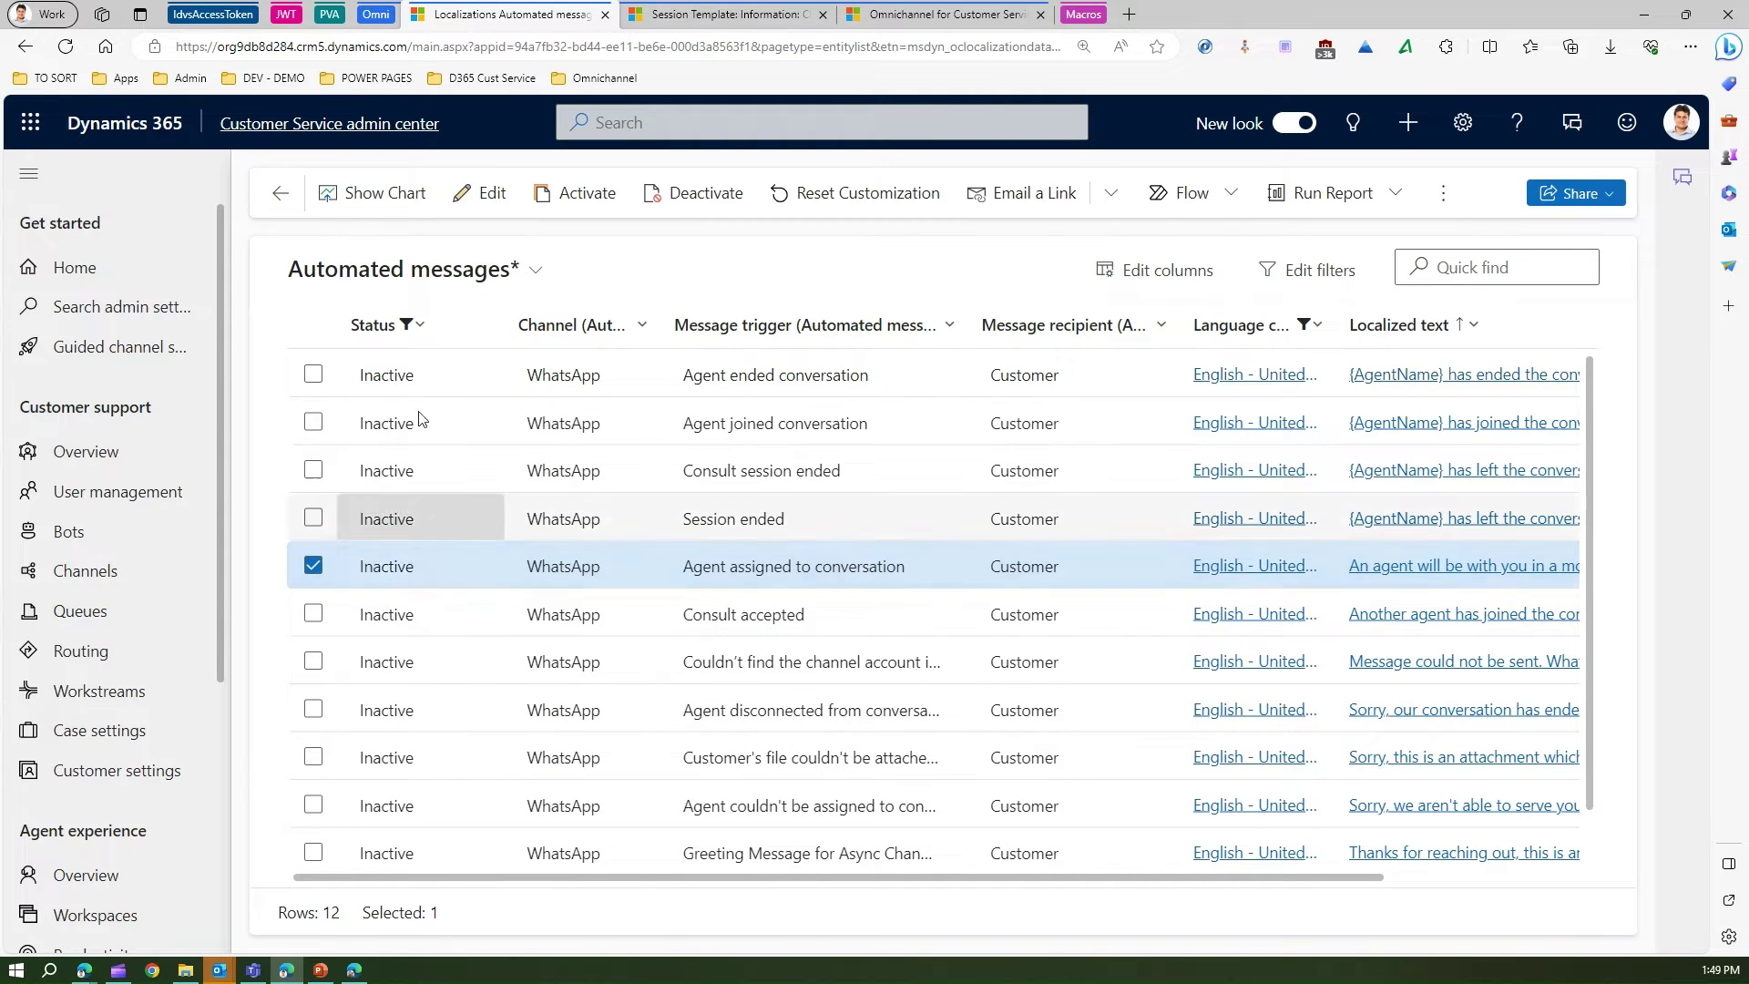
click(492, 193)
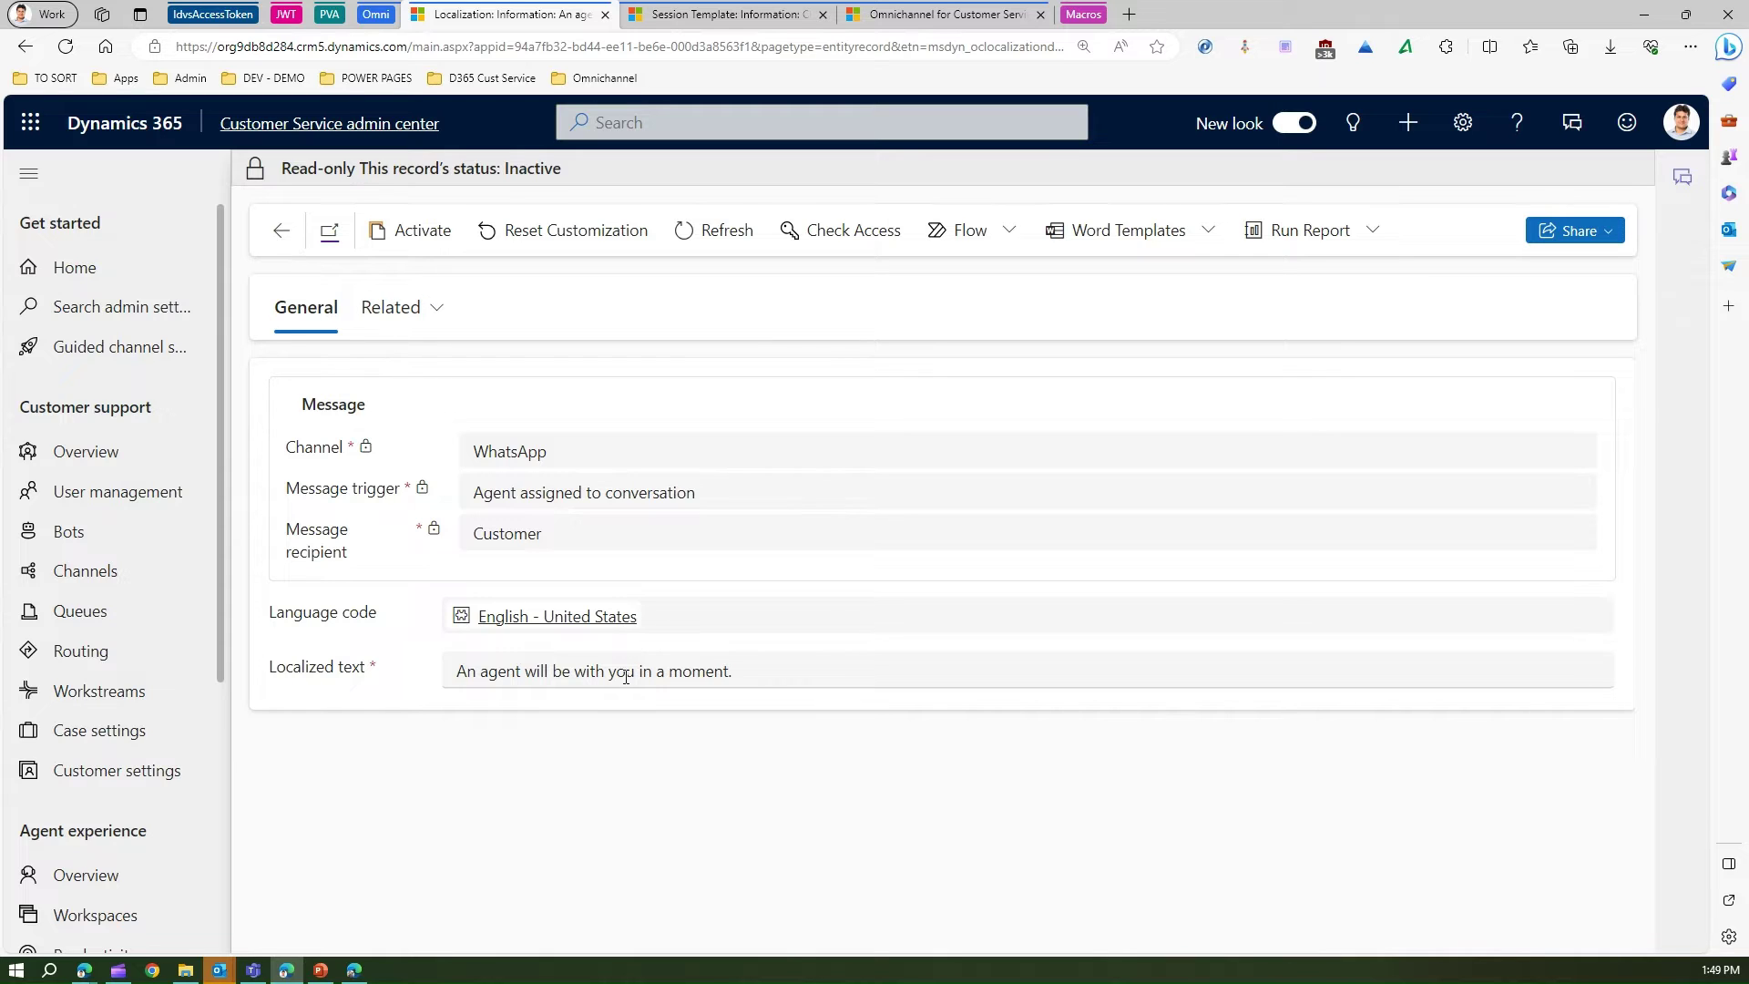
drag(466, 671, 731, 670)
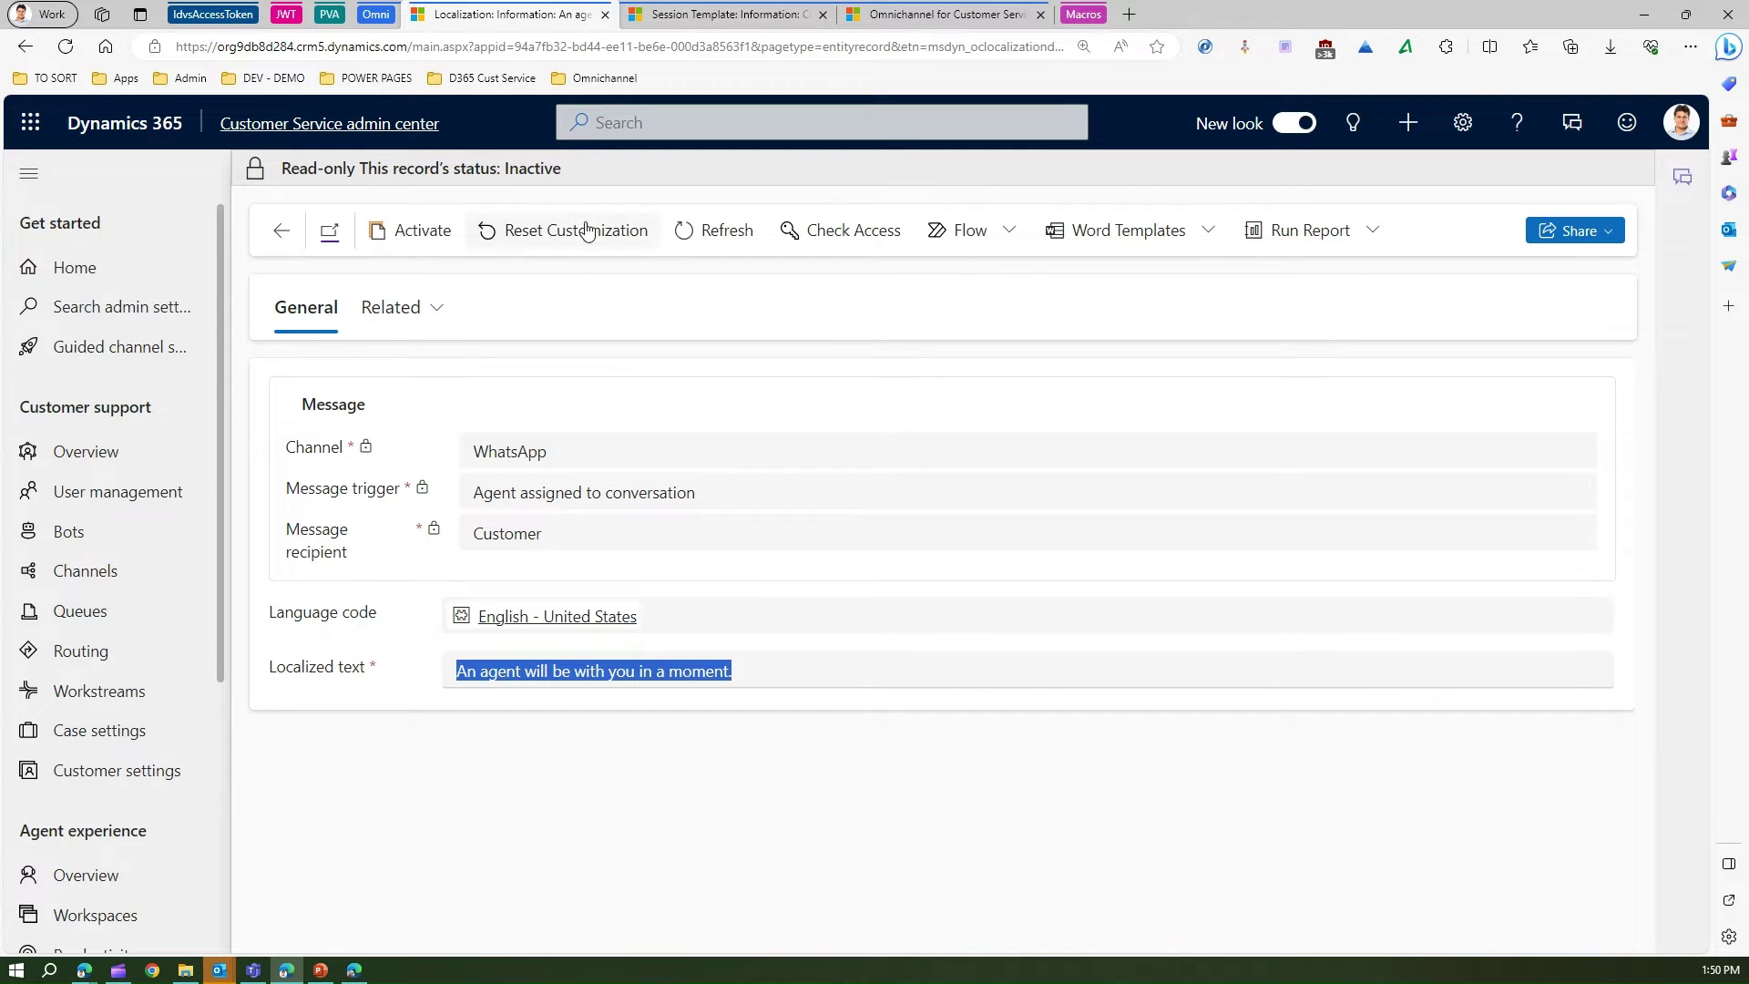
click(561, 452)
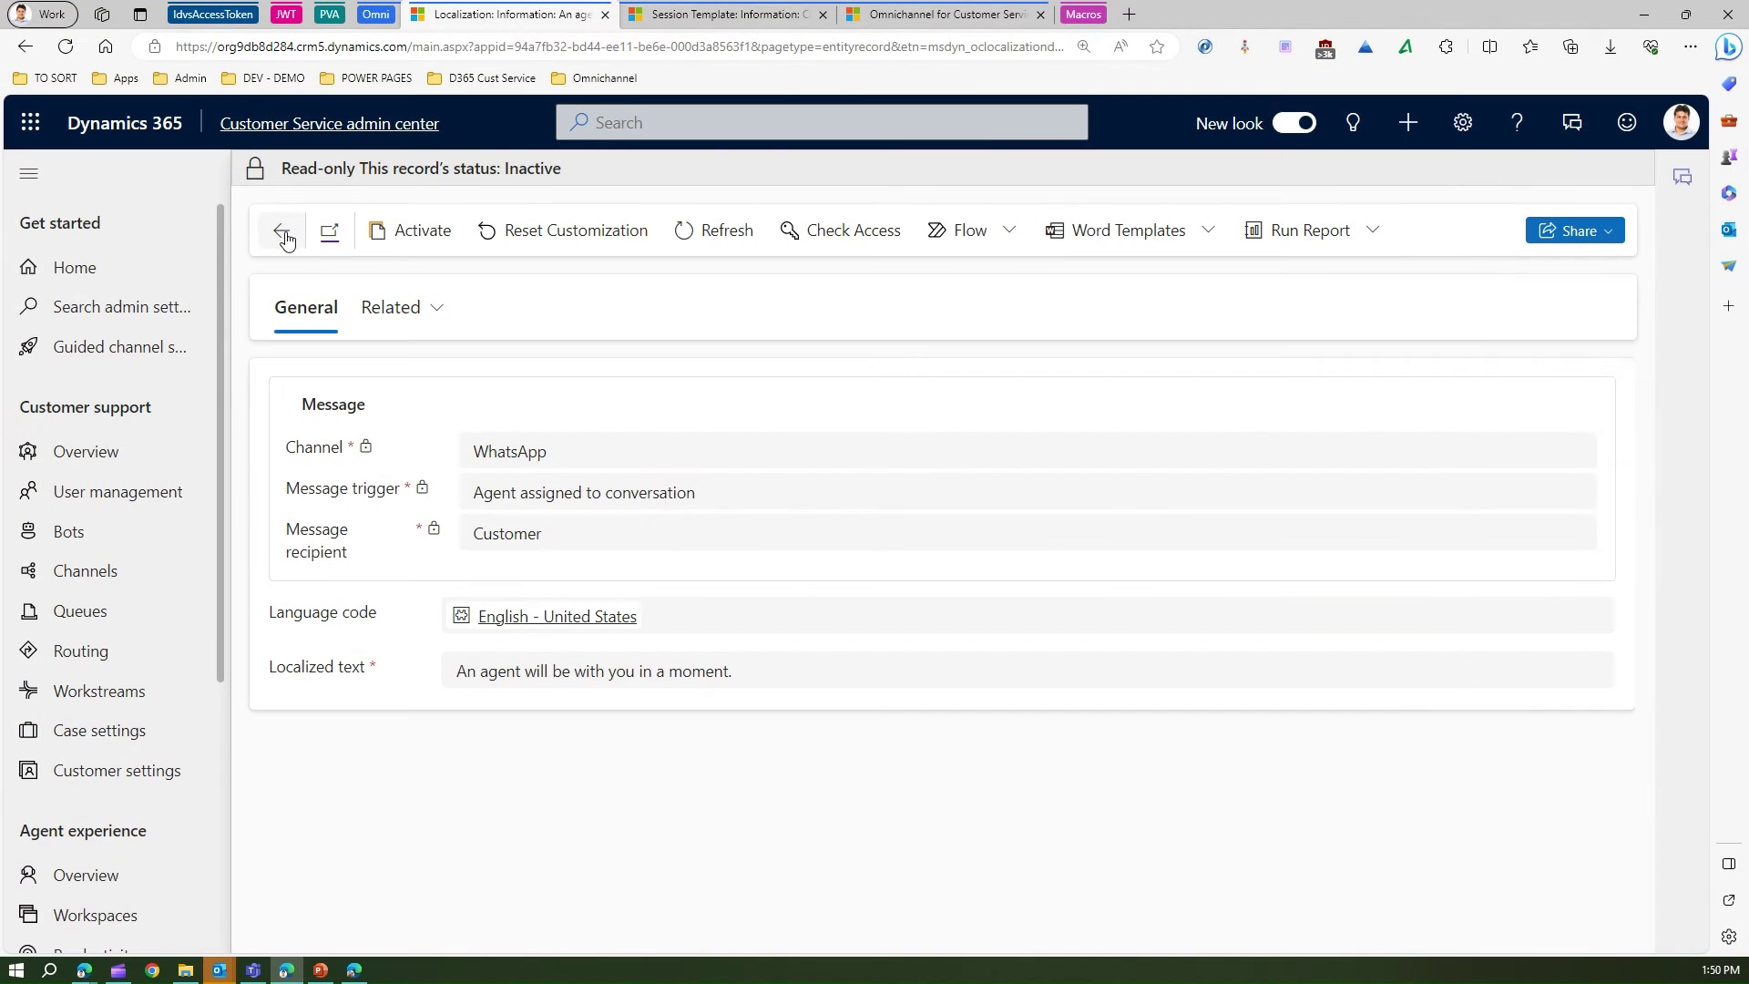
click(284, 239)
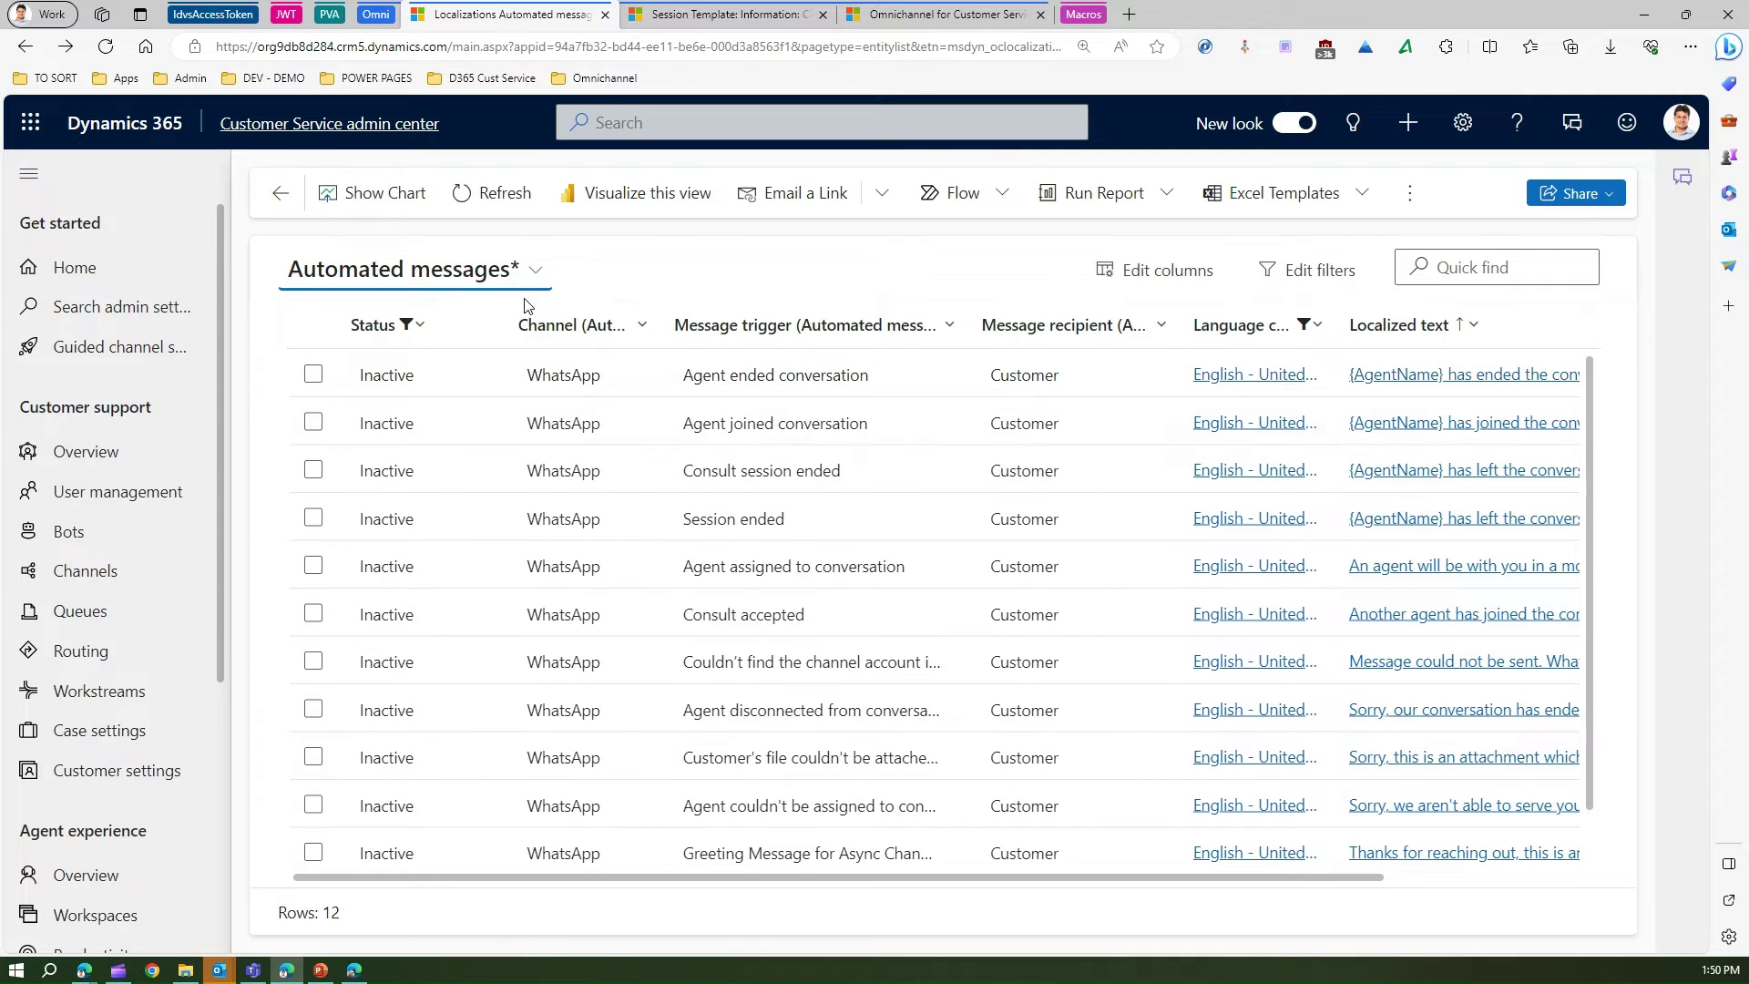
Clear the Status and Language code filters so all 2115 messages are listed
click(416, 326)
click(453, 492)
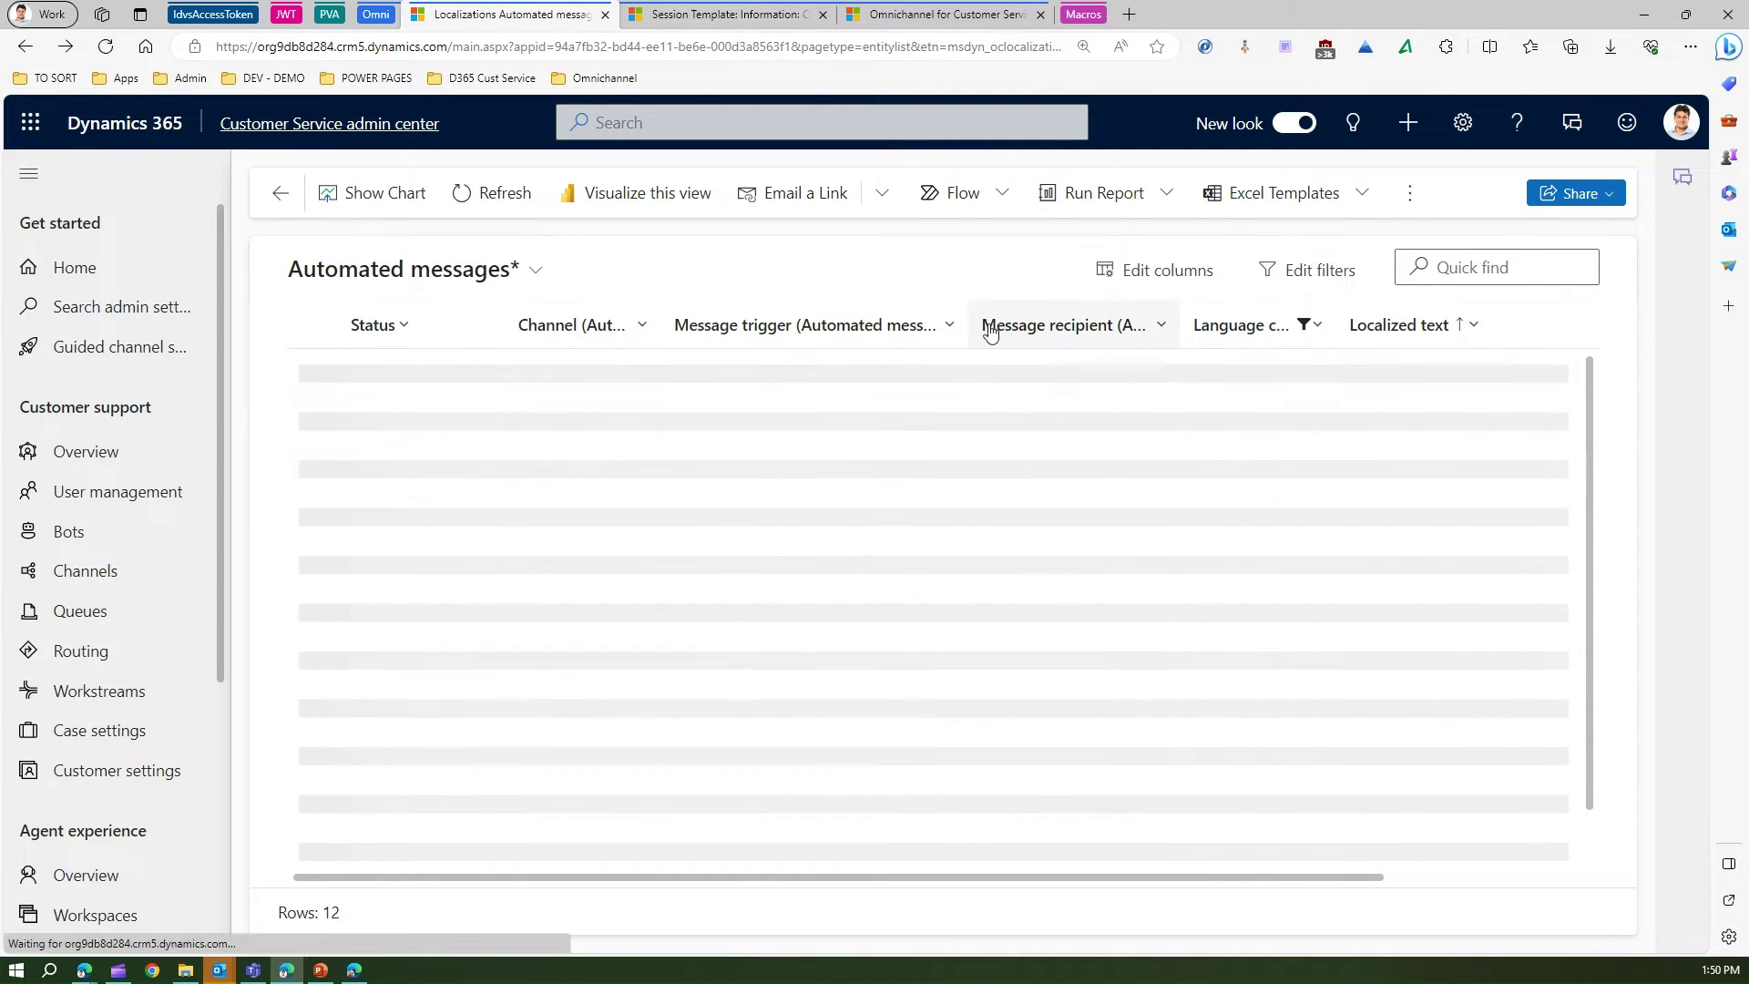
click(1248, 325)
click(1259, 490)
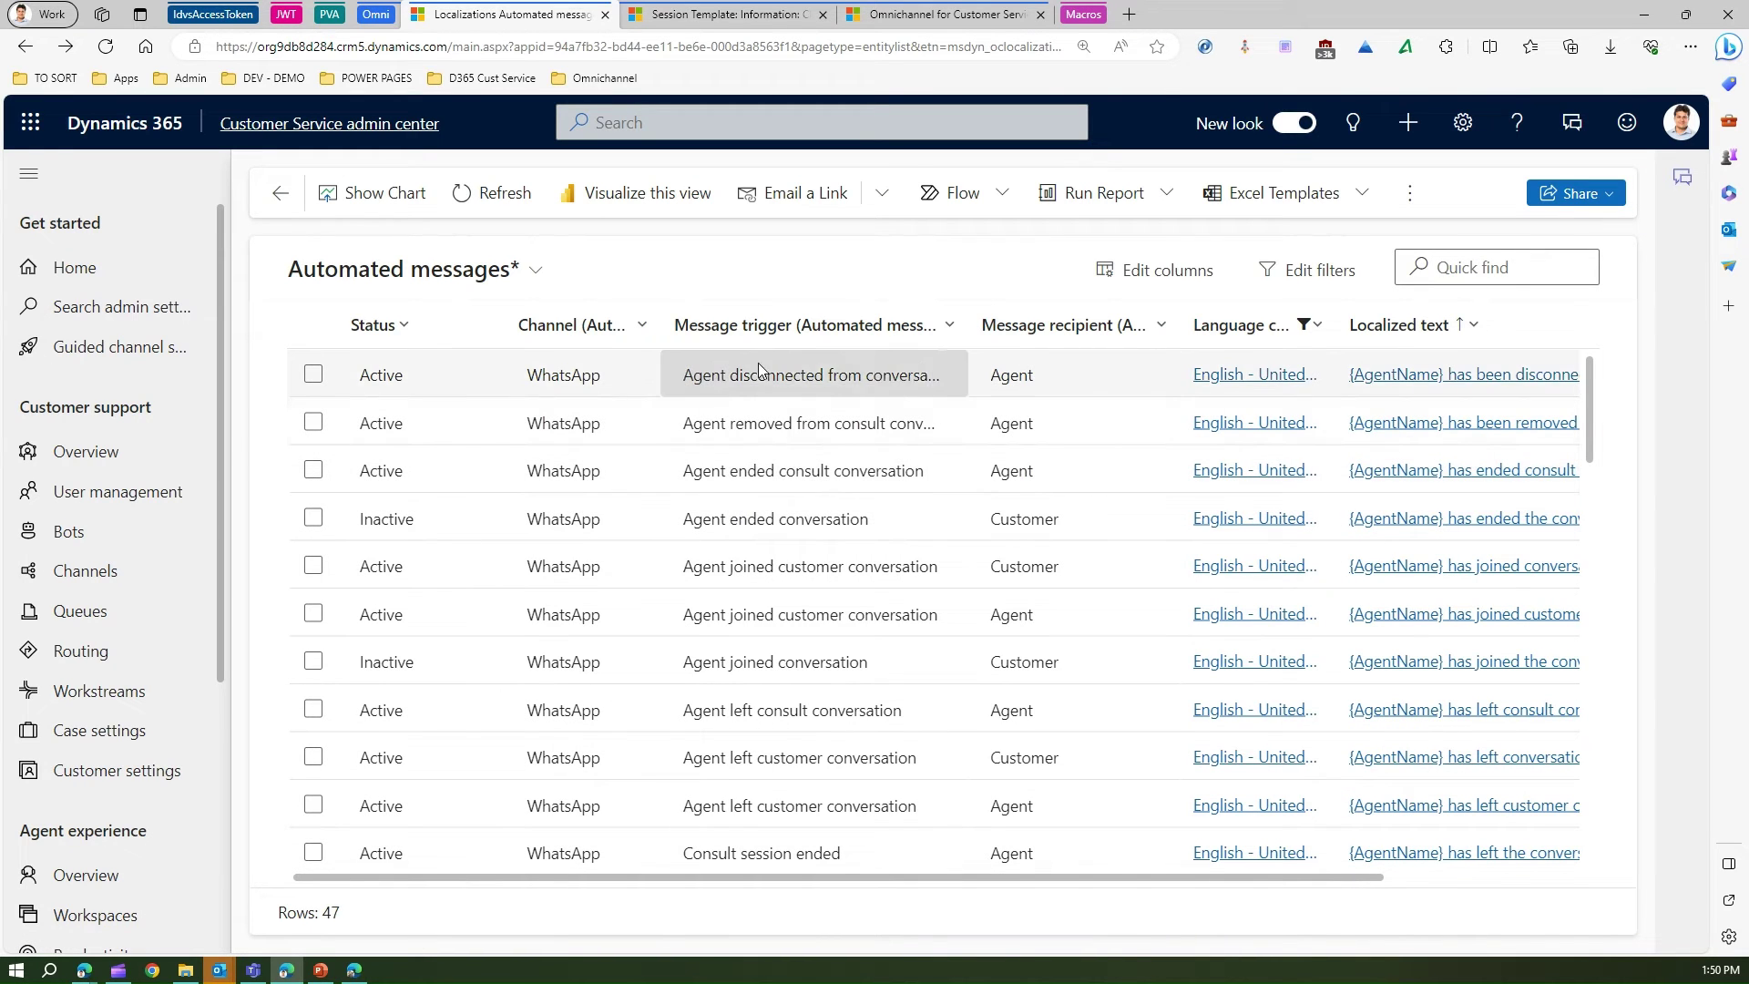
click(639, 326)
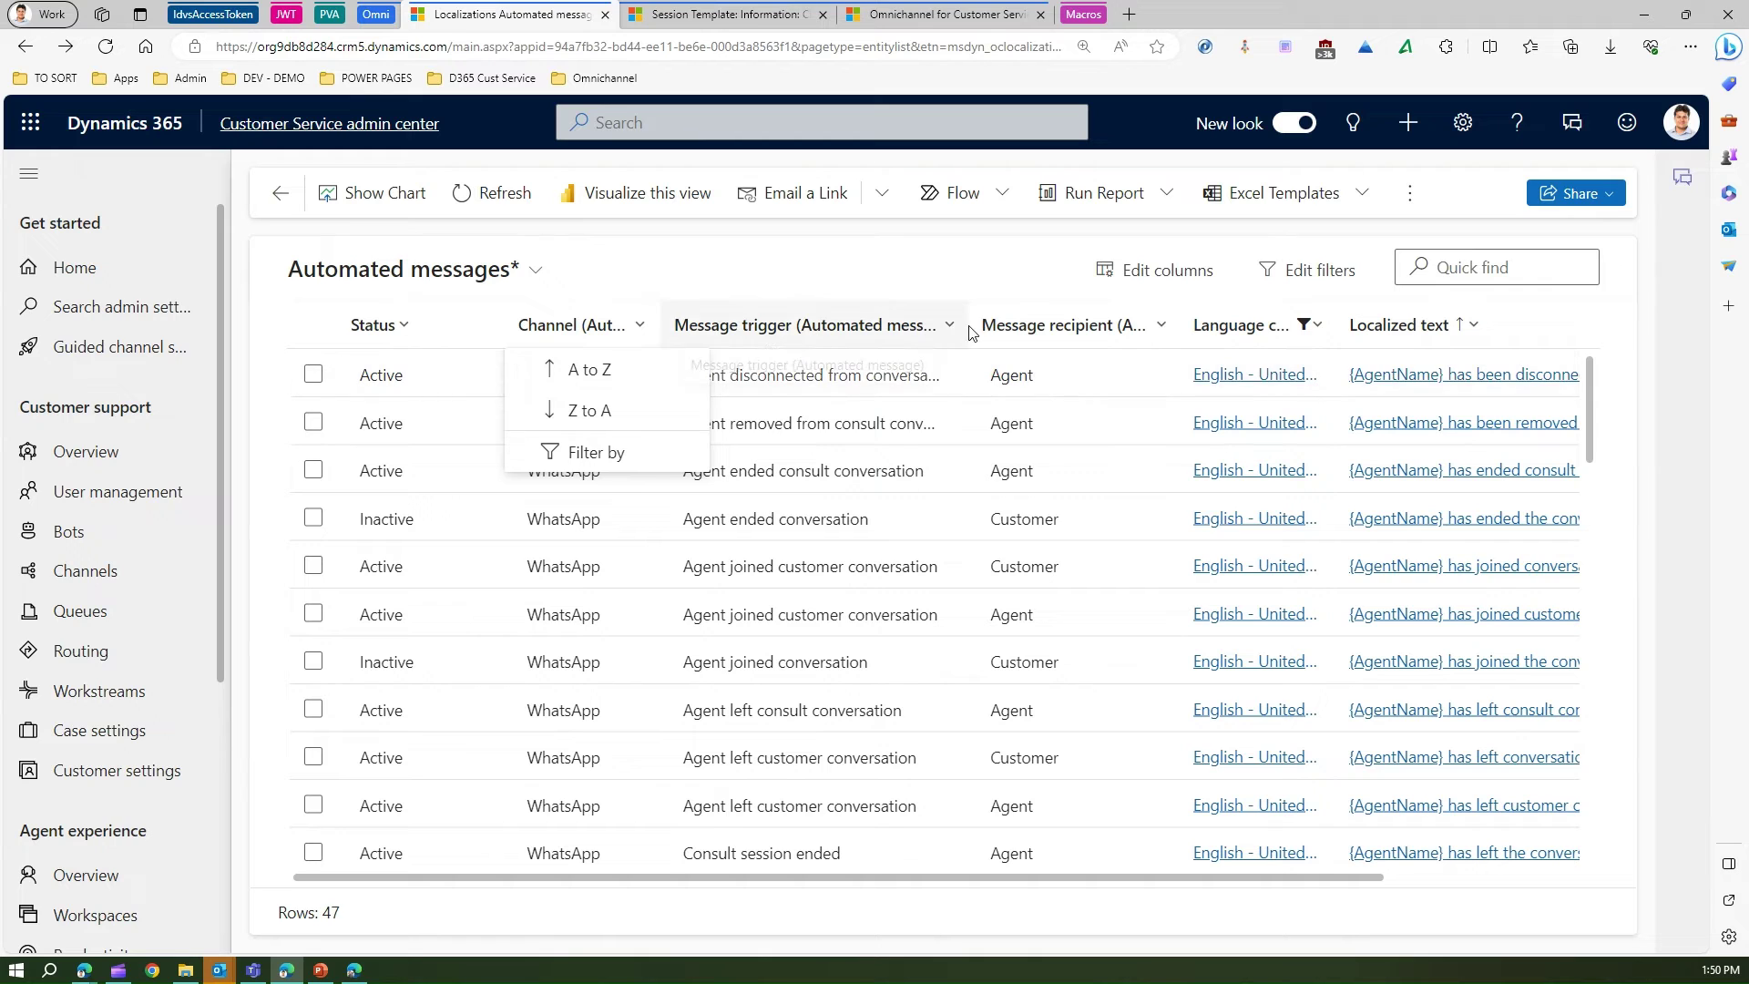
click(1314, 325)
click(1273, 490)
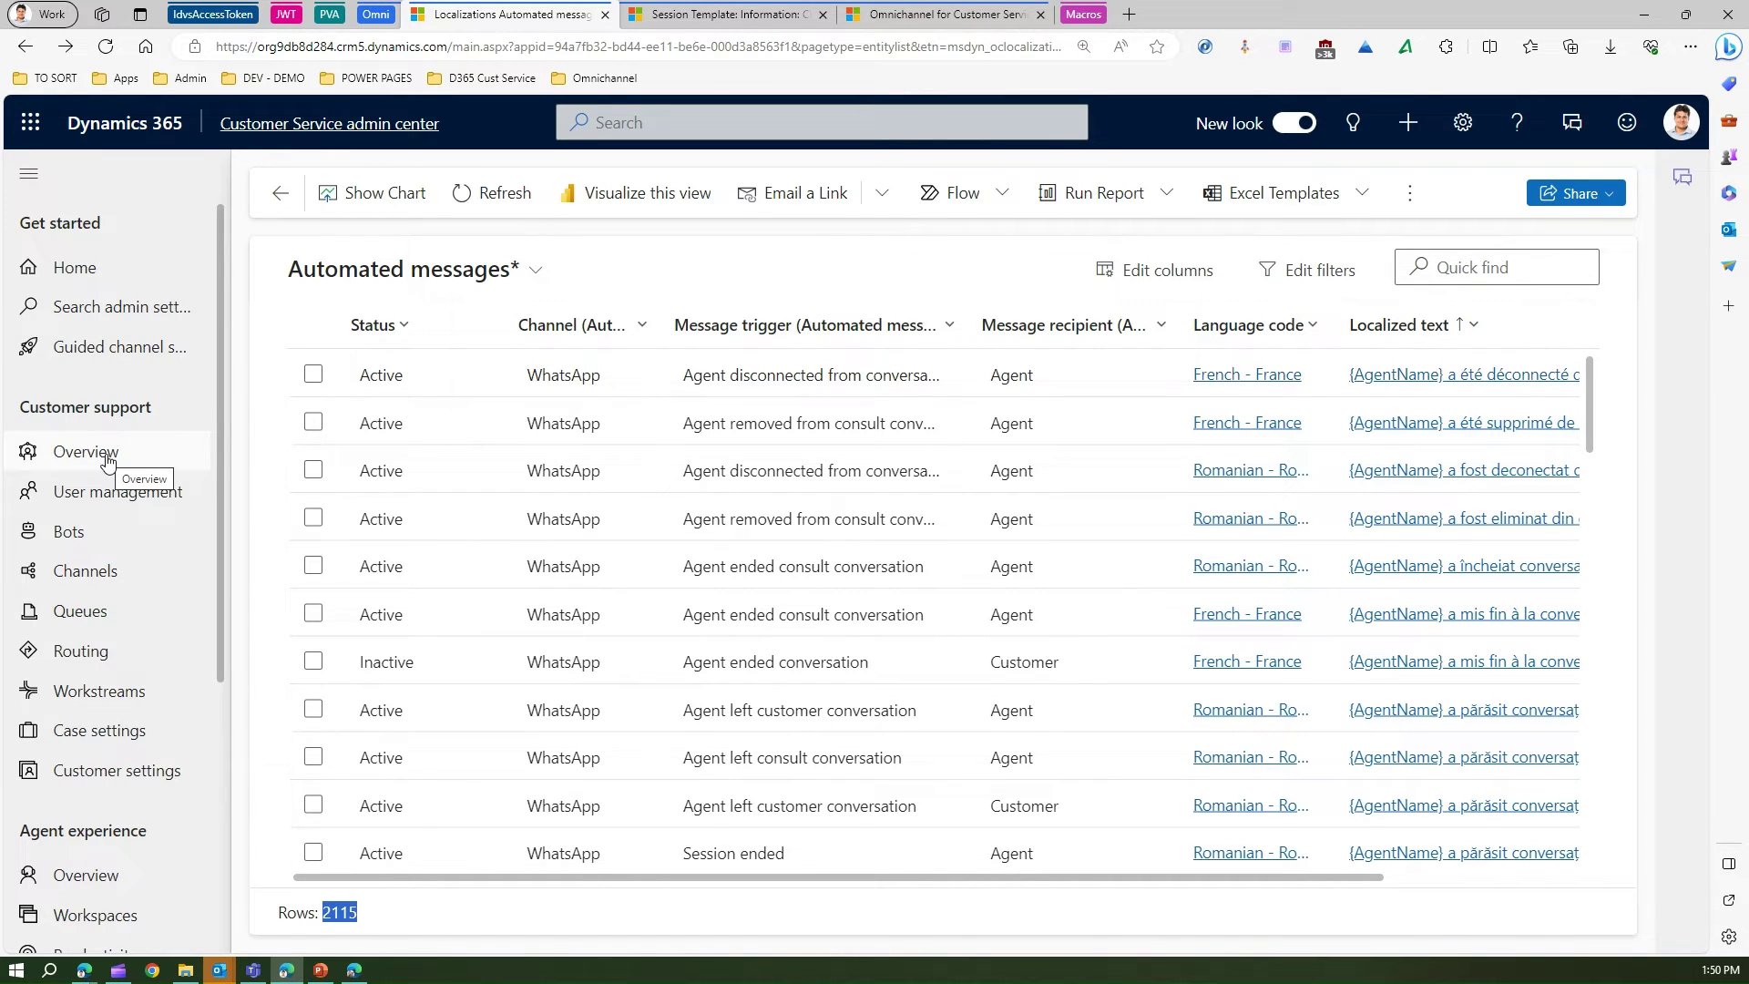
Open the Chat - Girish channel's Behaviors settings from the Channels page
click(118, 571)
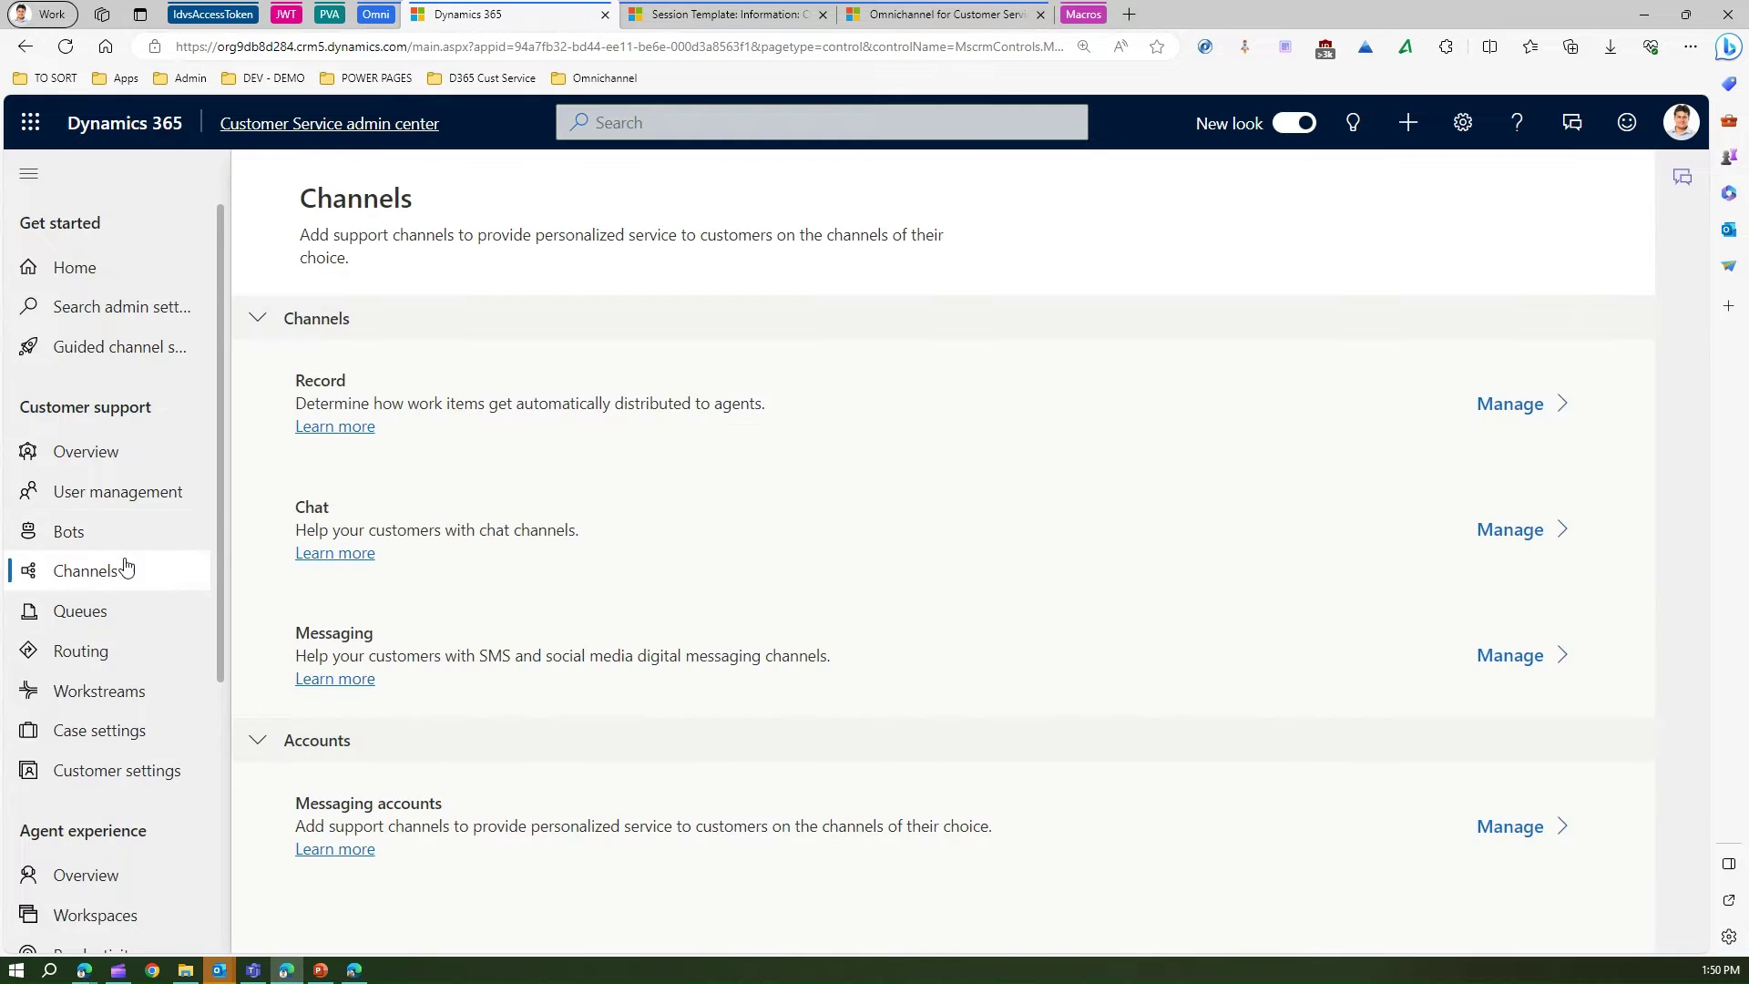
click(1542, 533)
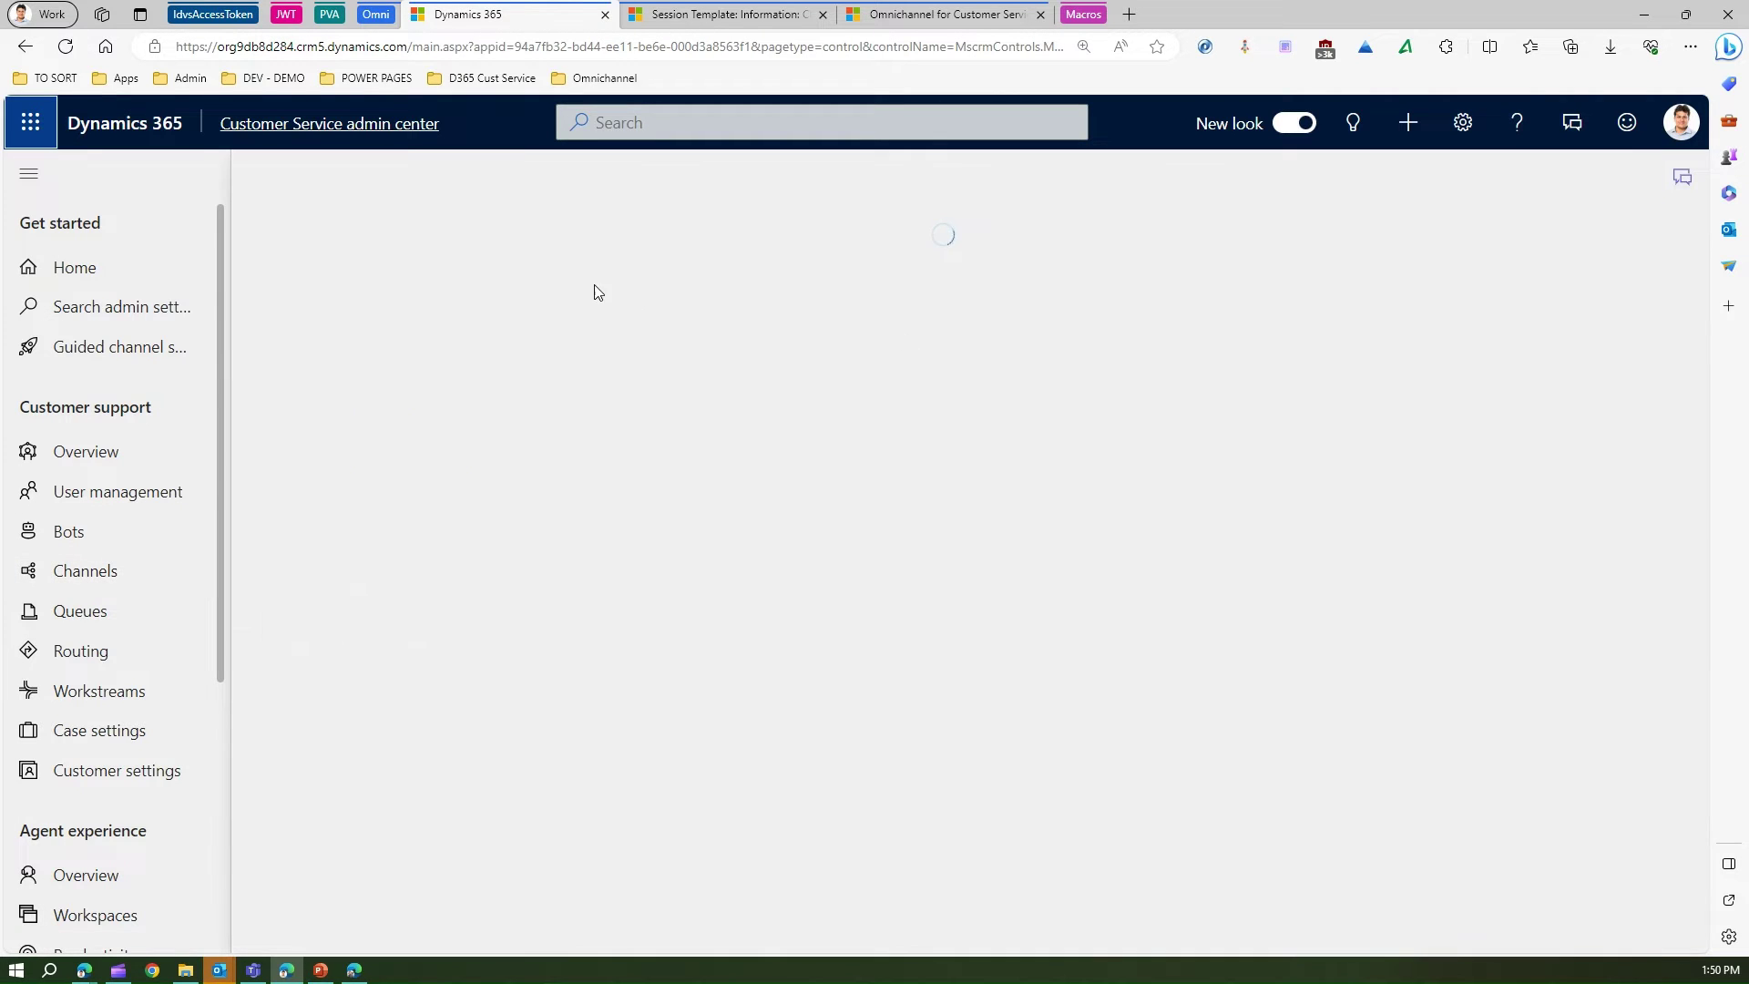
click(287, 399)
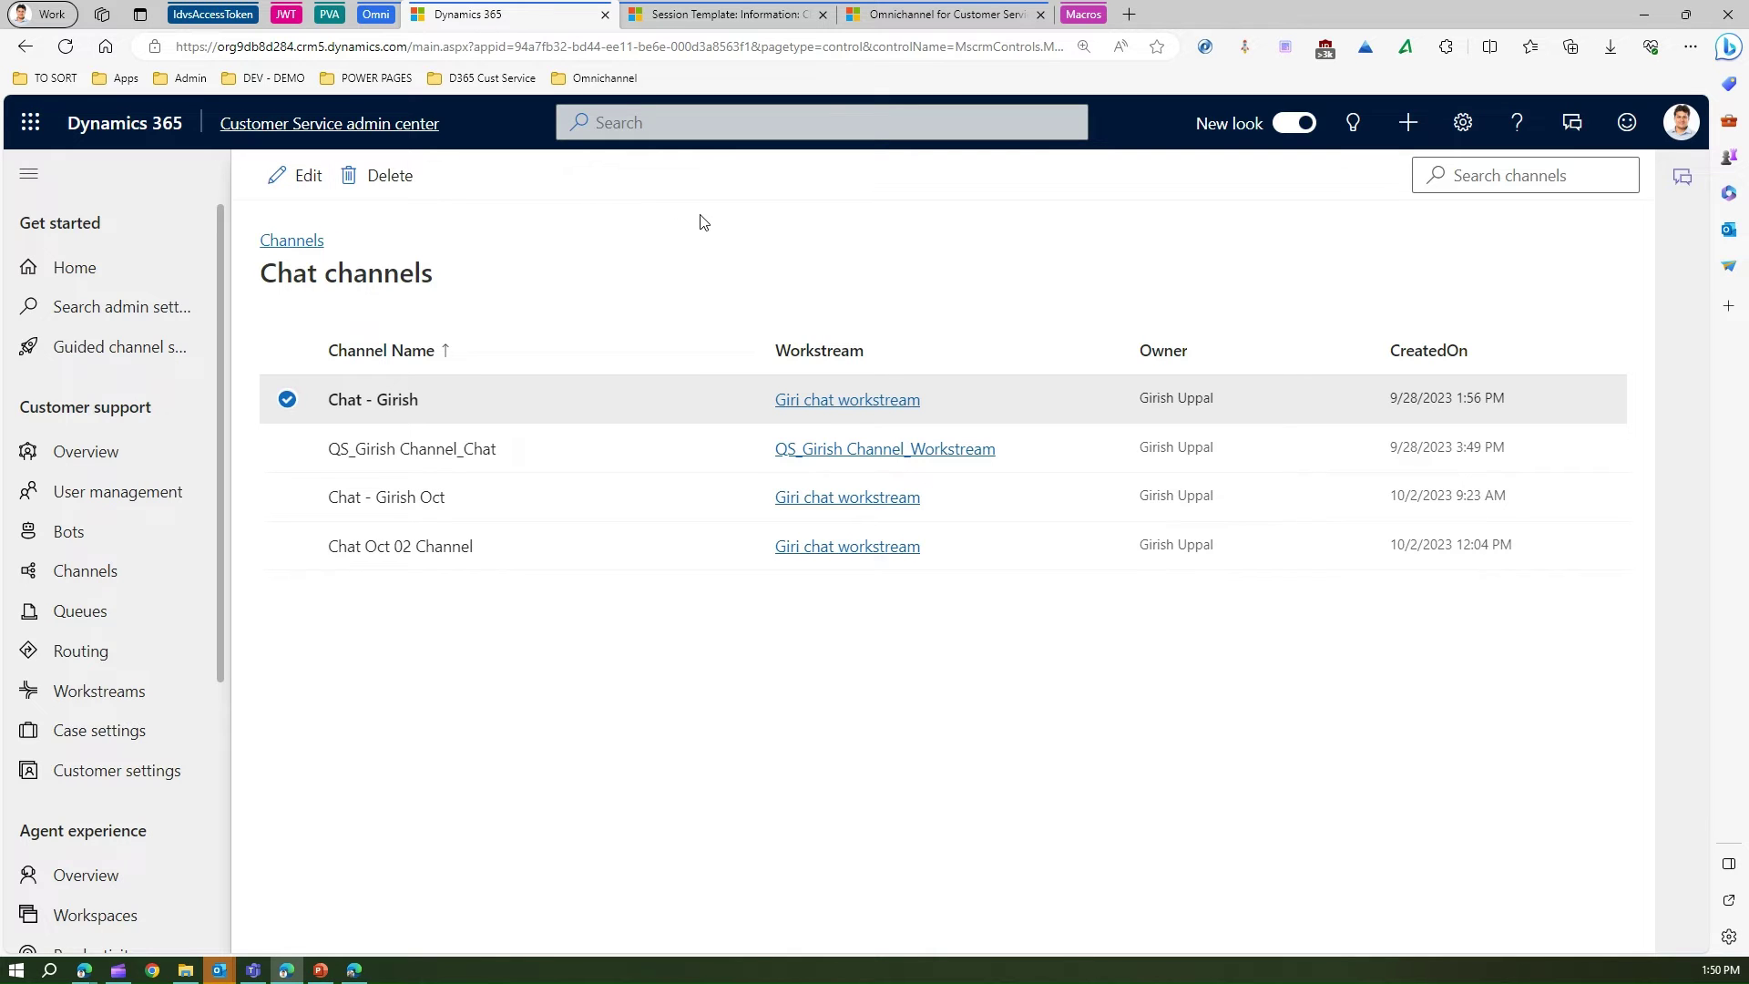
click(824, 186)
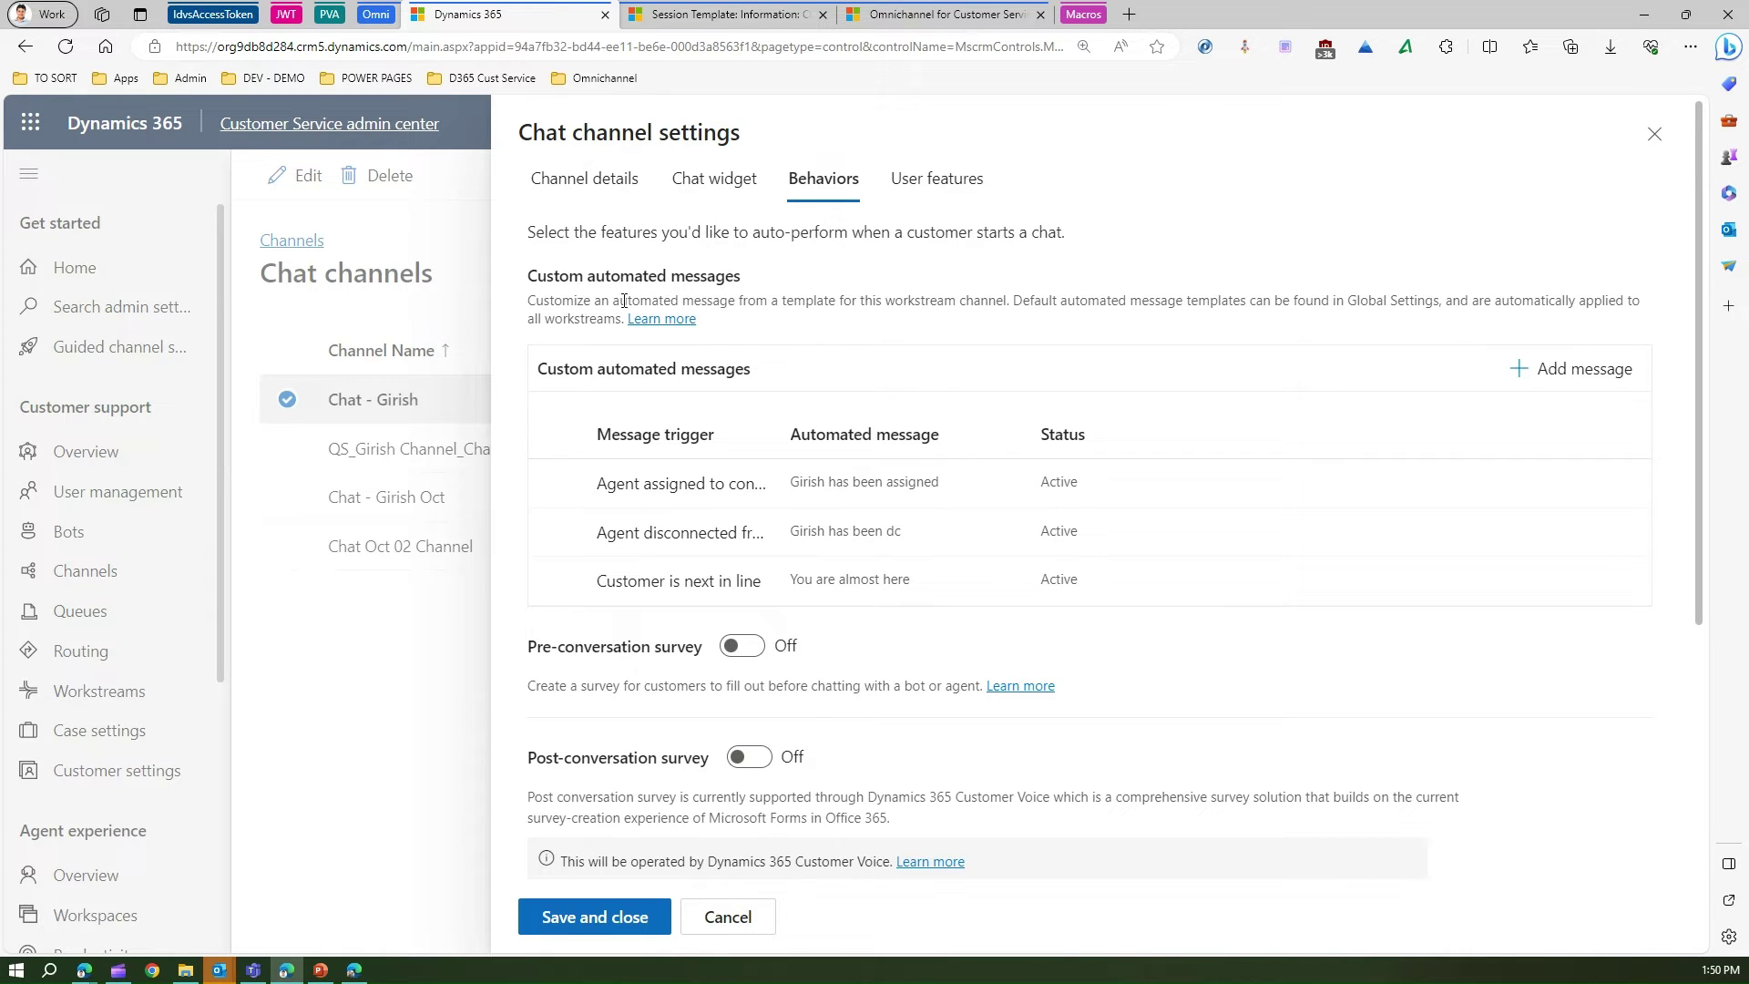
Highlight the custom automated messages description and heading on the Behaviors tab
drag(529, 303, 1321, 297)
click(1084, 296)
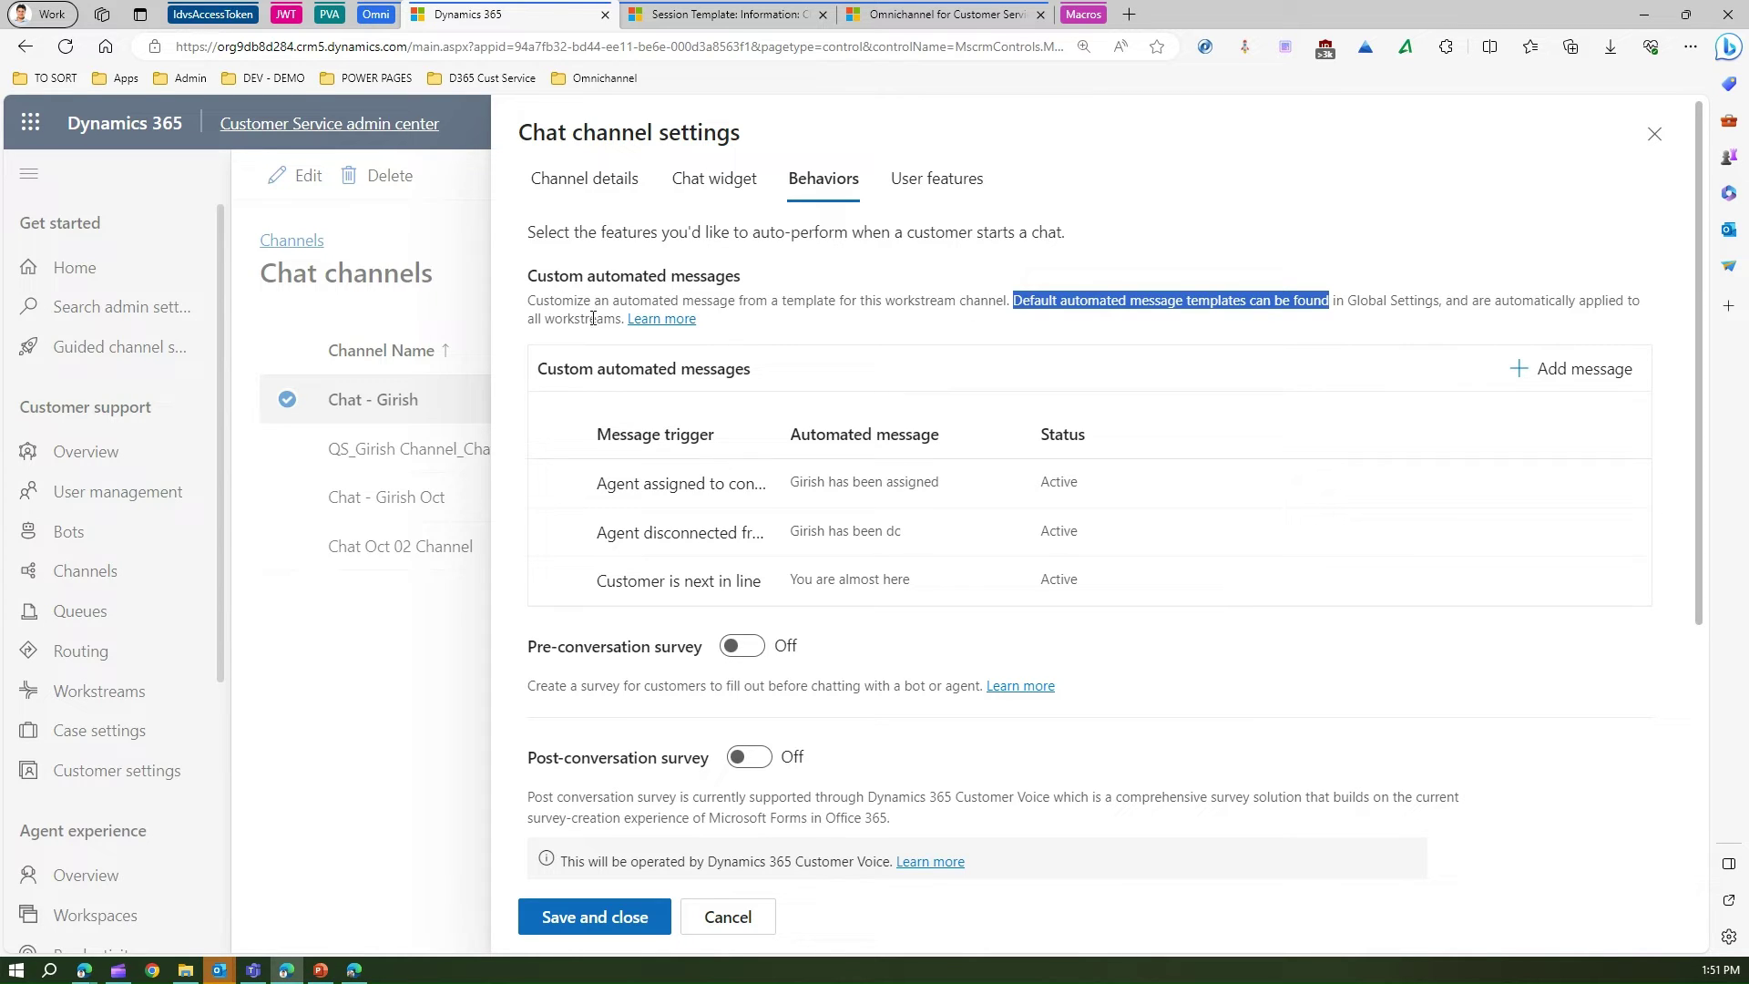
drag(593, 369, 703, 368)
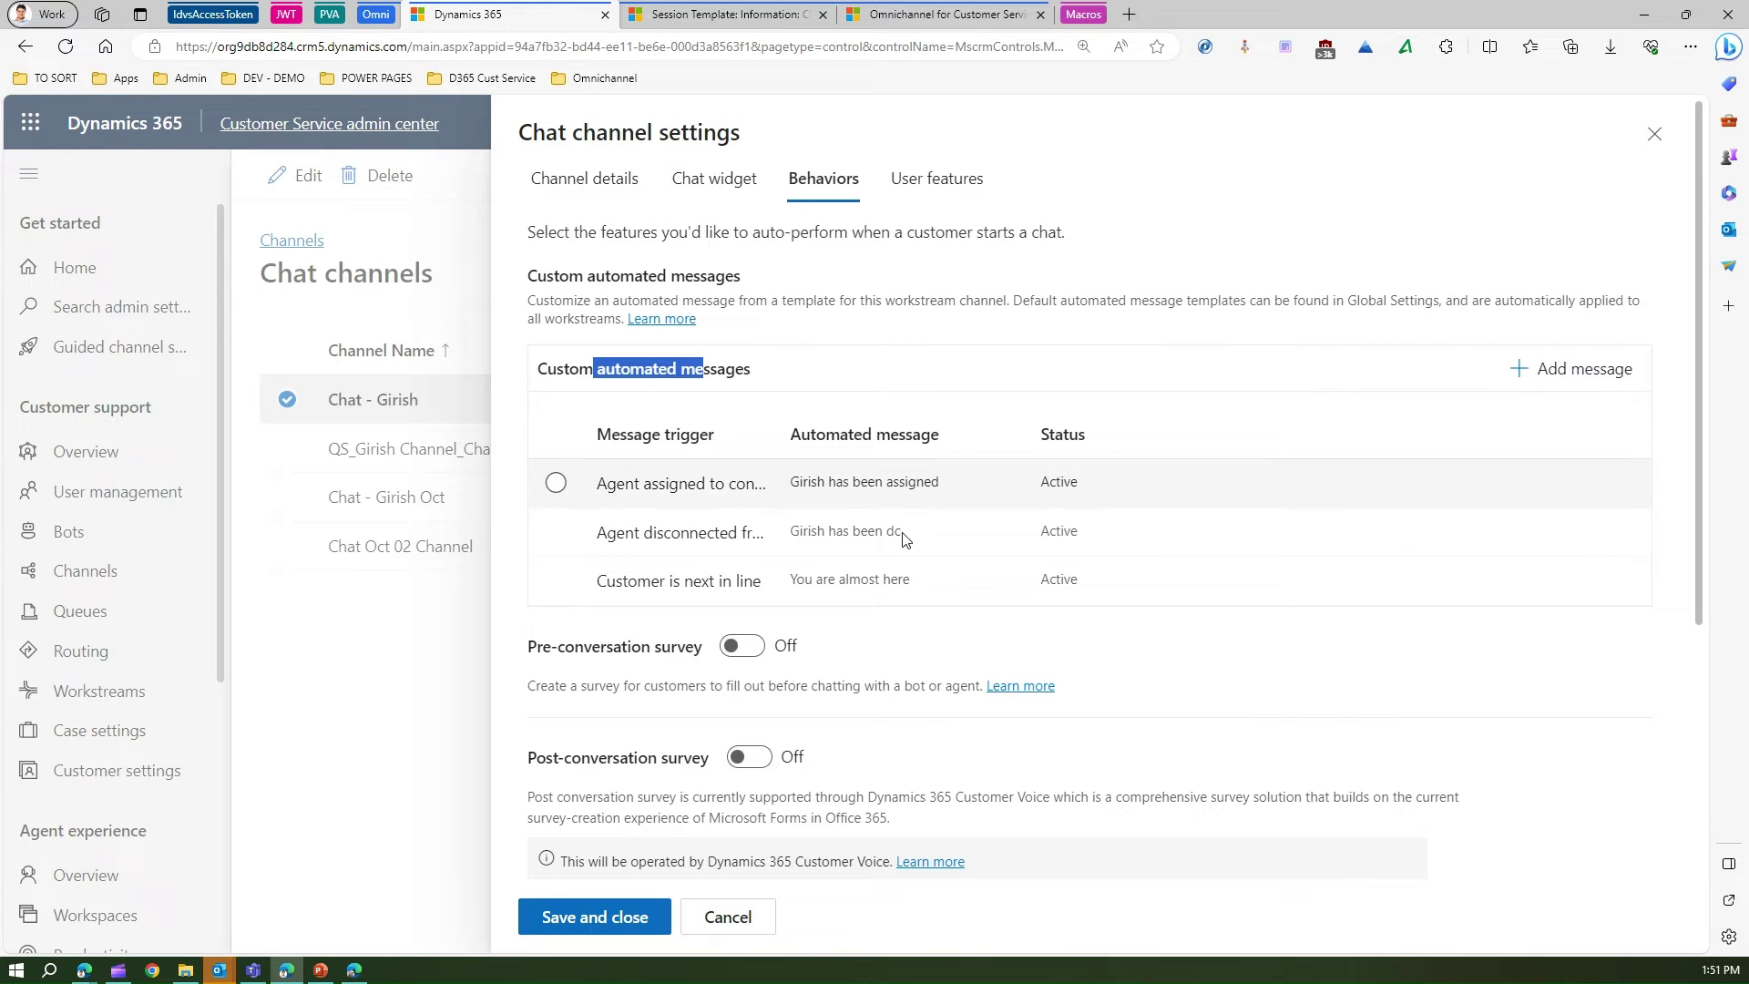
Add a Consult accepted custom message reading 'A consultation session has been accepted...'
click(1584, 369)
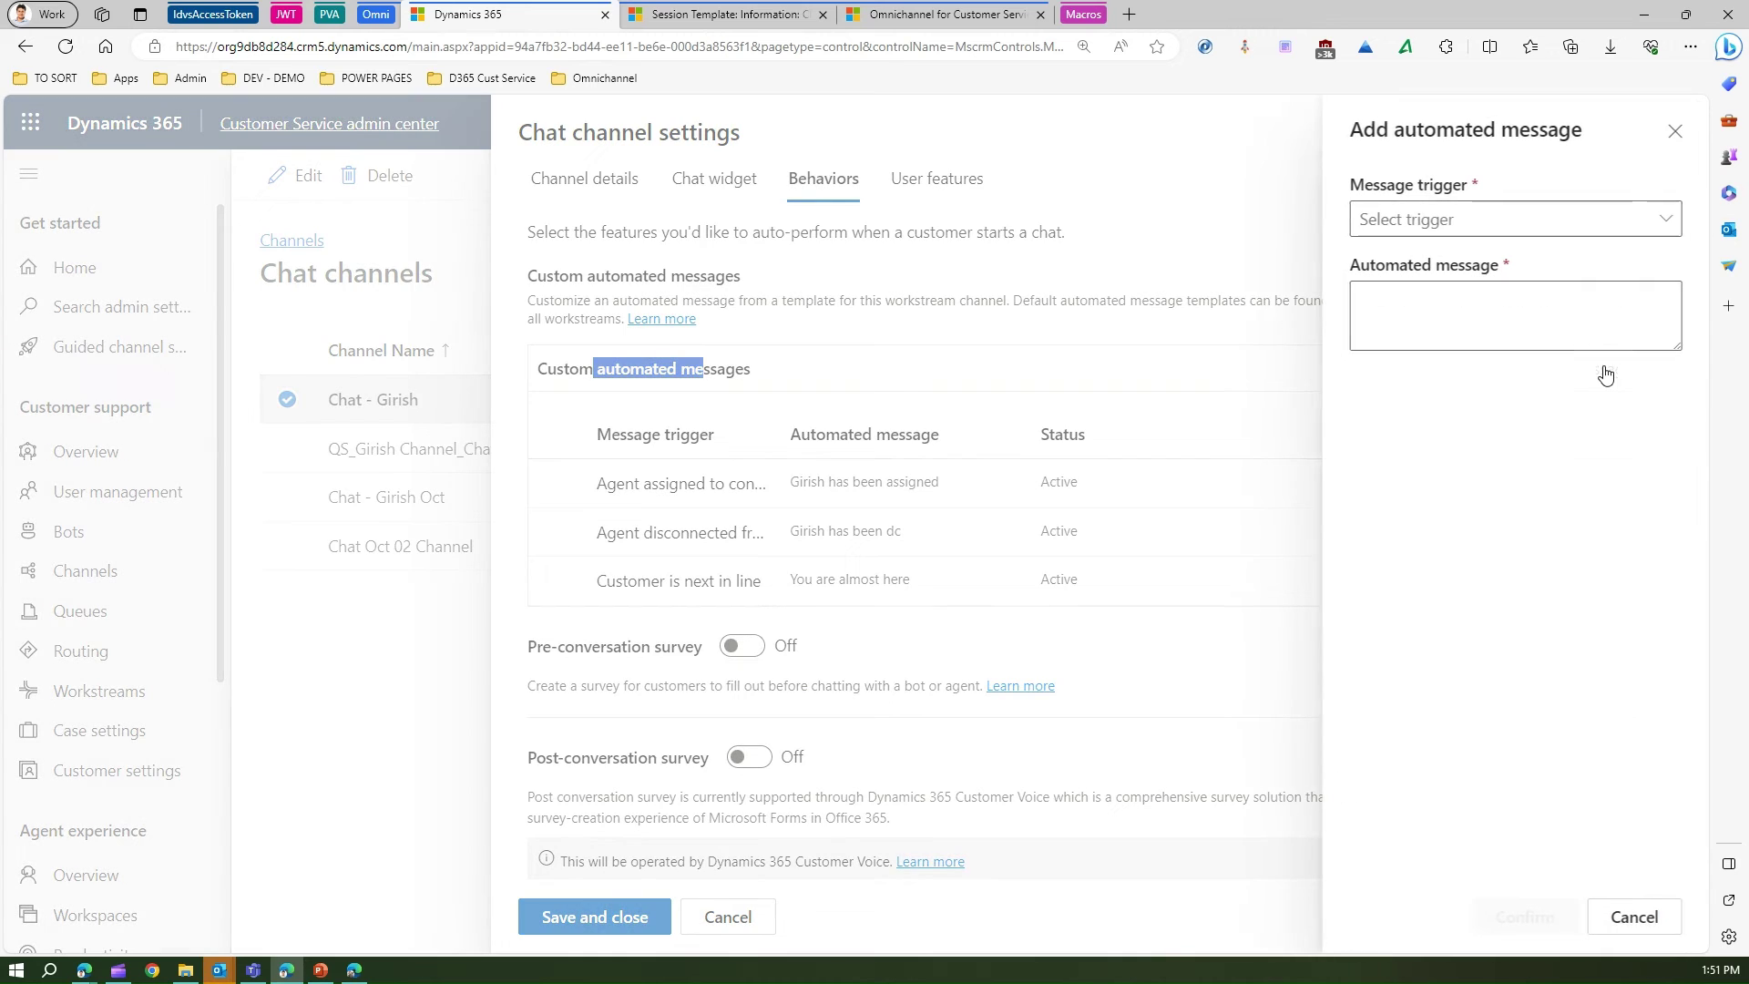
click(1667, 219)
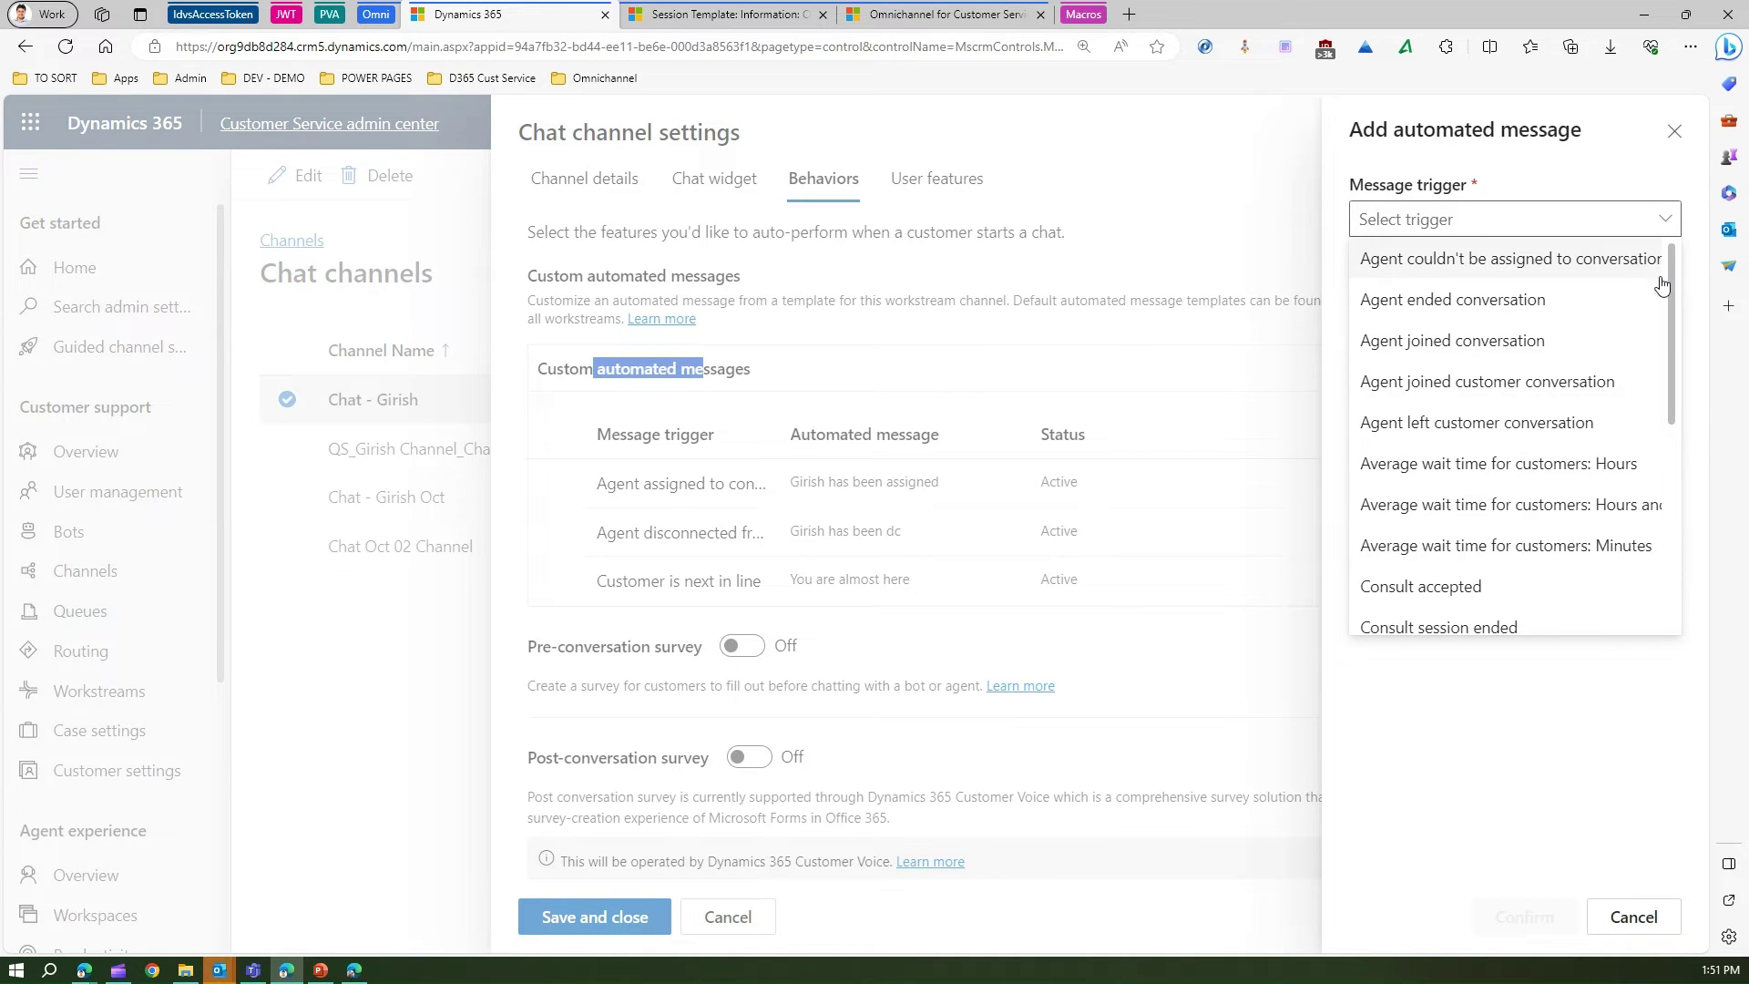
scroll(1667, 288, down, 1)
click(1492, 544)
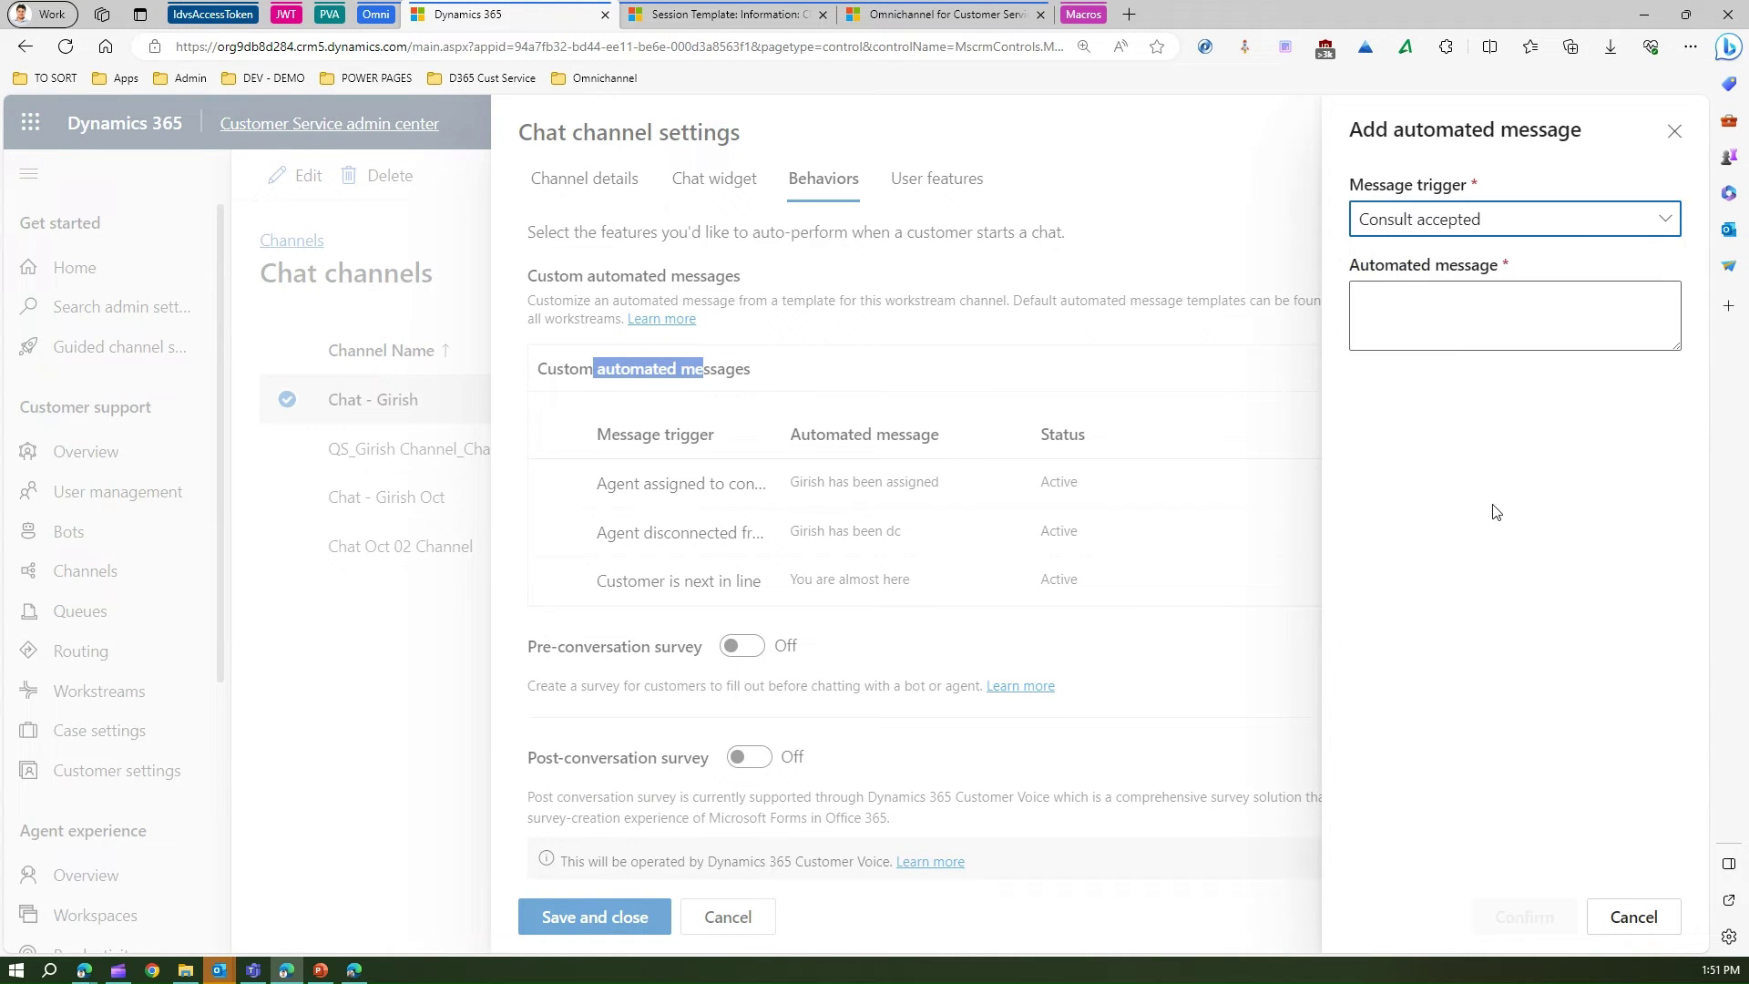
click(1477, 319)
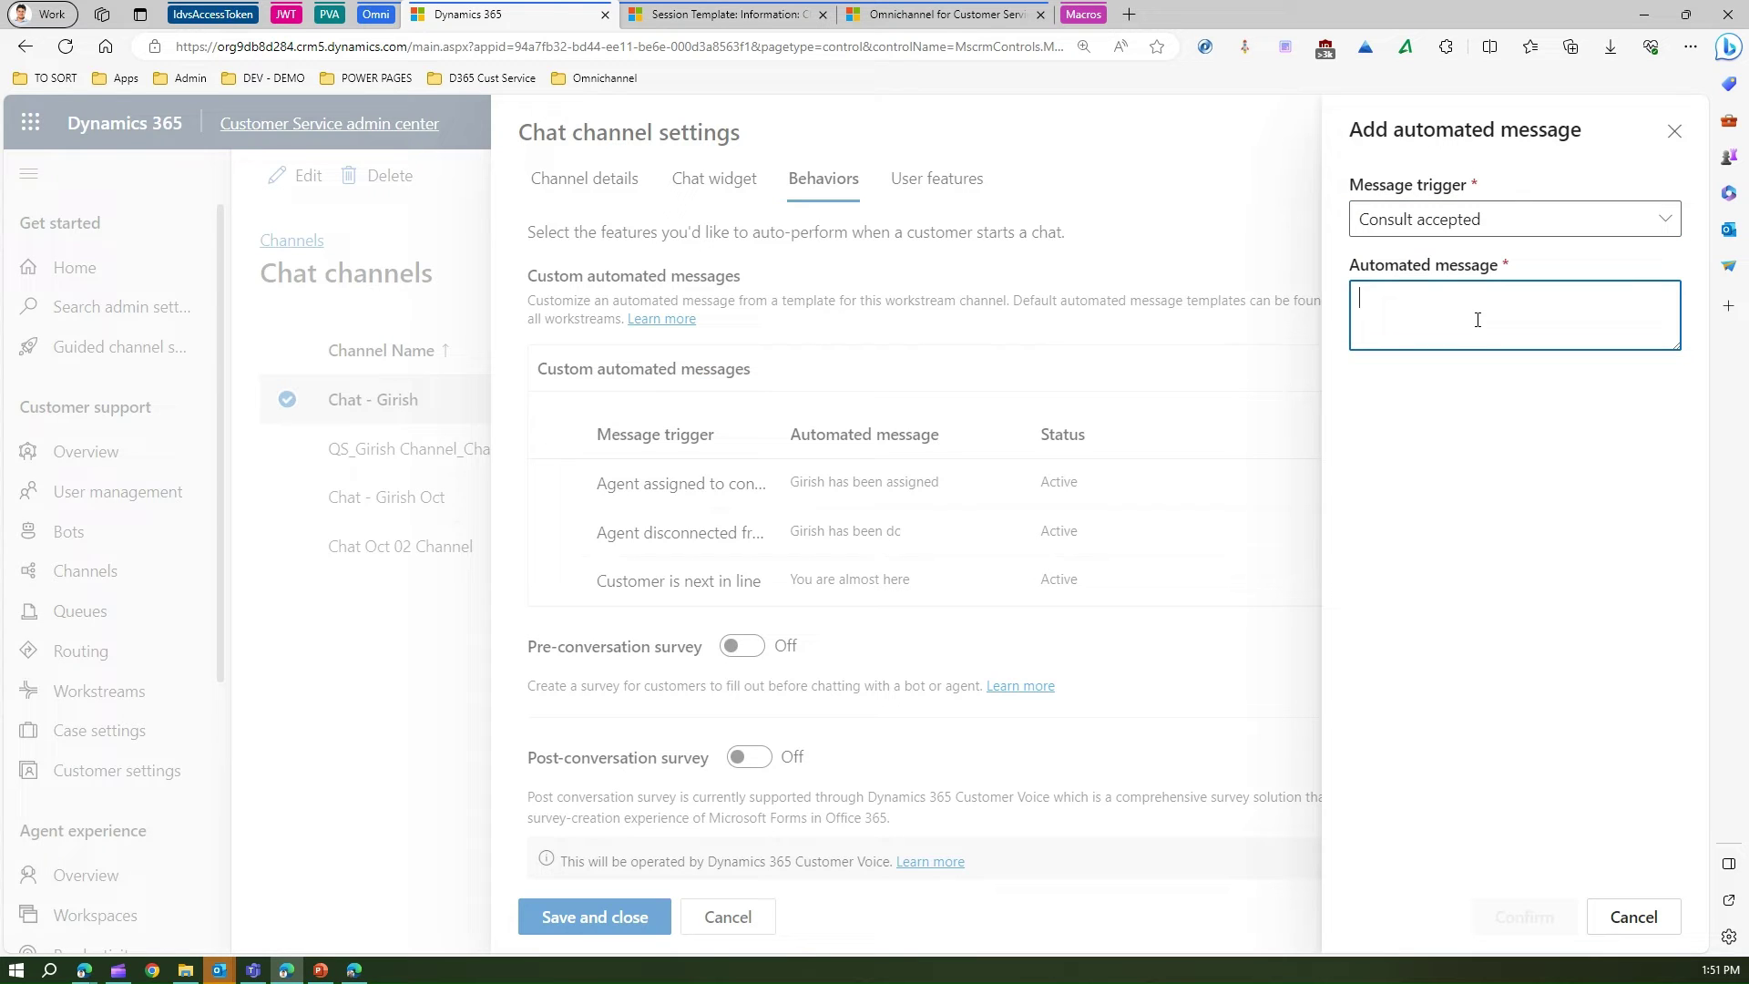
text(A consu)
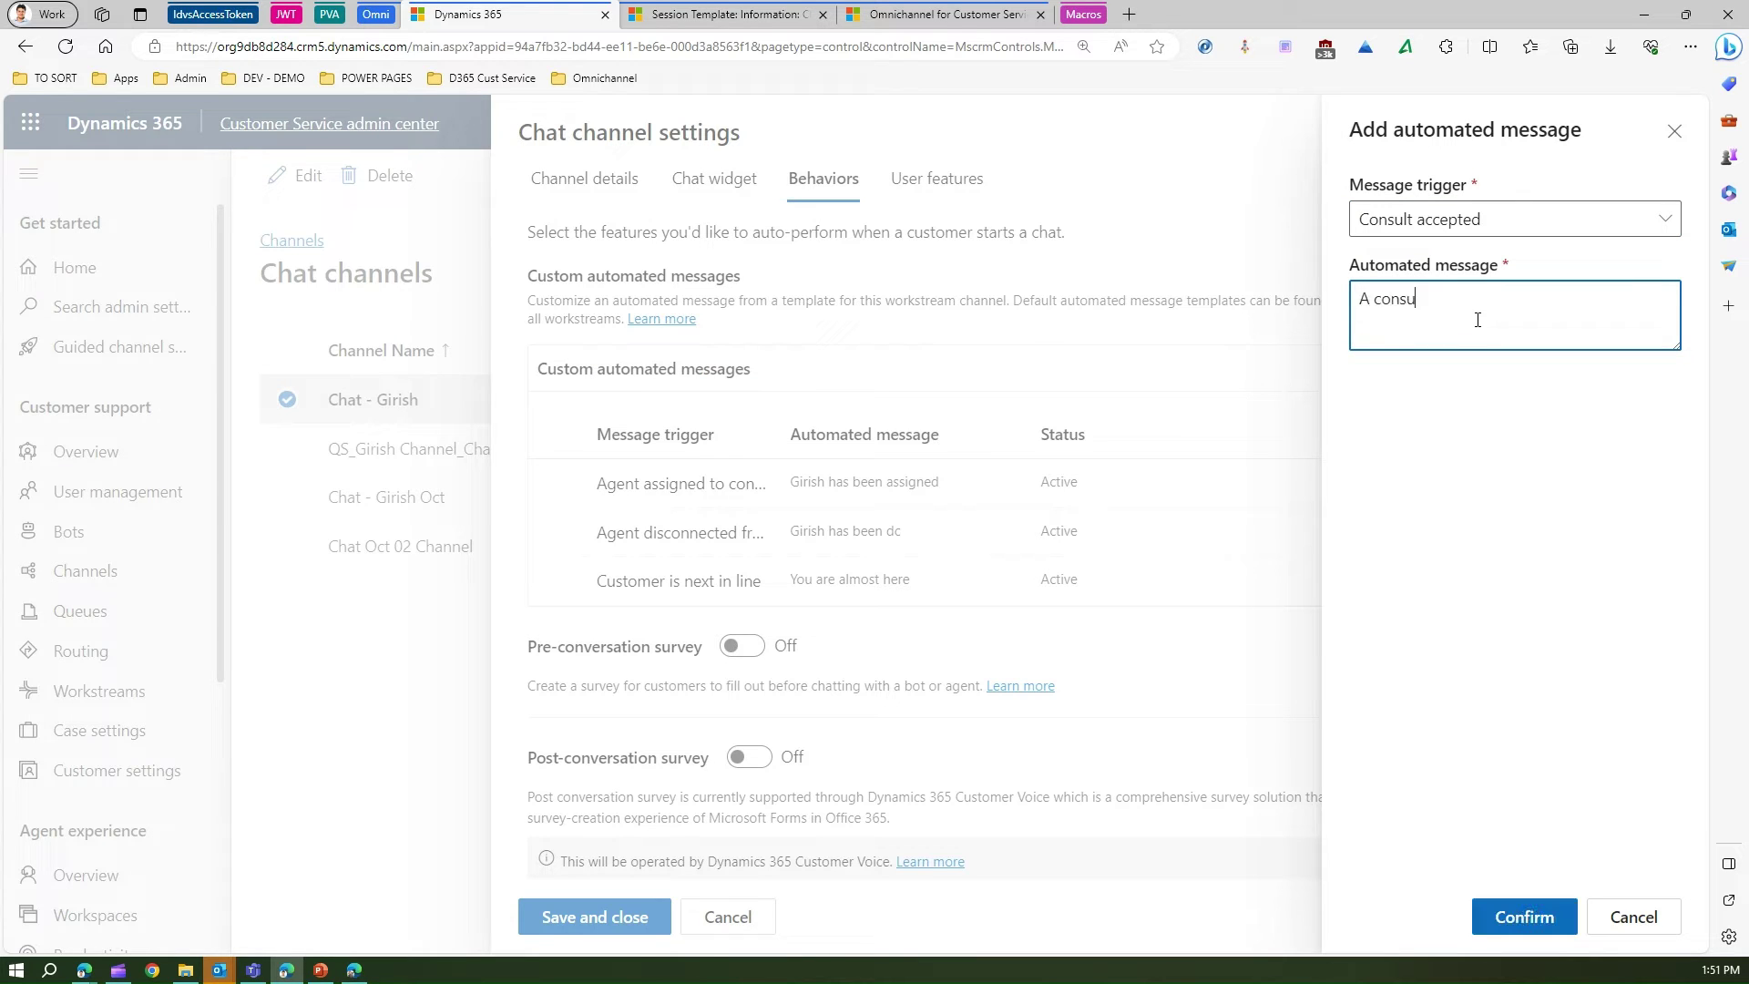
text(ltation session has been acce)
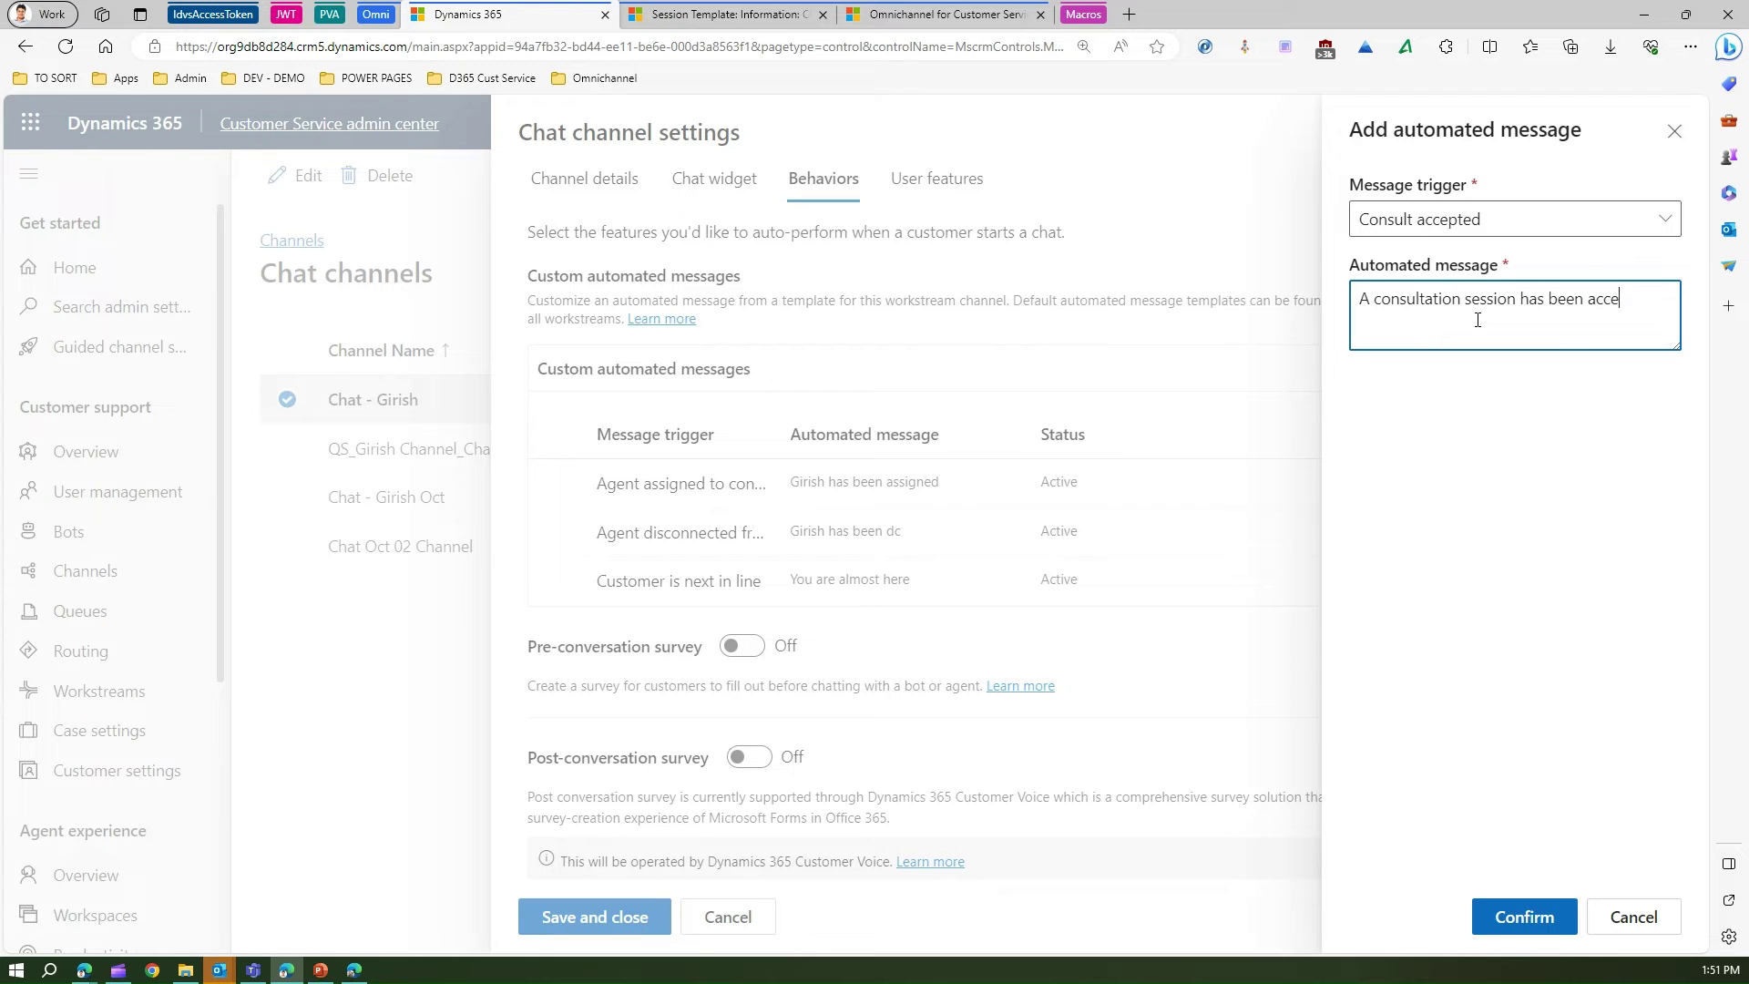
text(pted. Please wait.)
click(1548, 927)
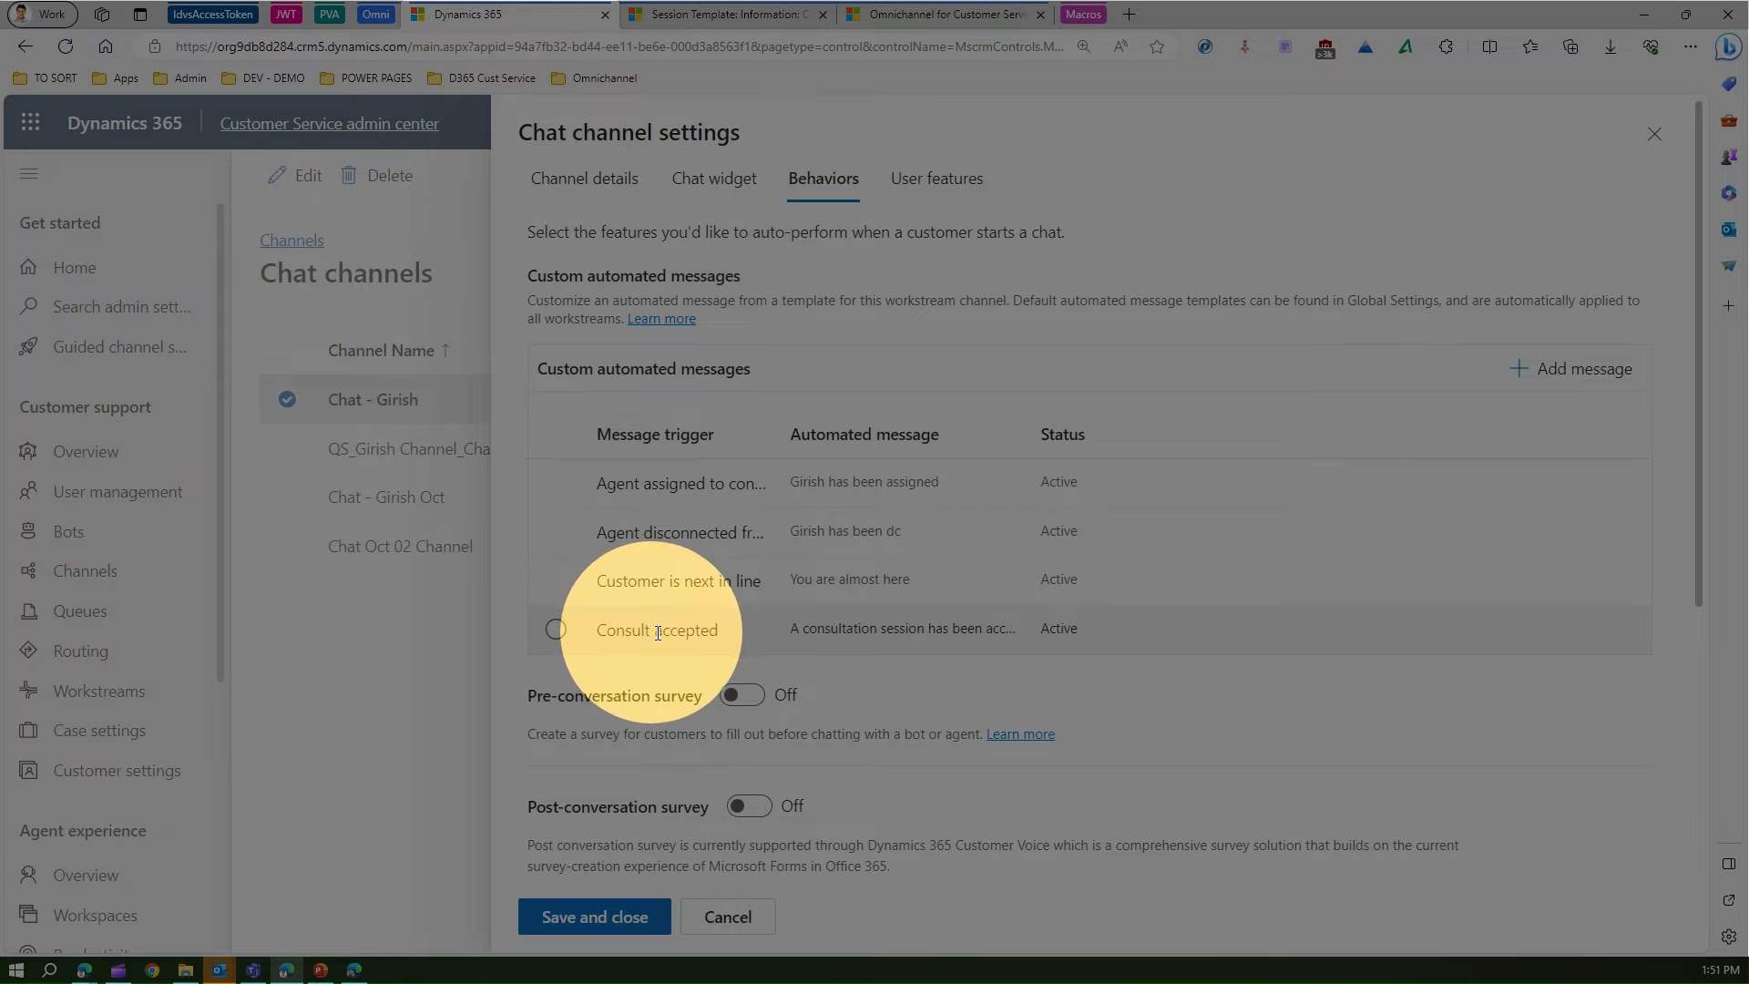
Review the Consult accepted message without changes, then delete 'Customer is next in line'
click(554, 629)
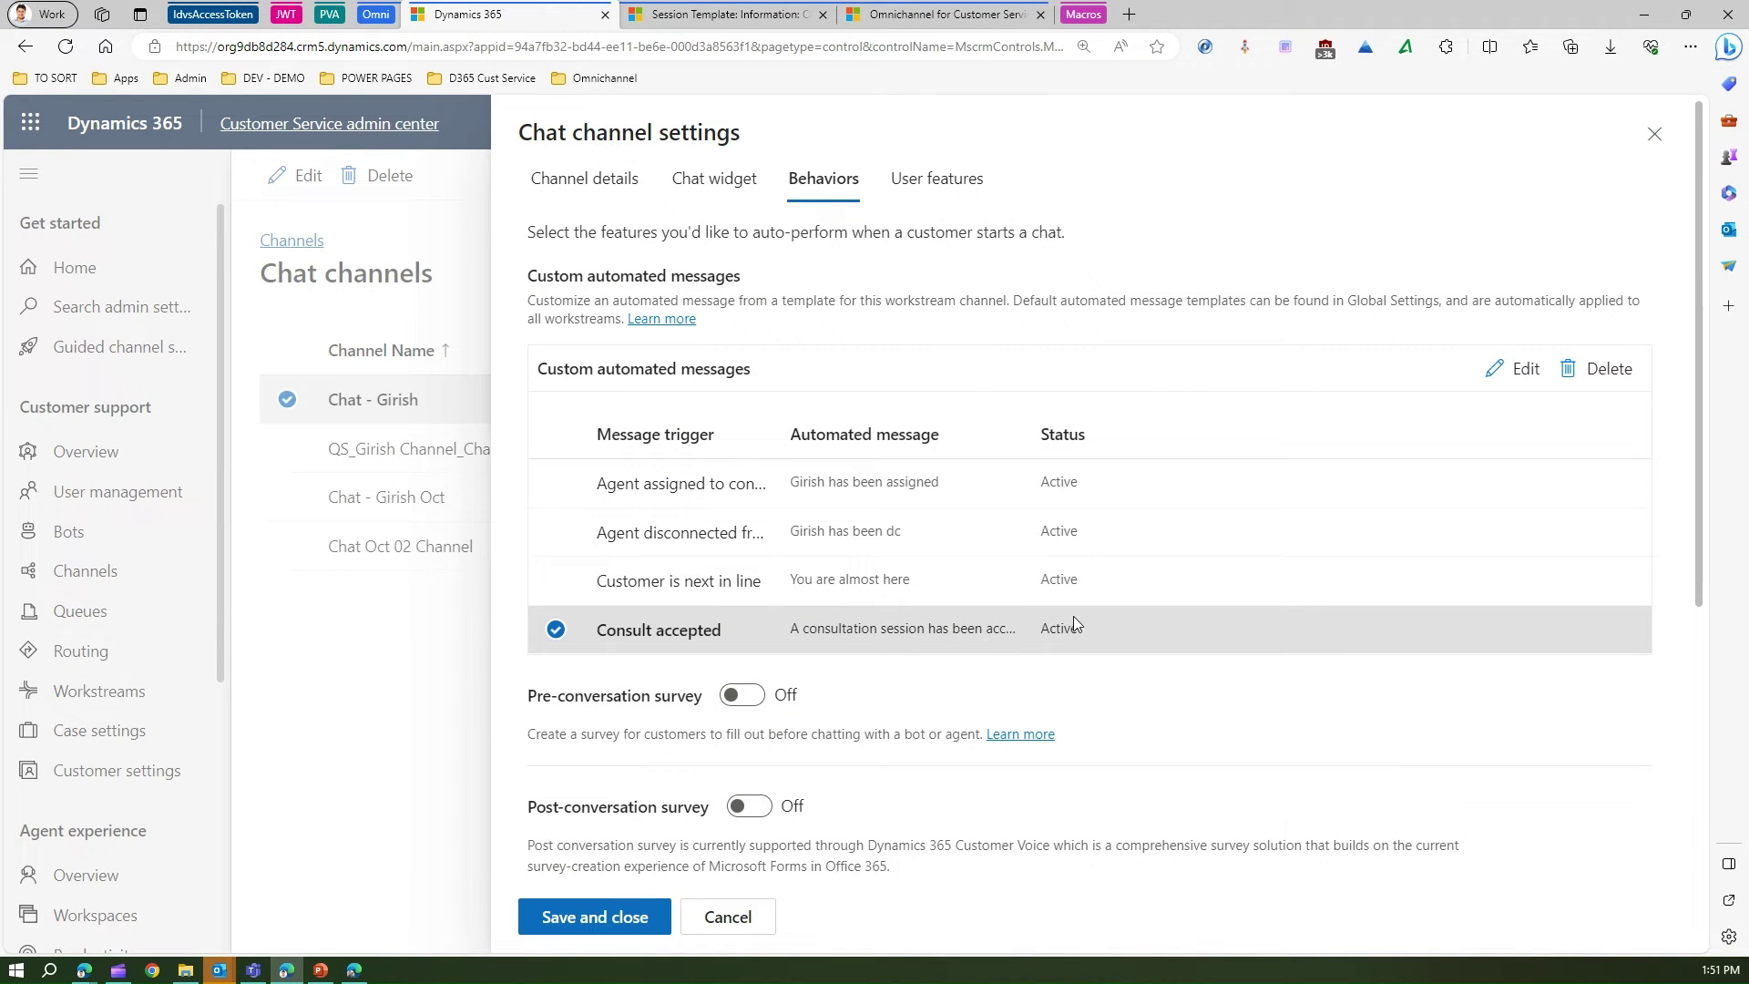
click(1508, 369)
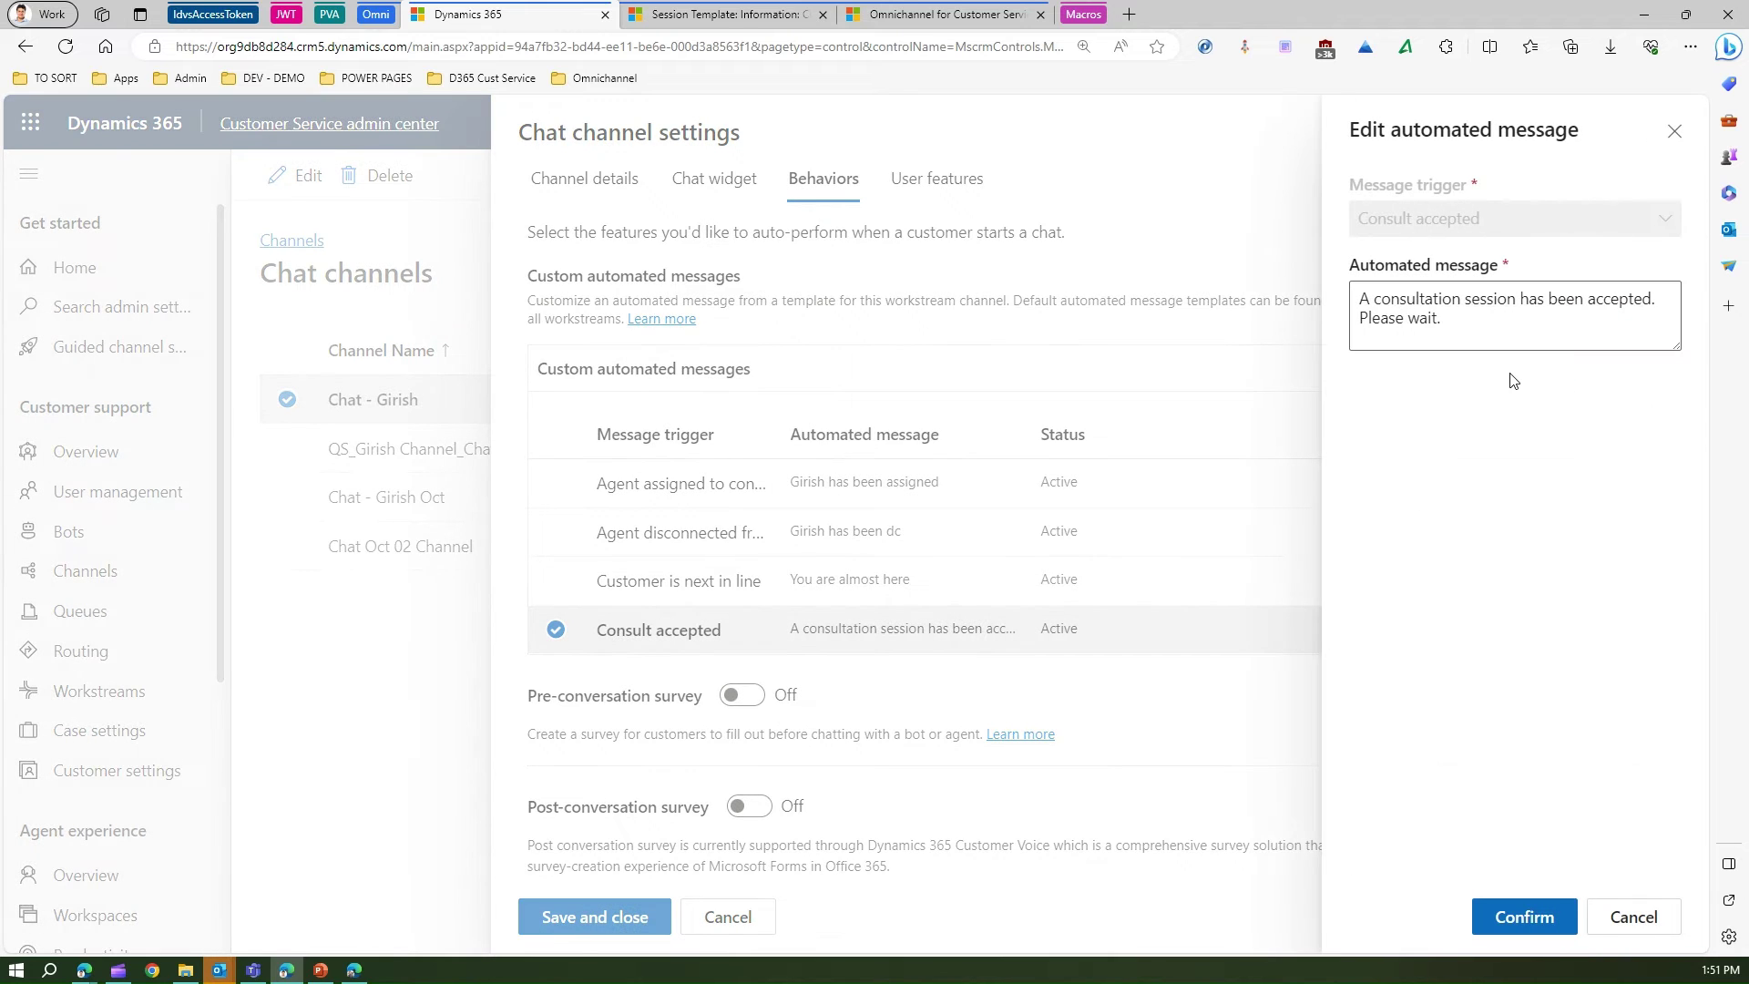
click(1488, 307)
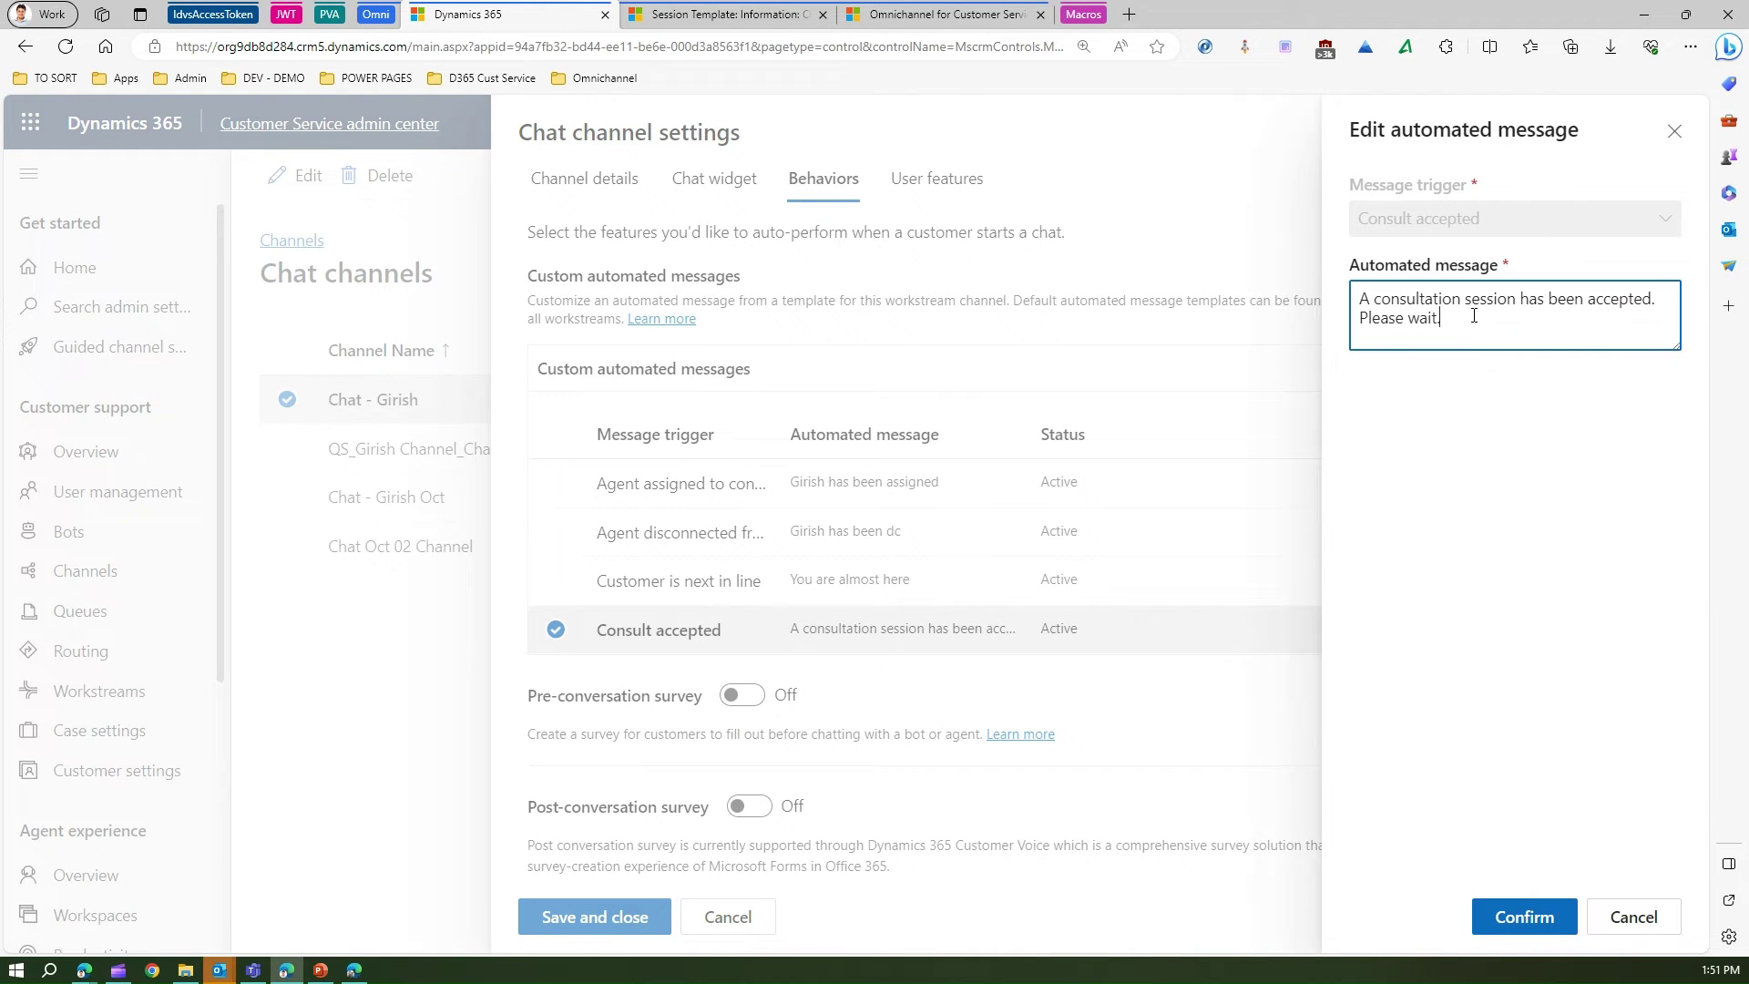
key(ctrl+a)
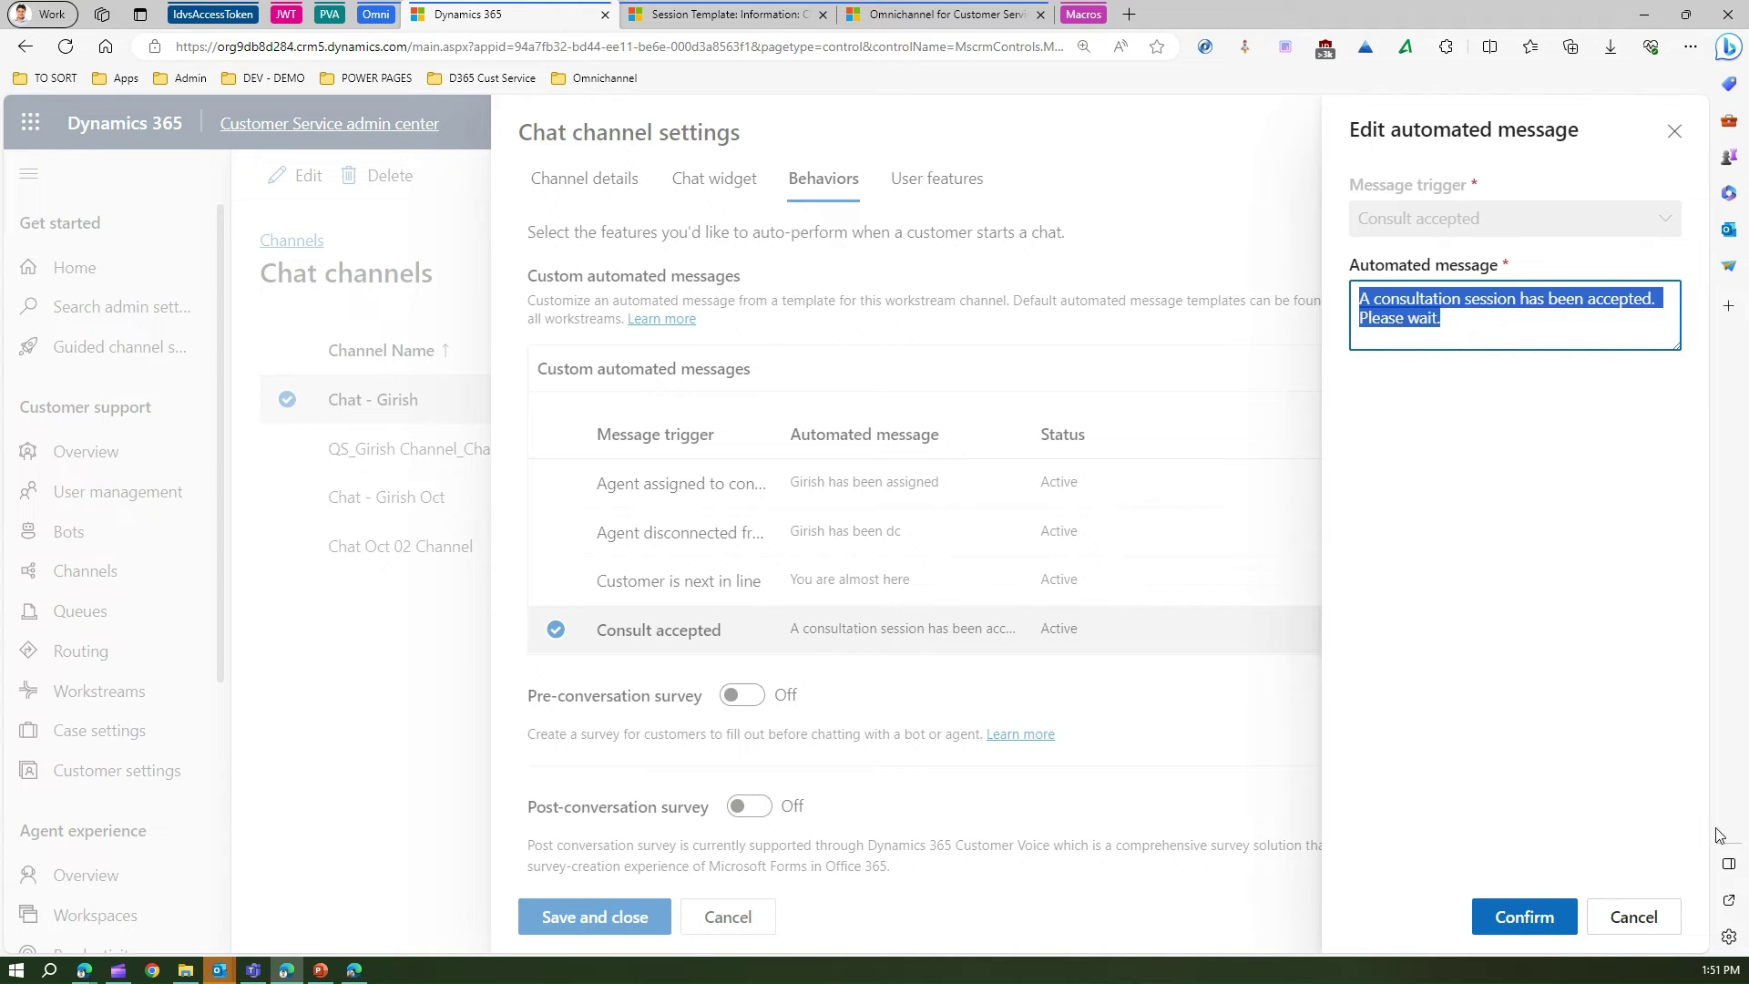
click(1653, 920)
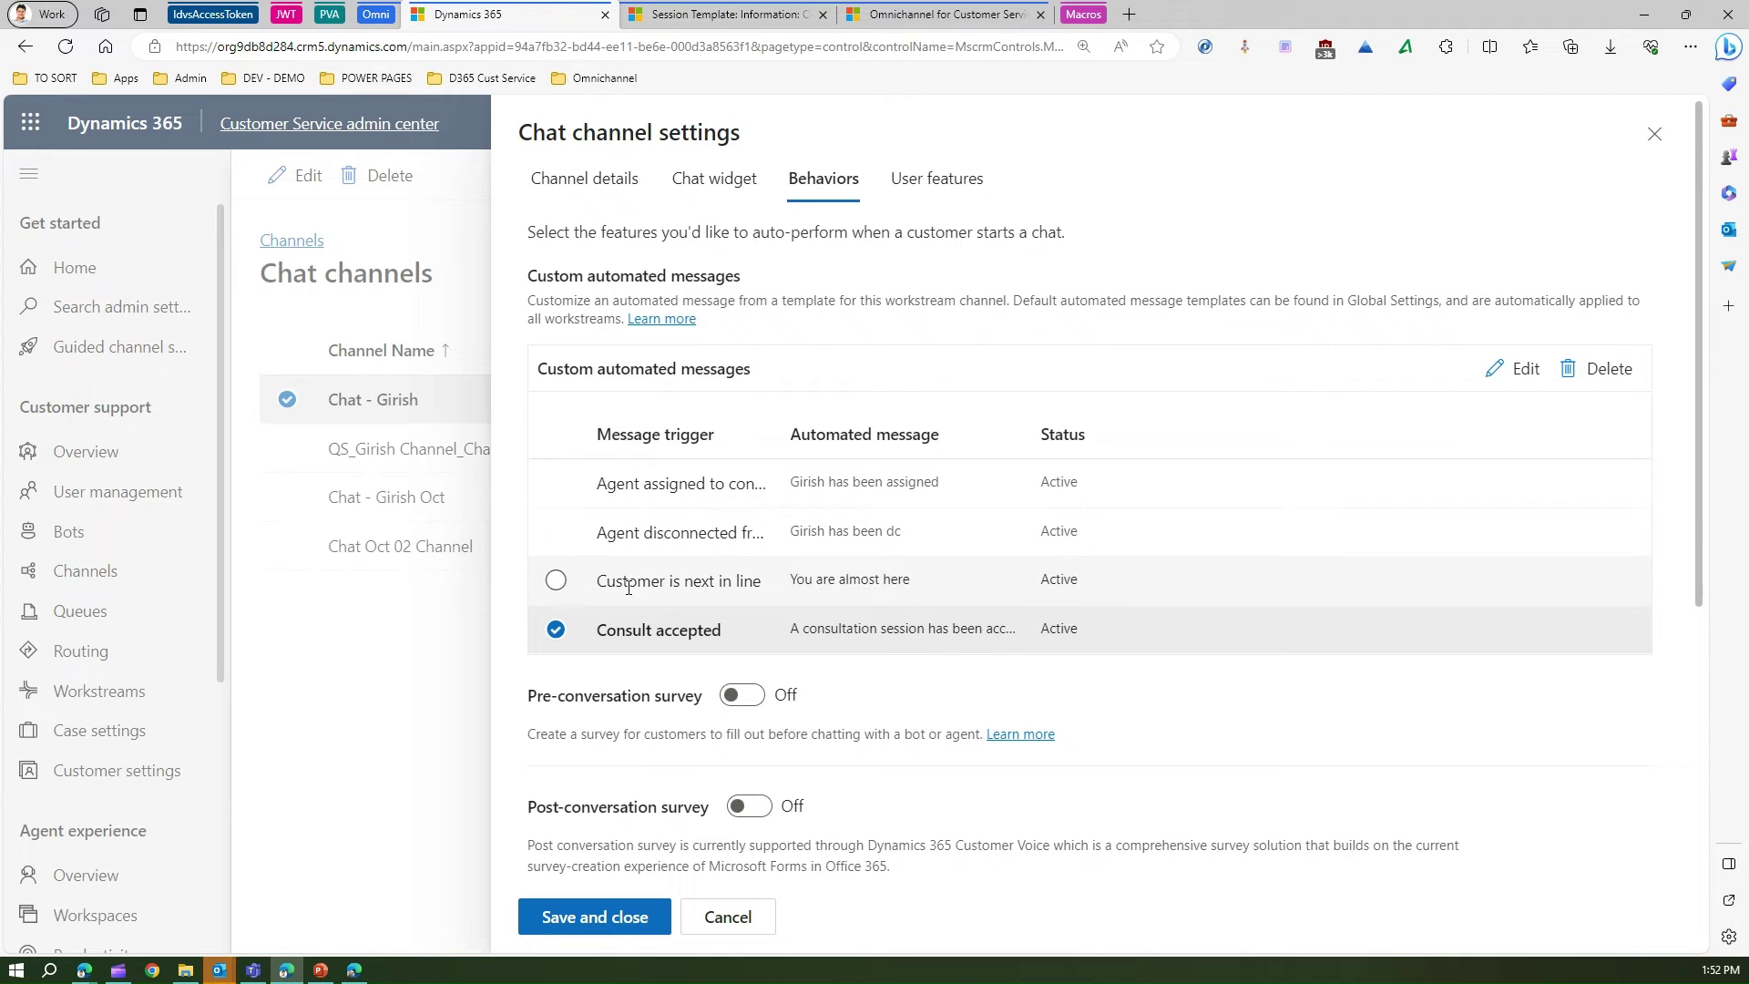
click(554, 579)
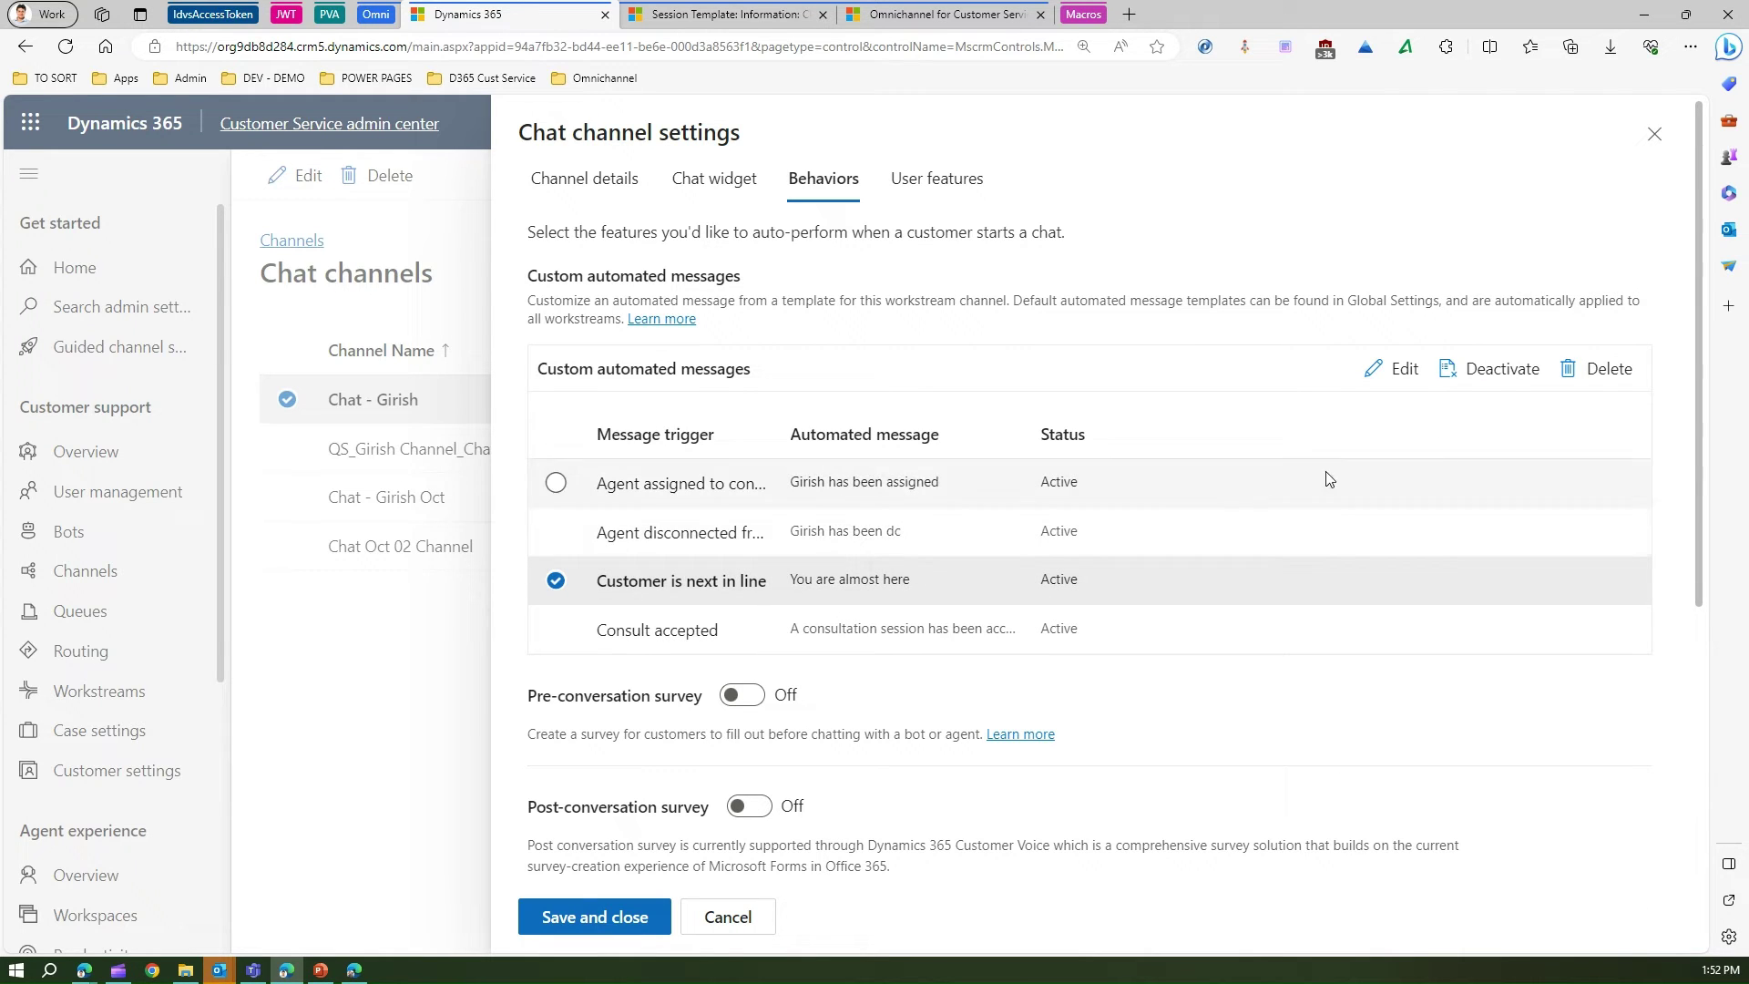
click(1593, 368)
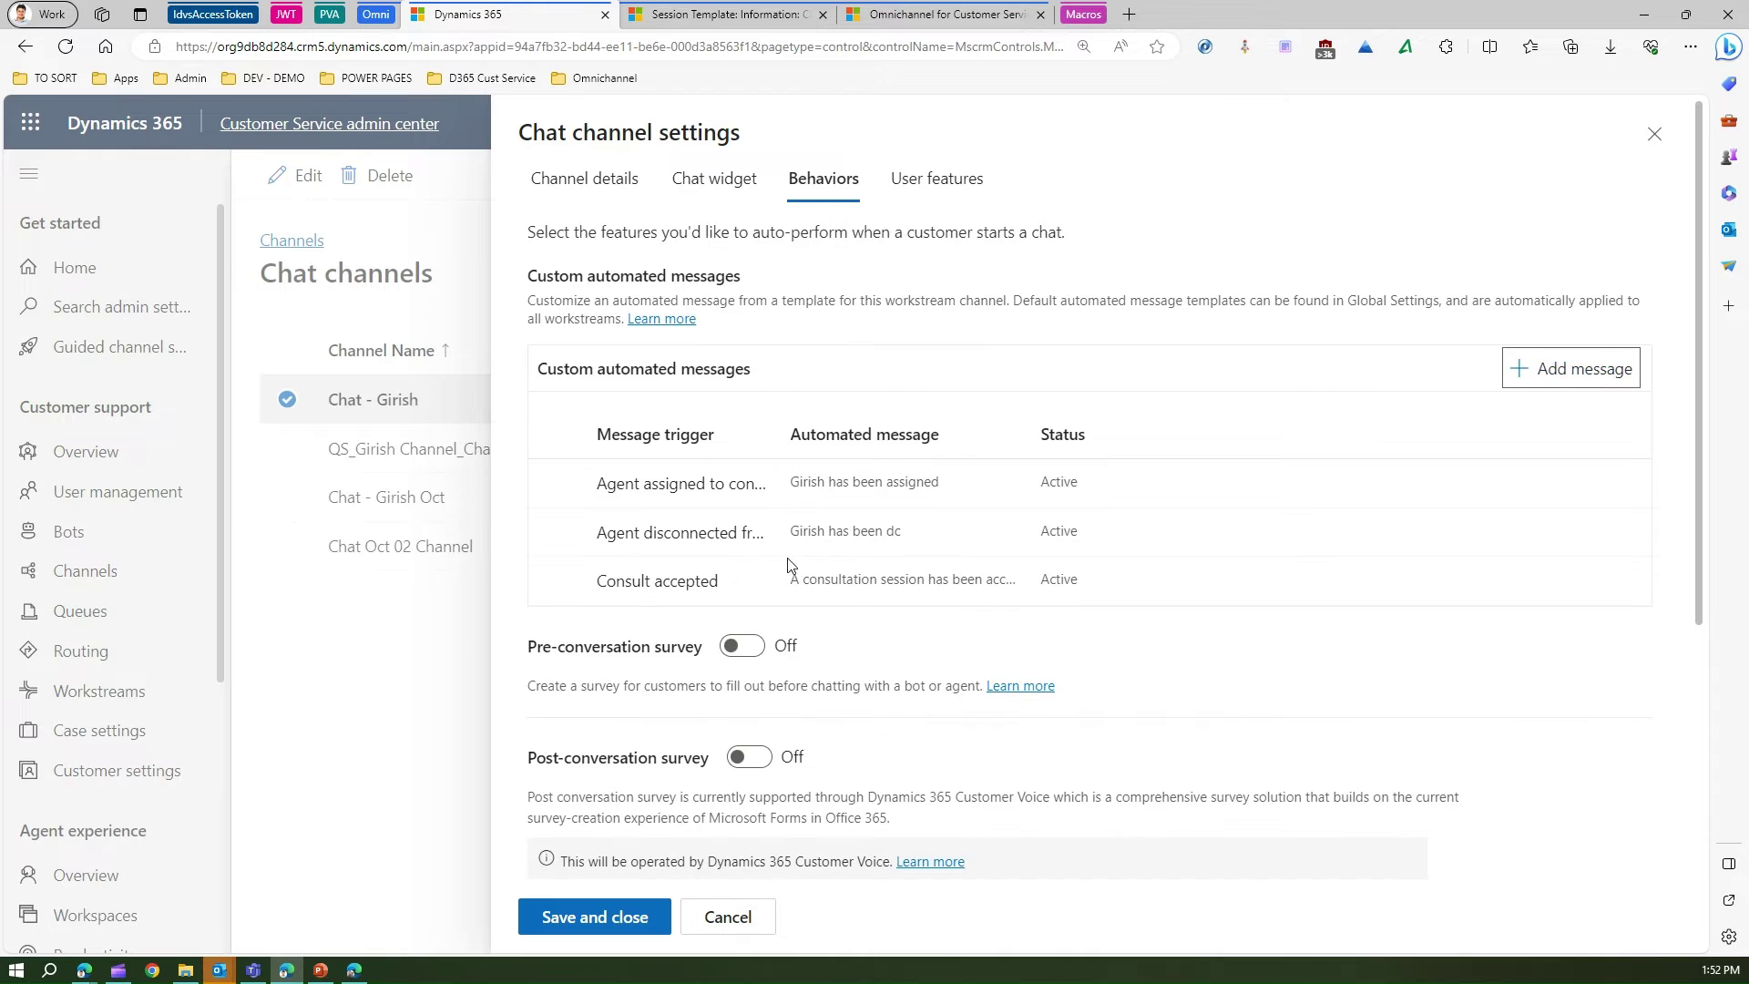
Reopen the Consult accepted message in the editor and close it unchanged
click(556, 579)
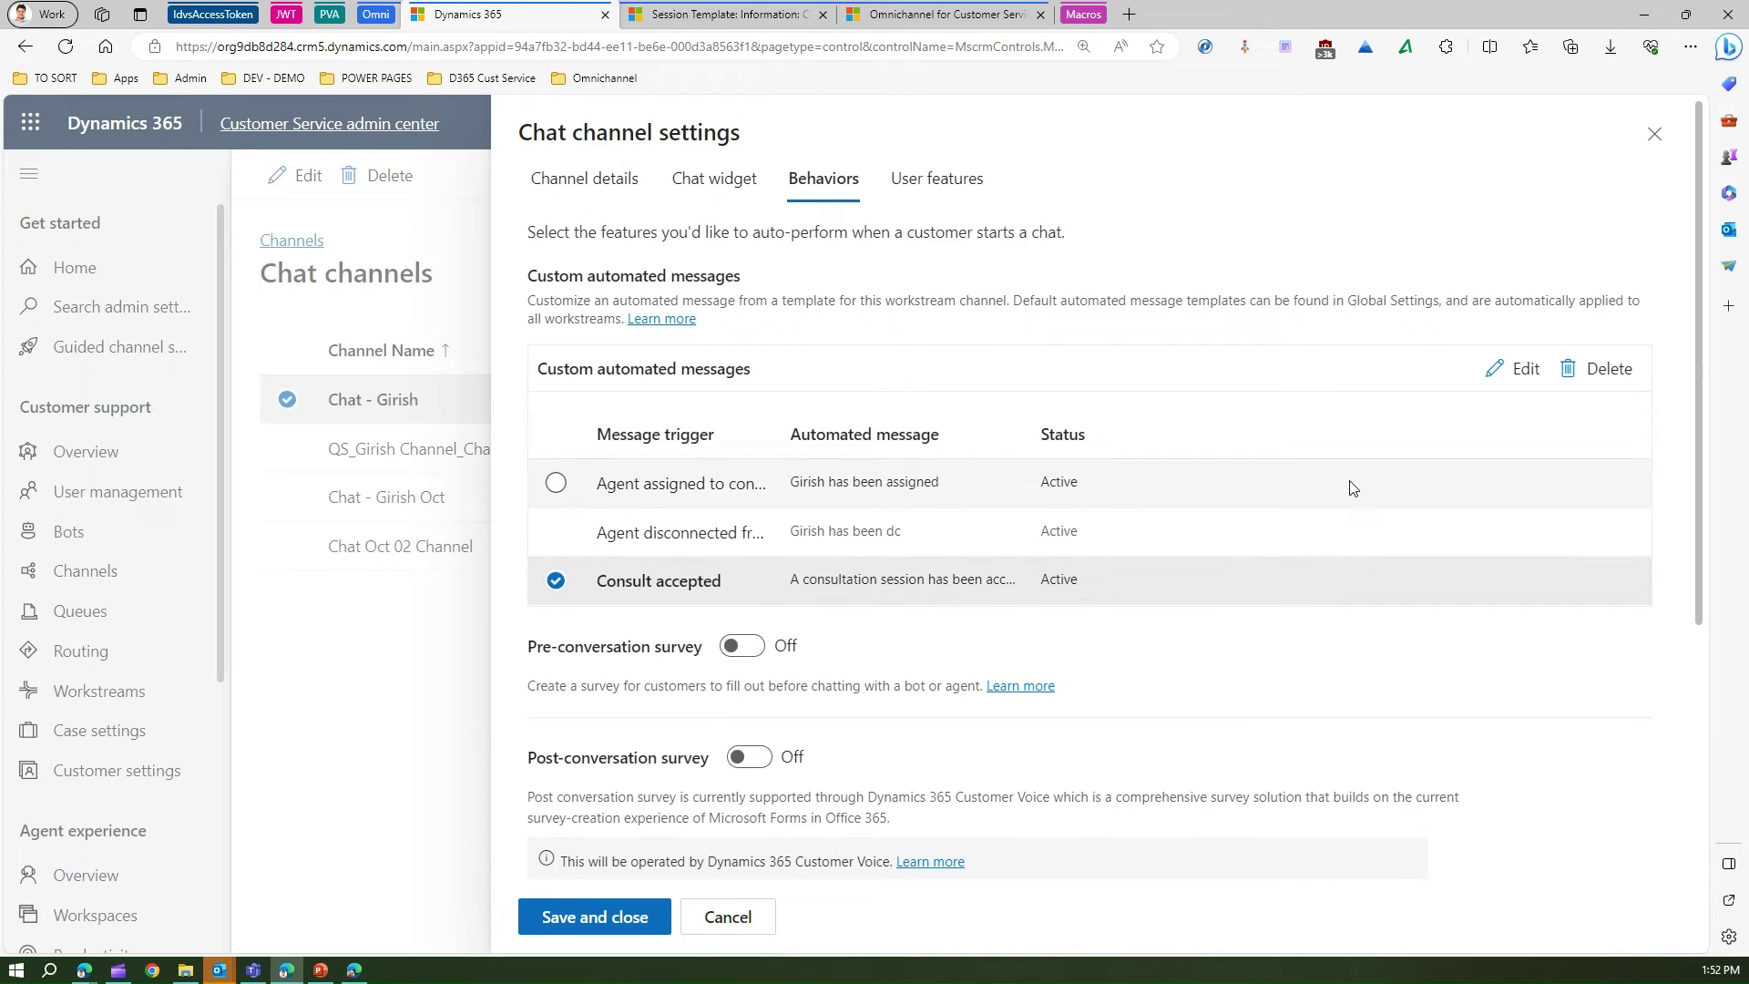
click(1528, 377)
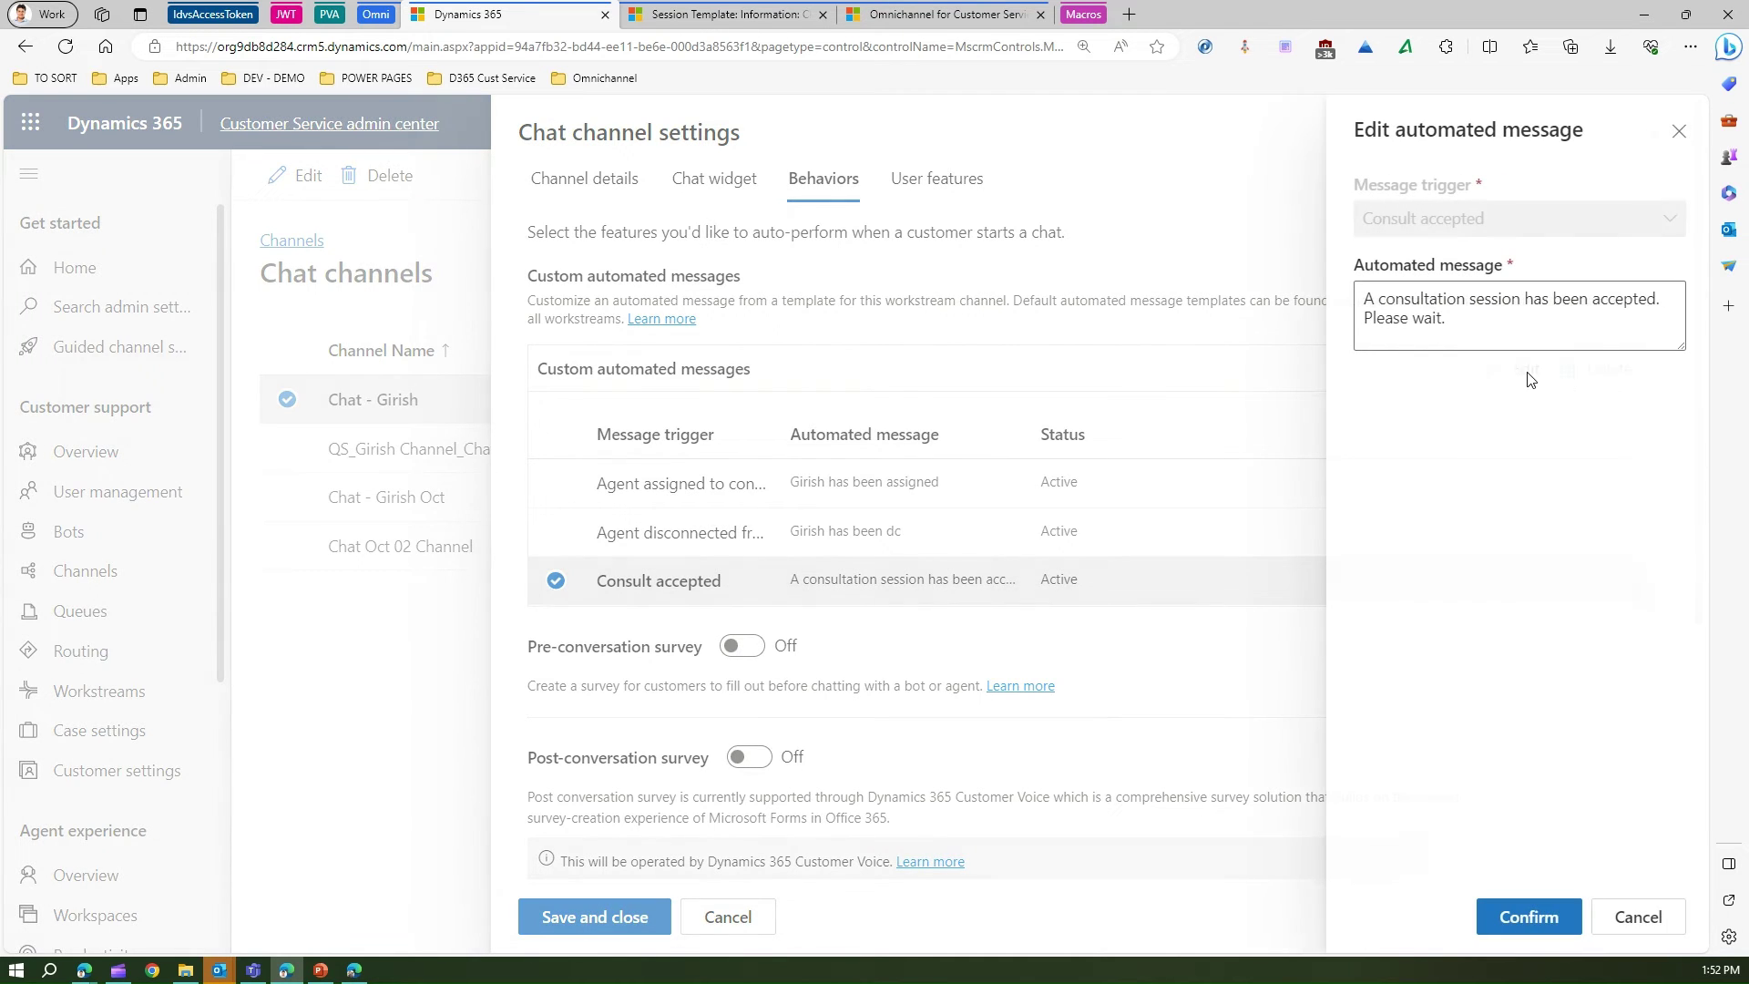
click(1481, 323)
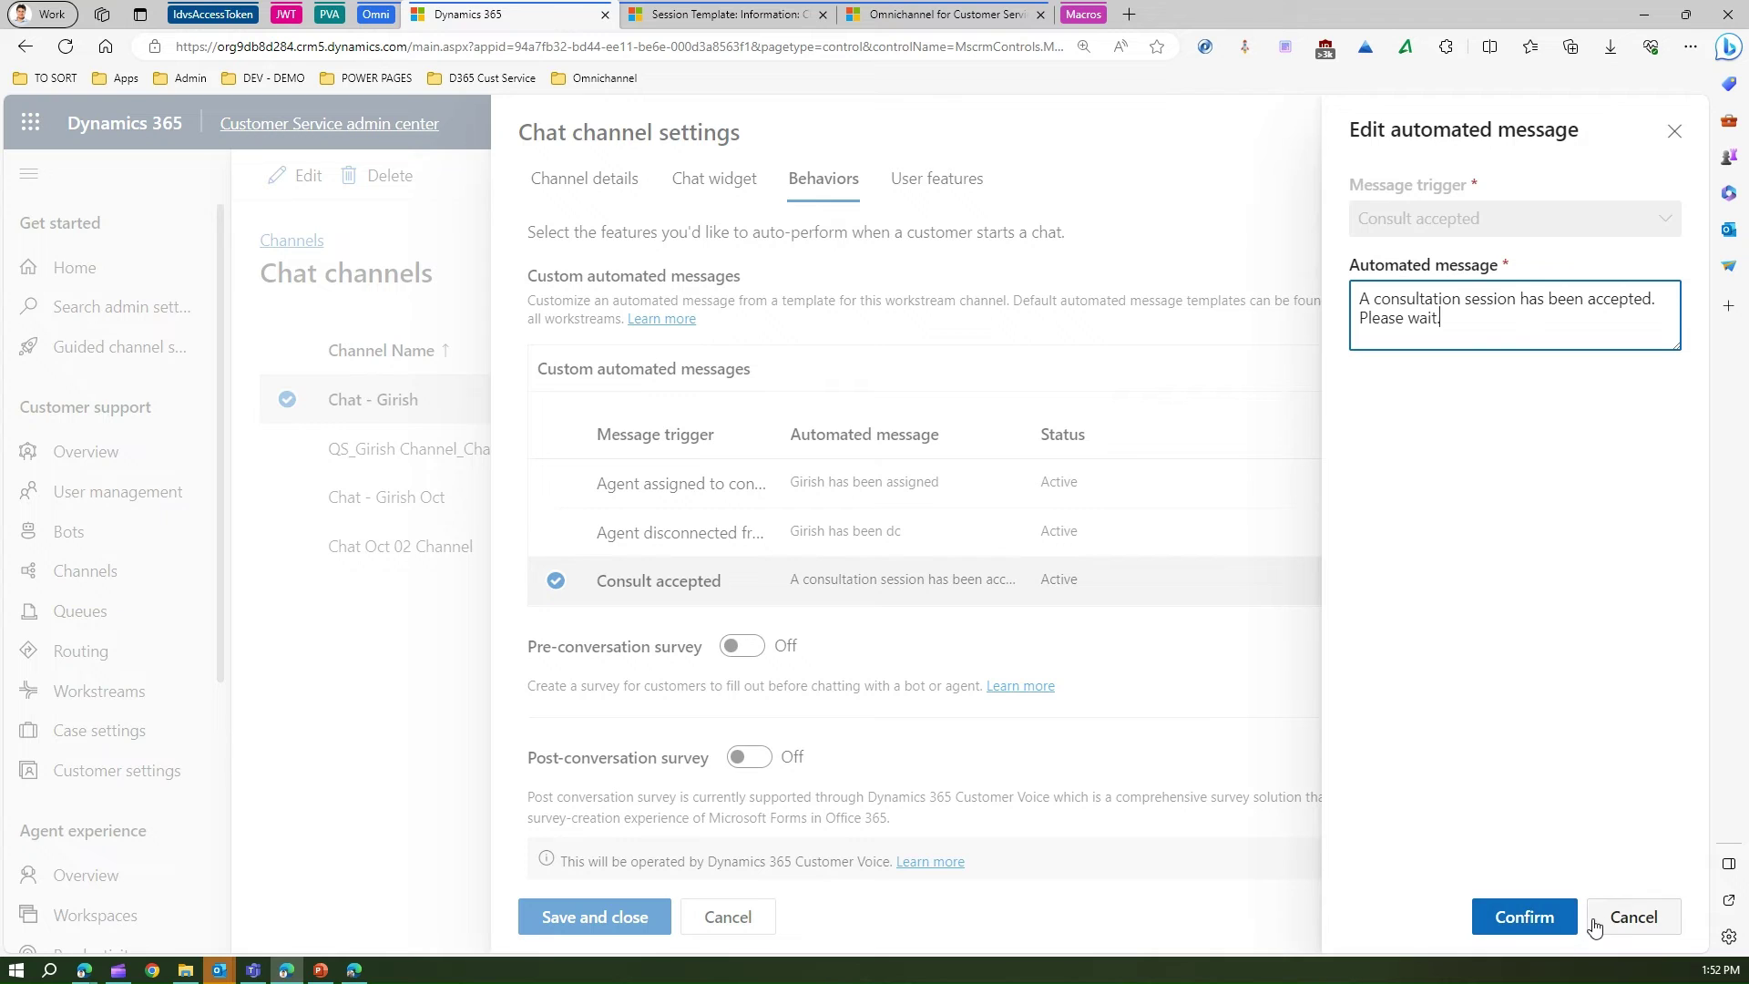
click(1633, 917)
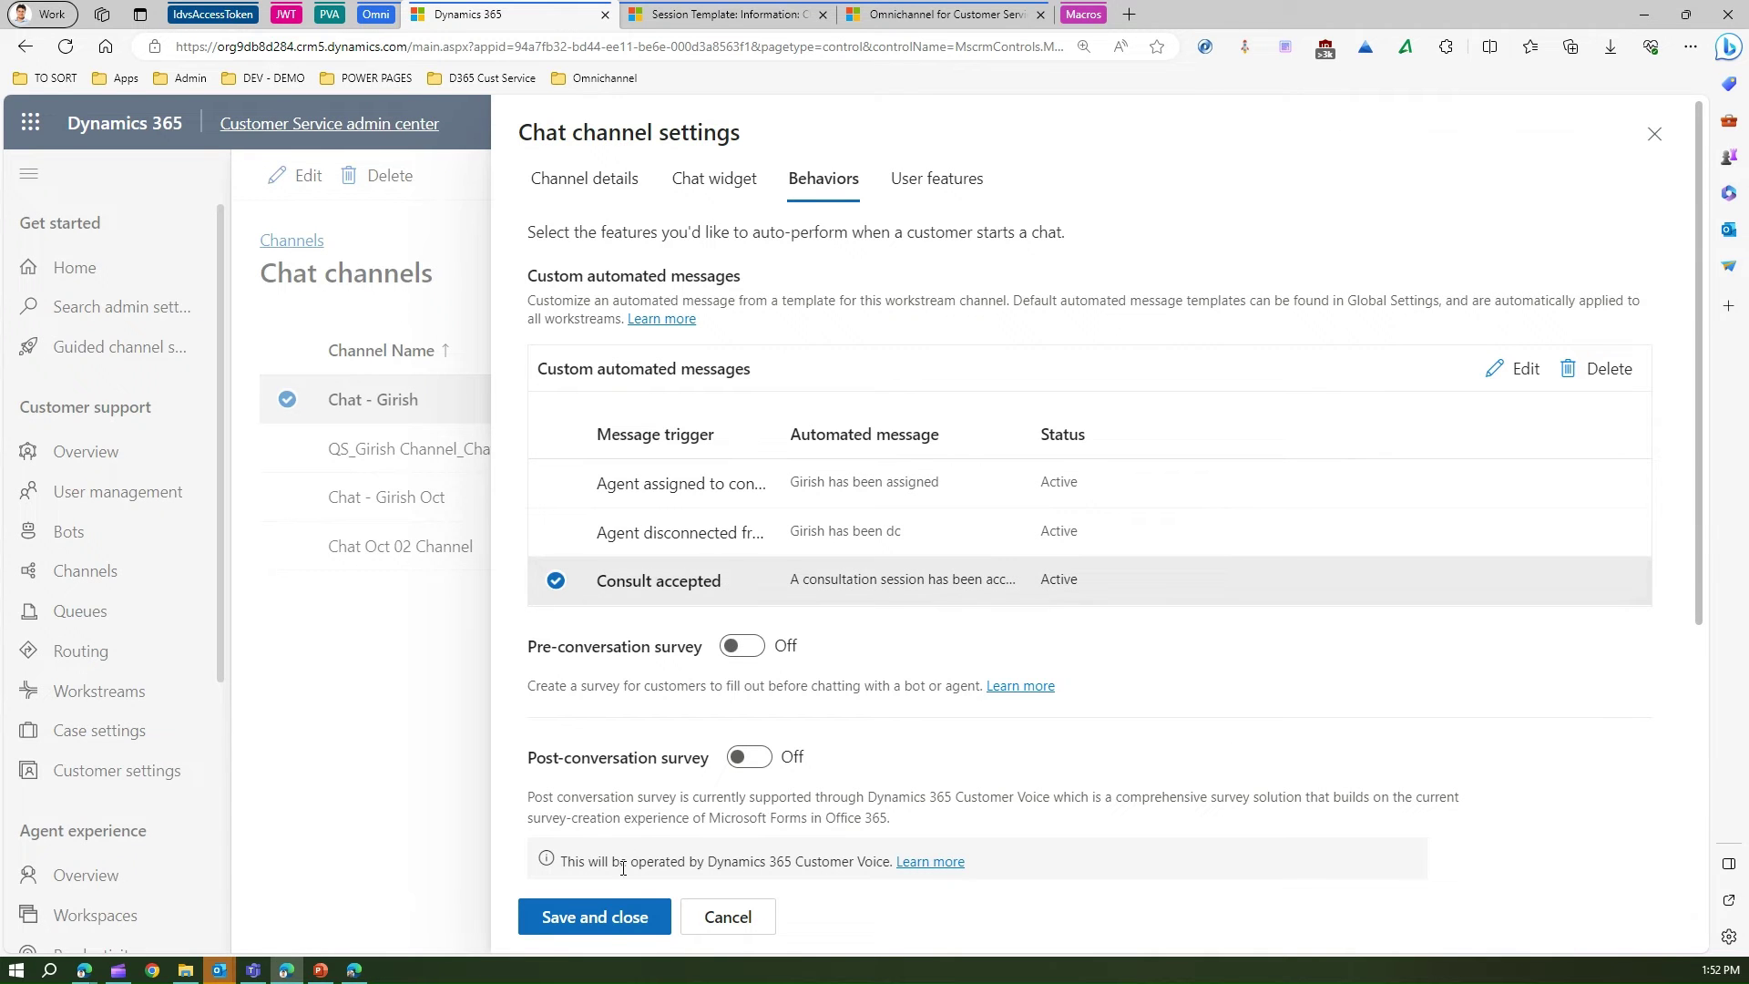
Save and close the Chat - Girish channel settings, then duplicate the browser tab
click(612, 938)
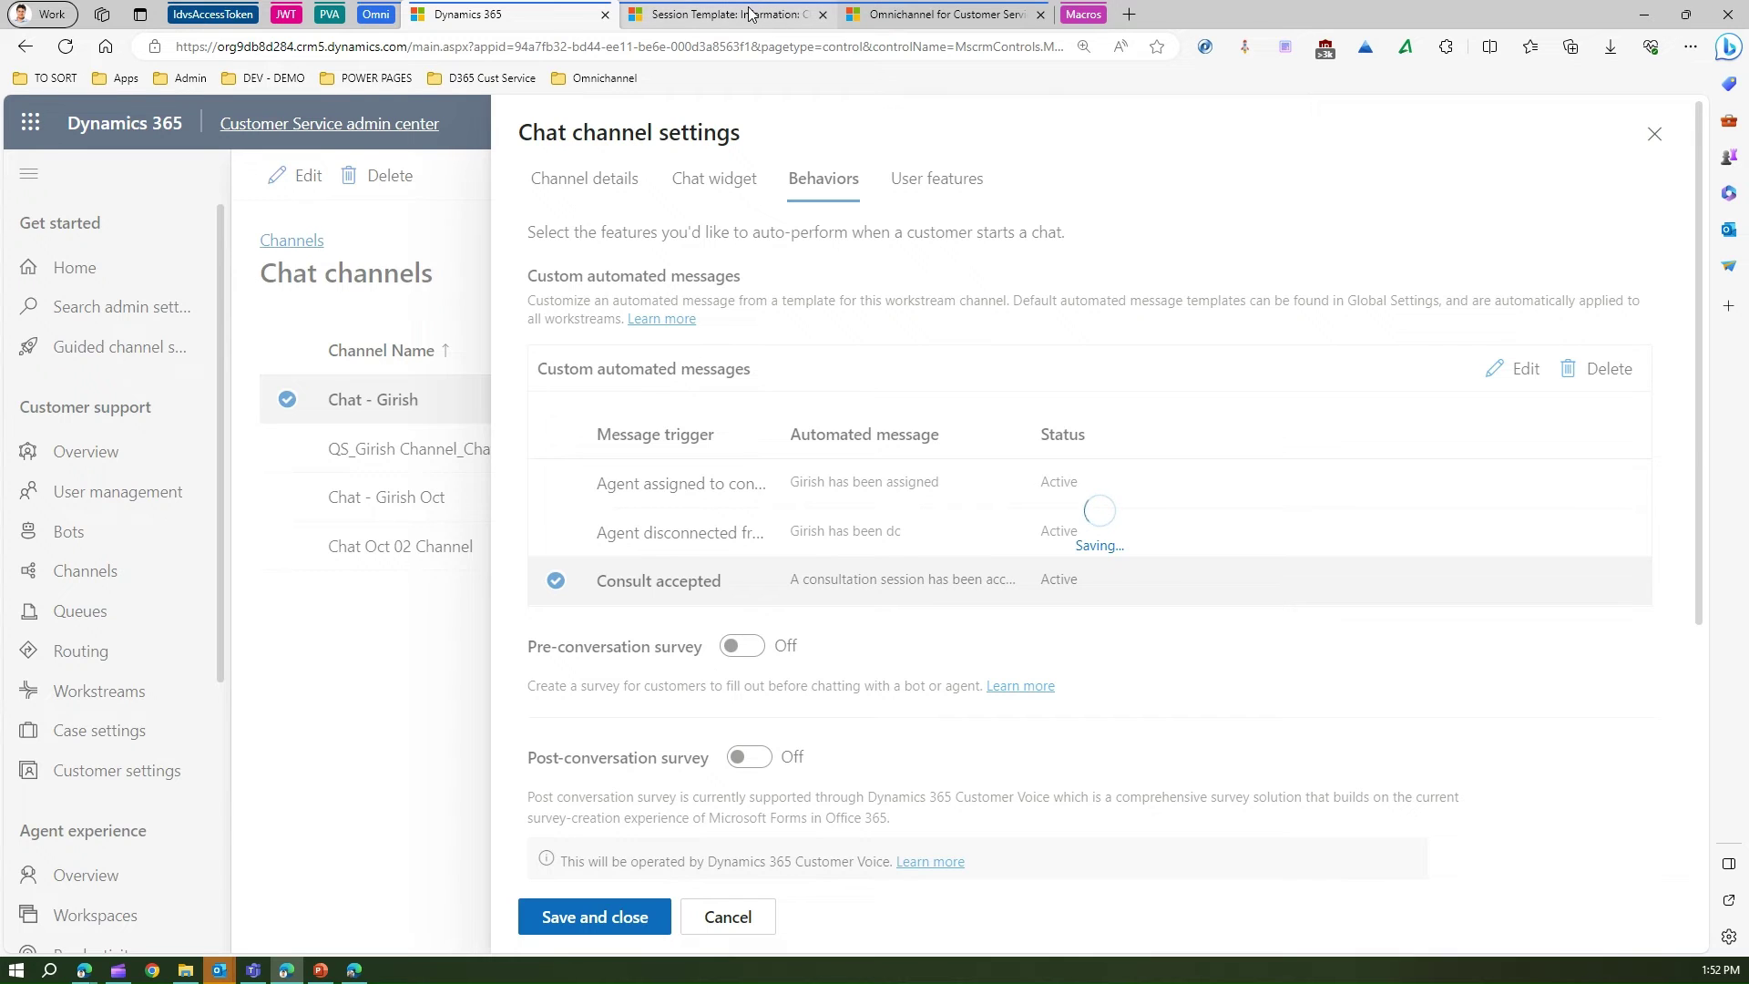
right_click(492, 20)
click(581, 153)
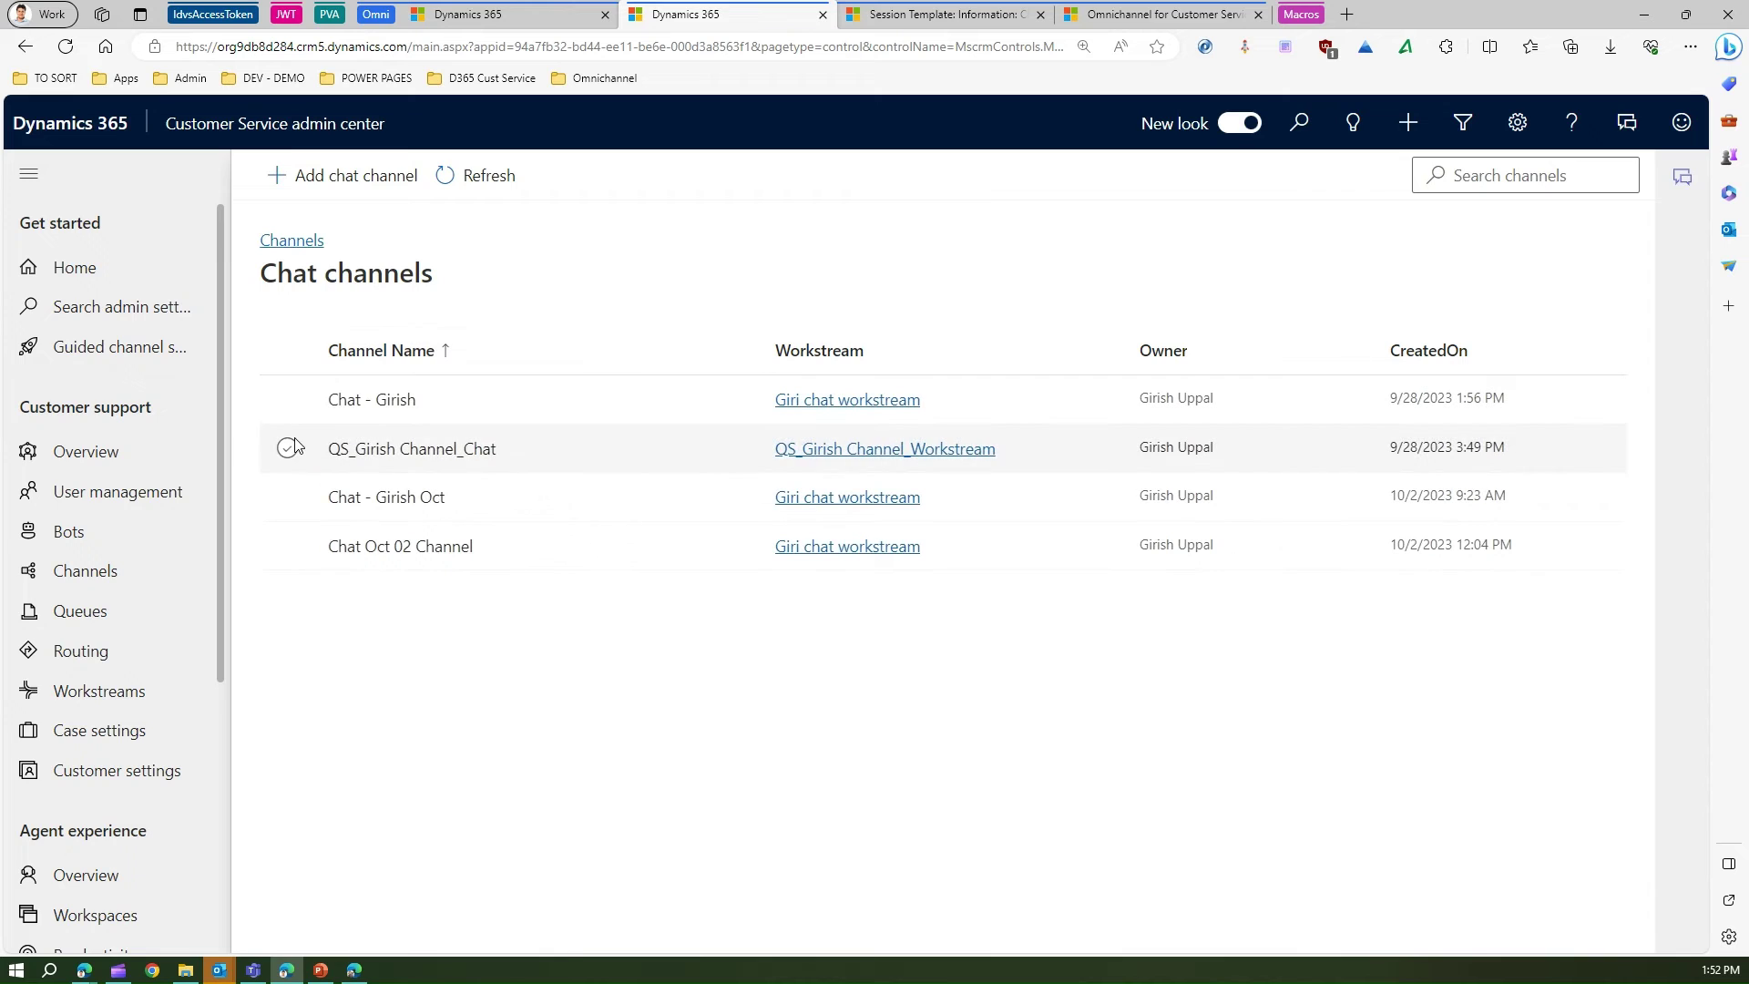
Search admin settings for 'automated' and open the Automated messages list
click(123, 319)
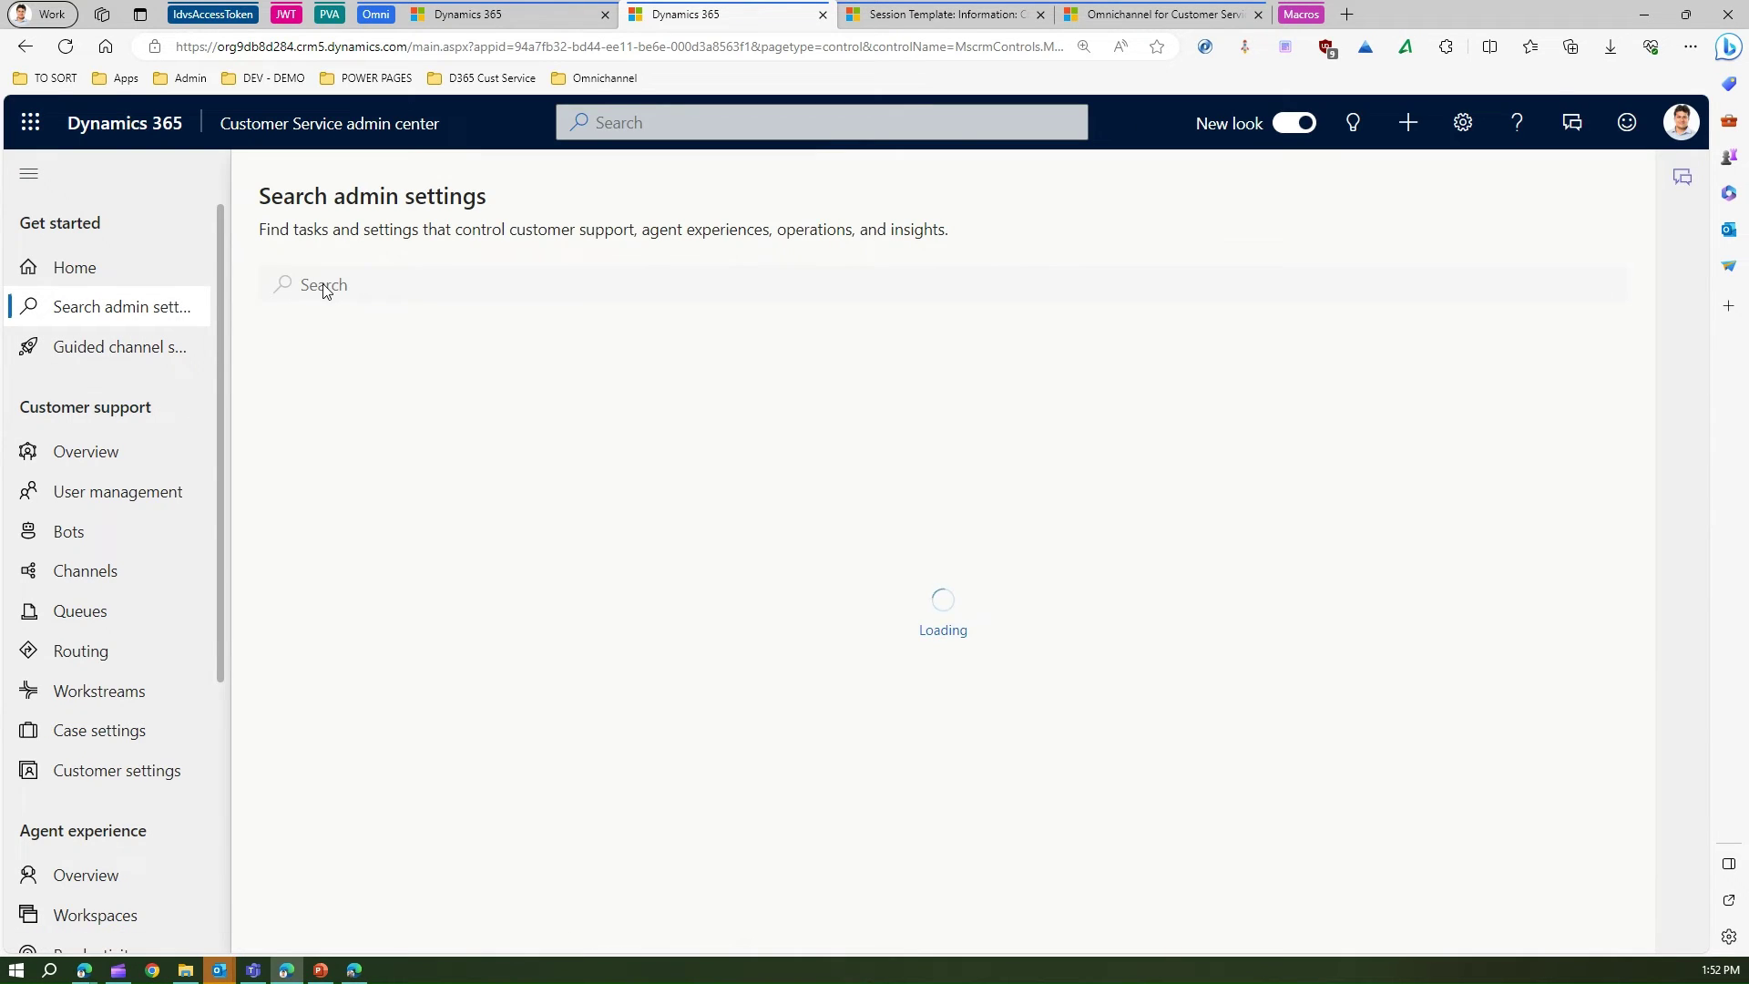
click(319, 285)
text(automated)
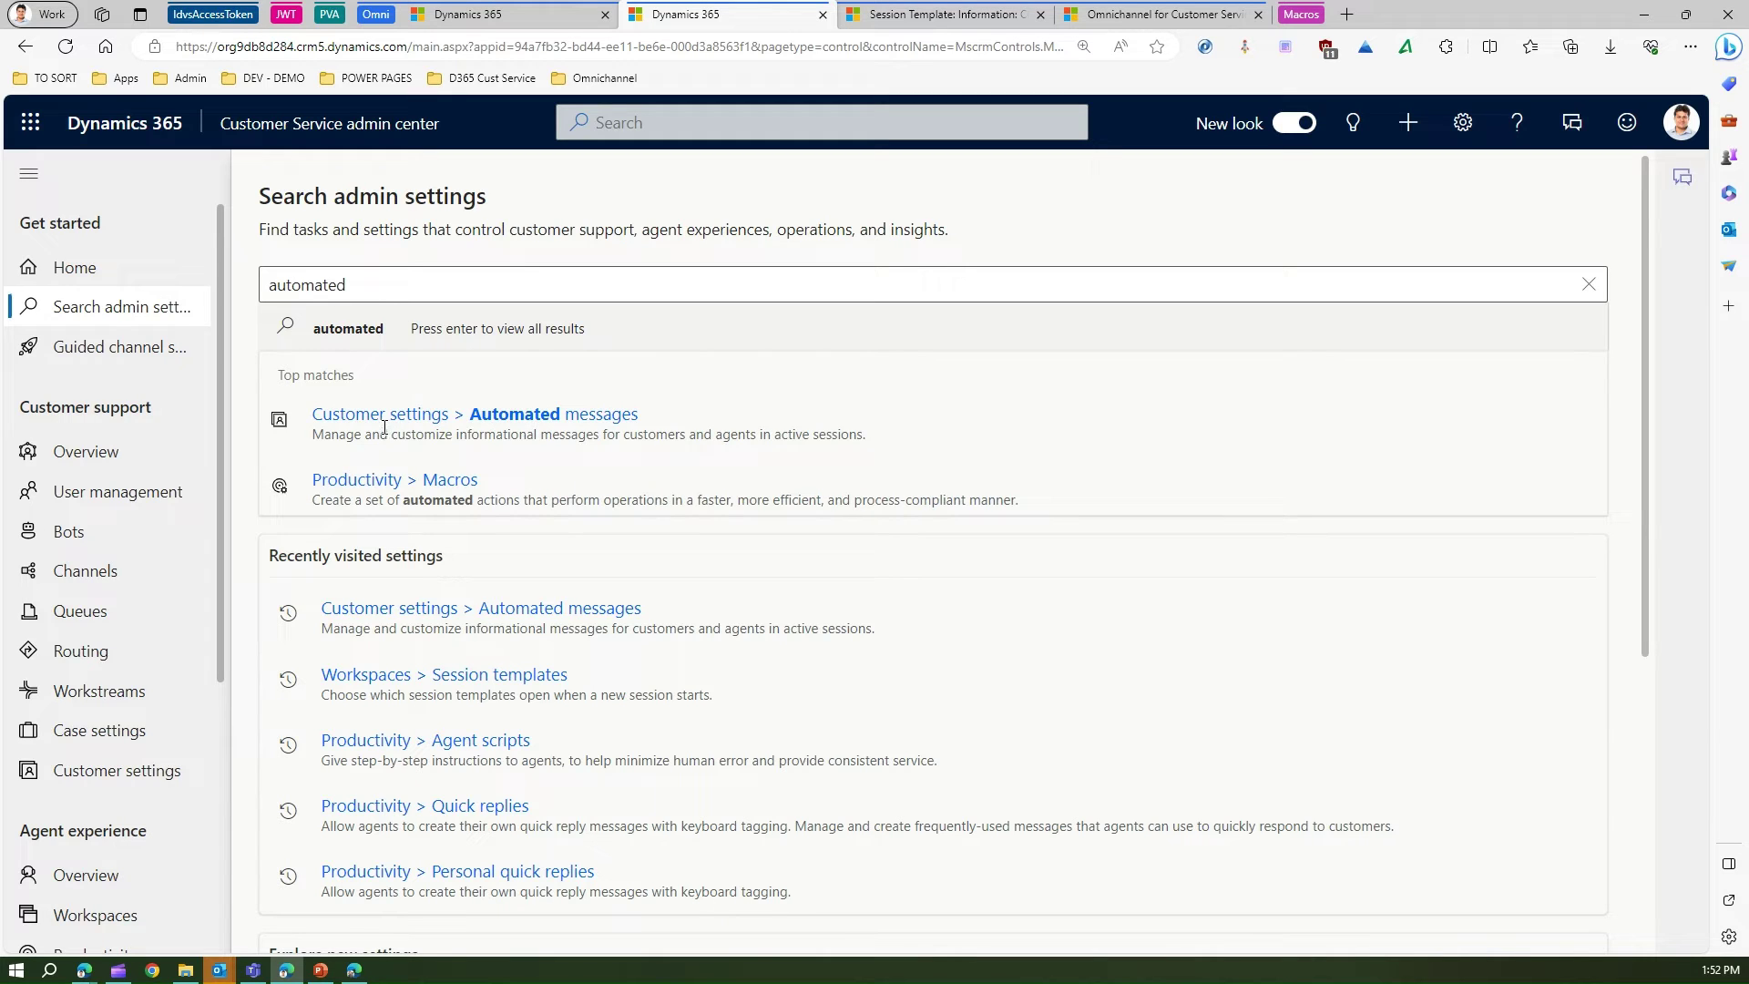
click(520, 424)
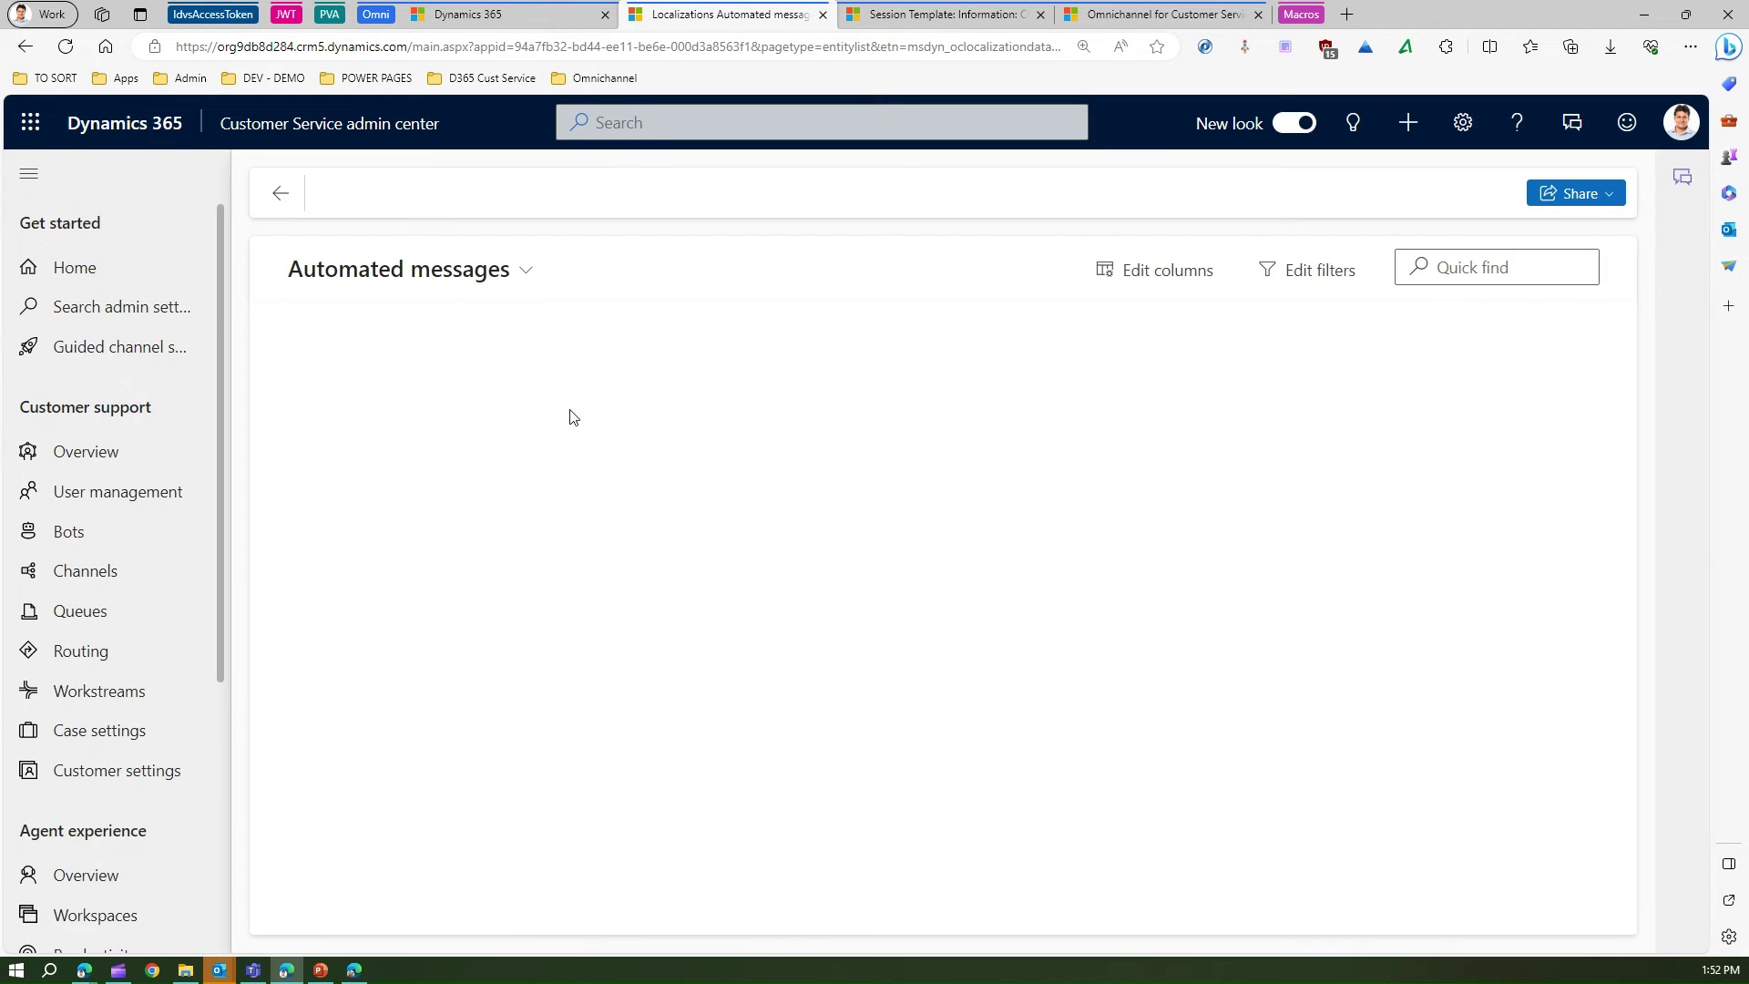
click(1469, 264)
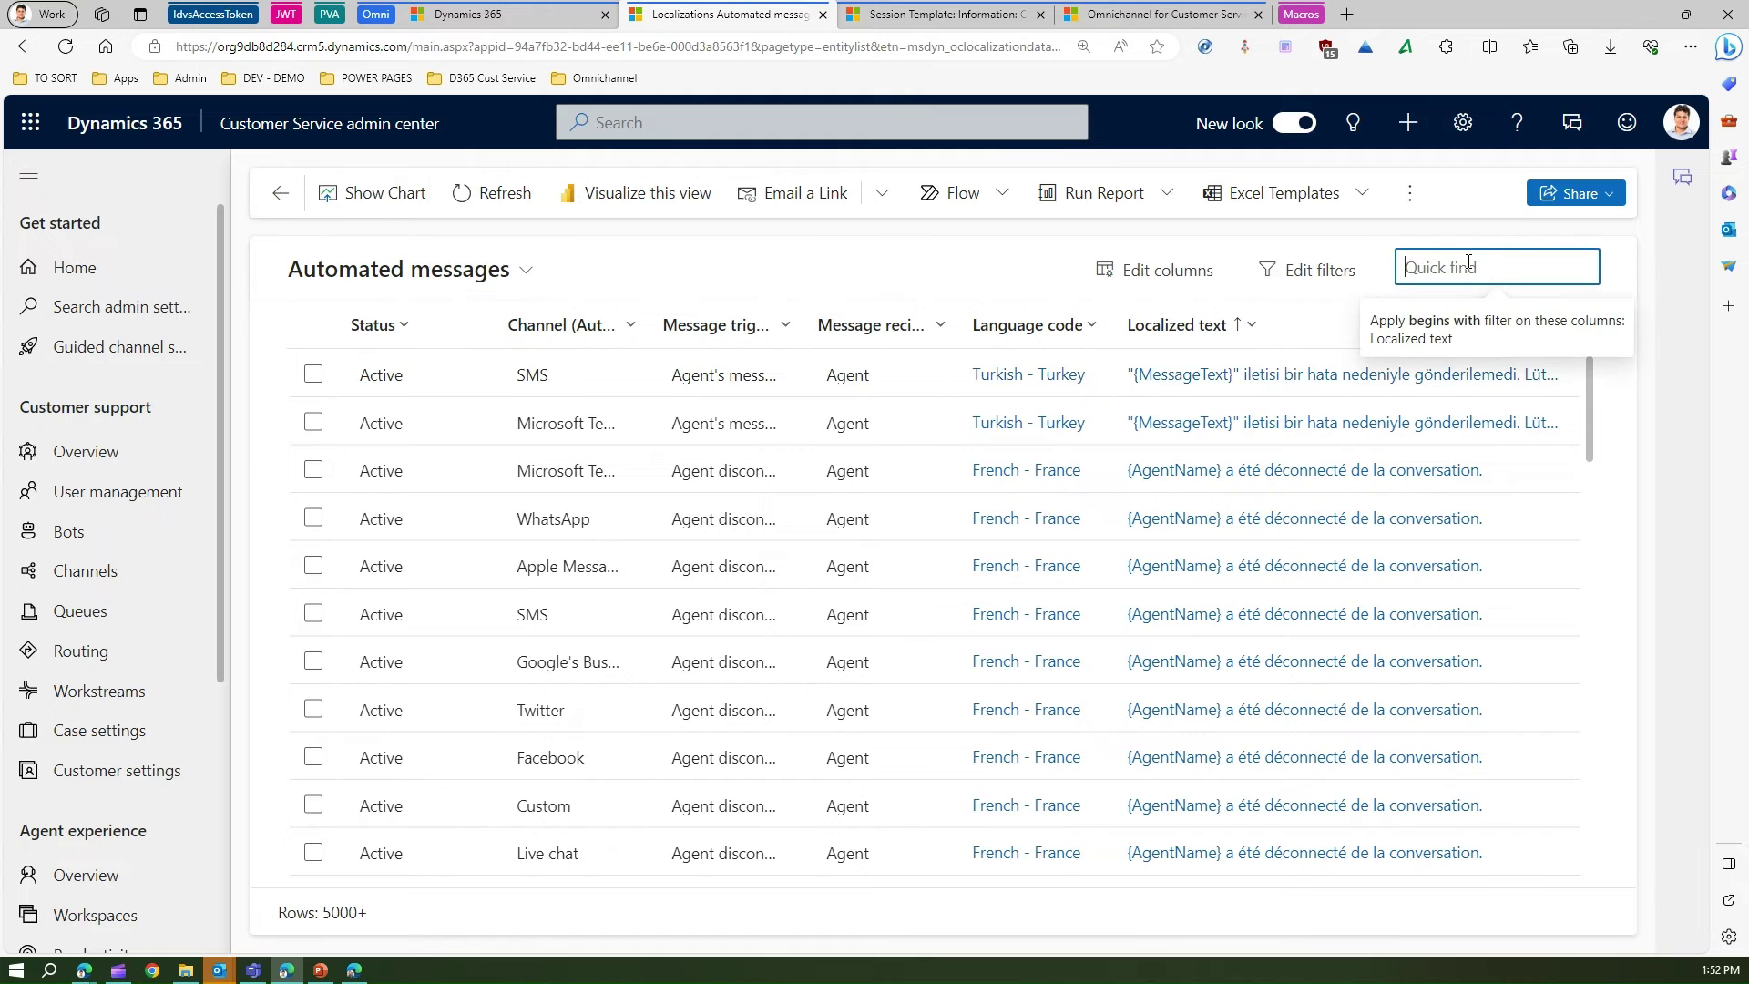
text(consult)
key(Return)
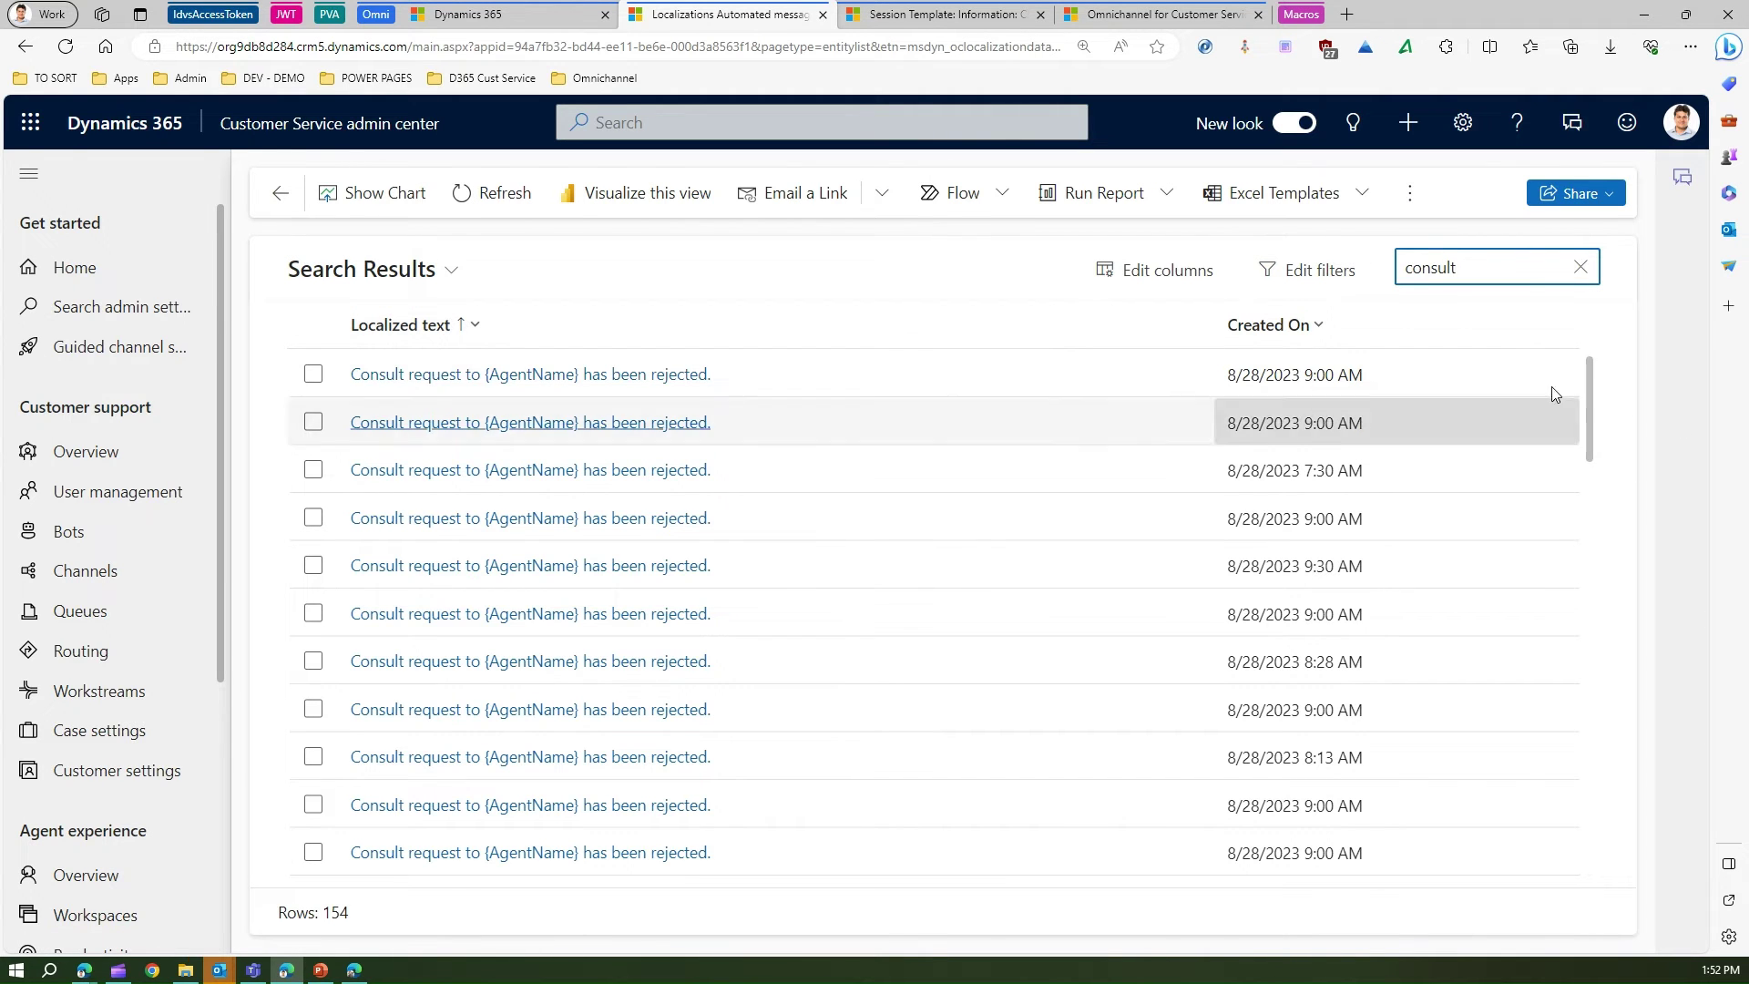
click(1268, 321)
click(1300, 409)
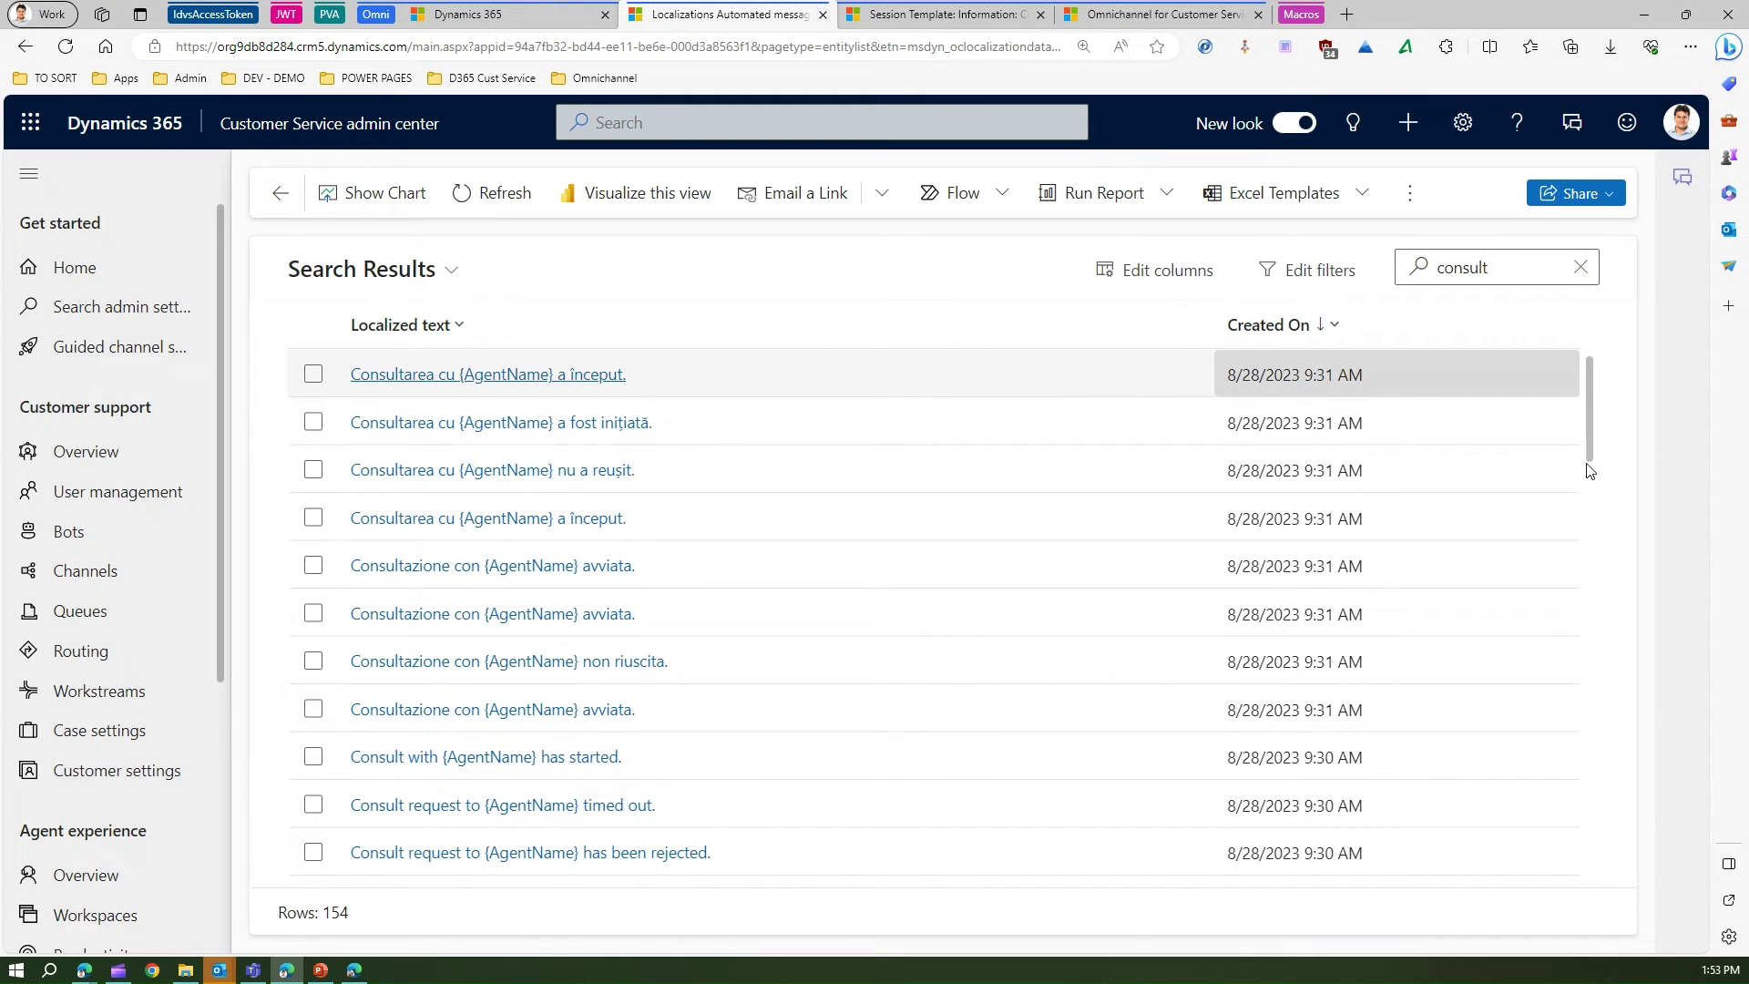
click(1582, 269)
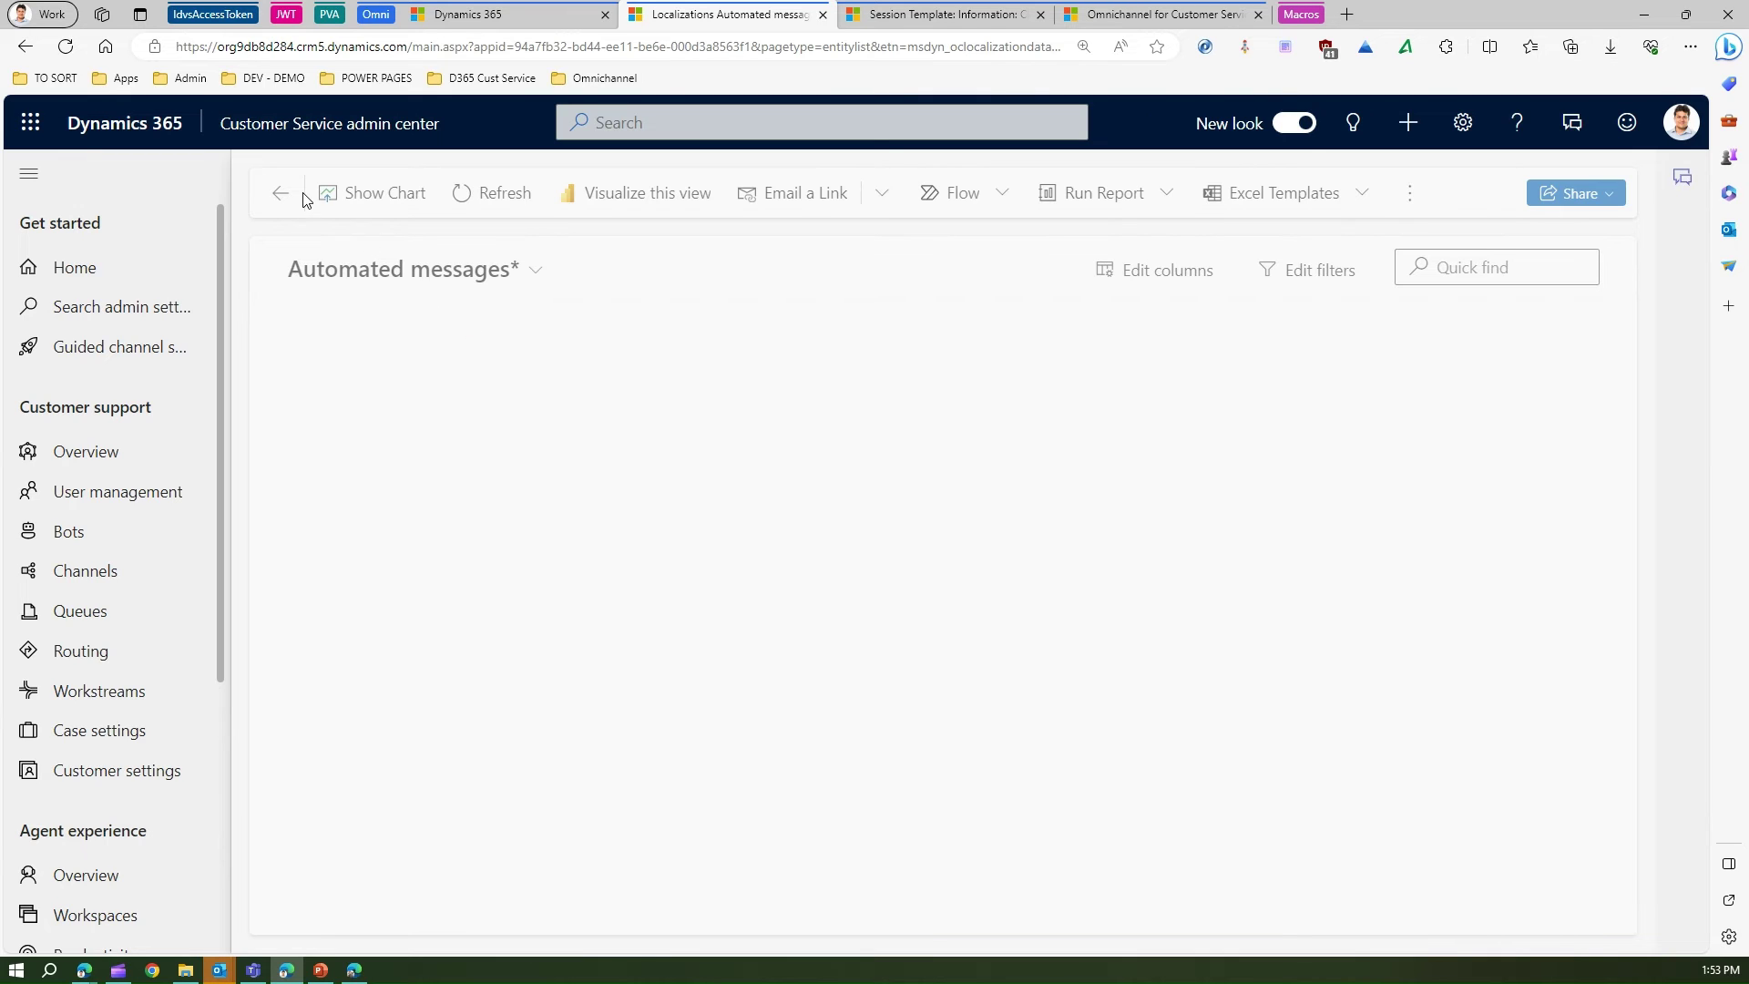
Go back to the admin settings search and put focus in the search box
click(25, 51)
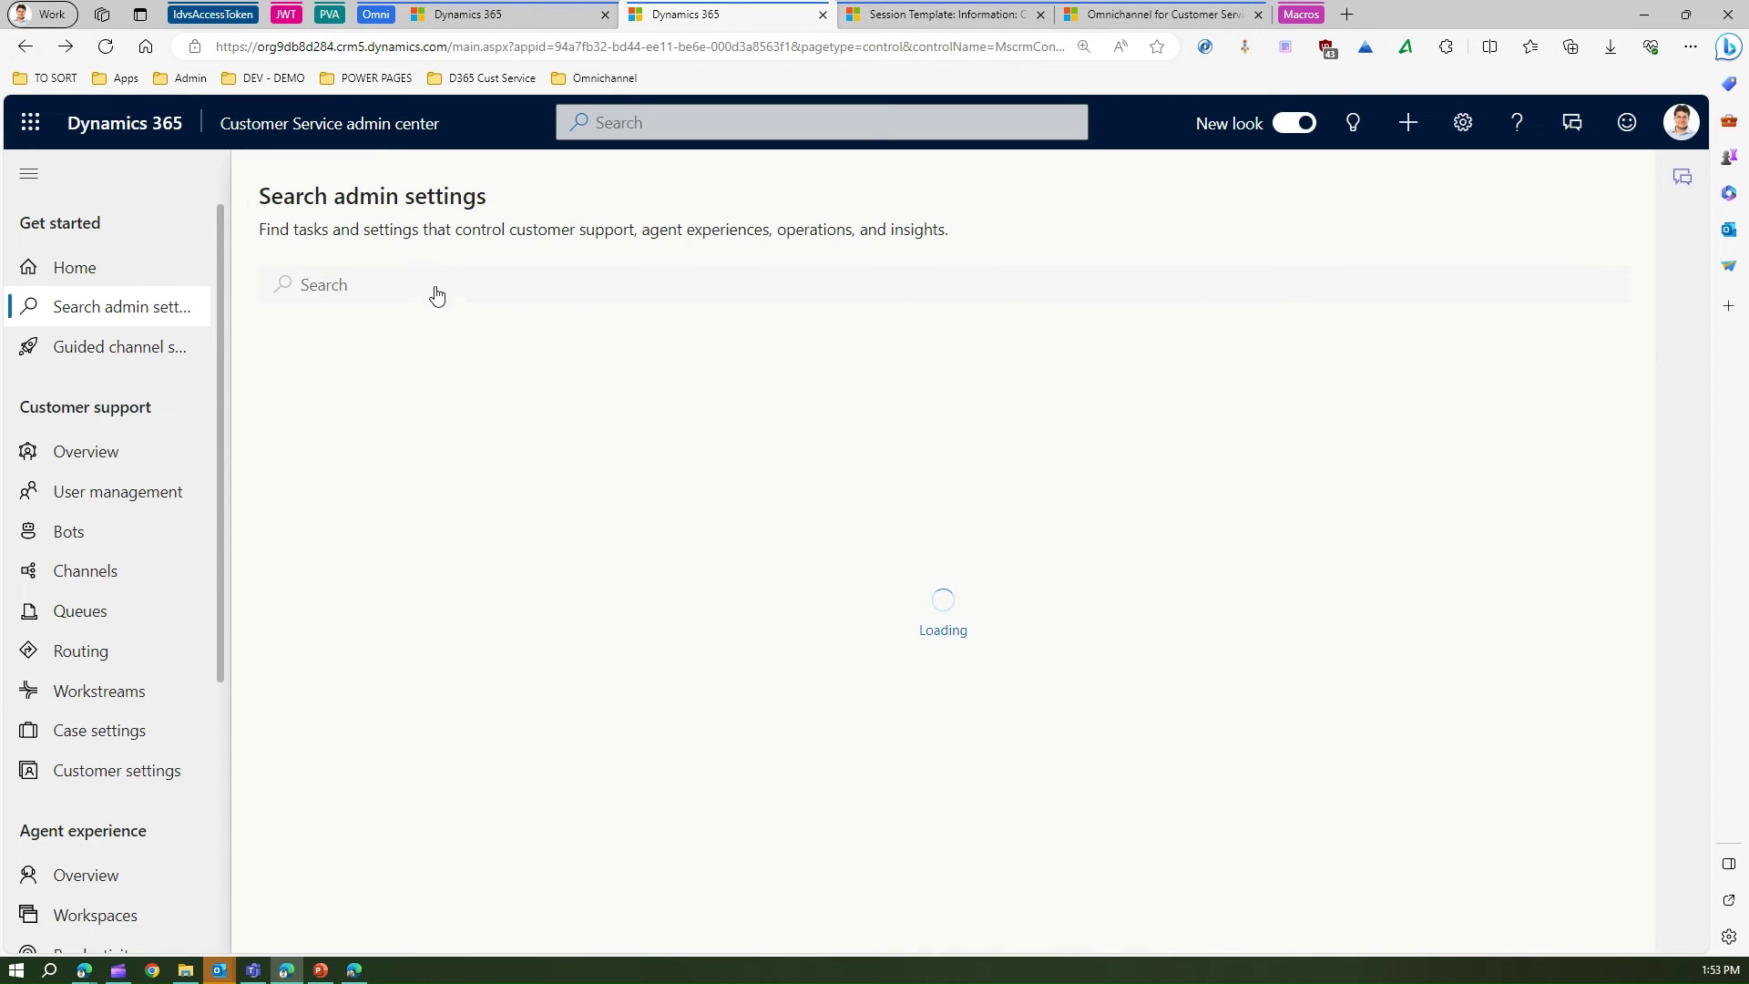
click(303, 286)
Reopen Automated messages and filter Language code to English - United States, leaving 532 rows
text(automated)
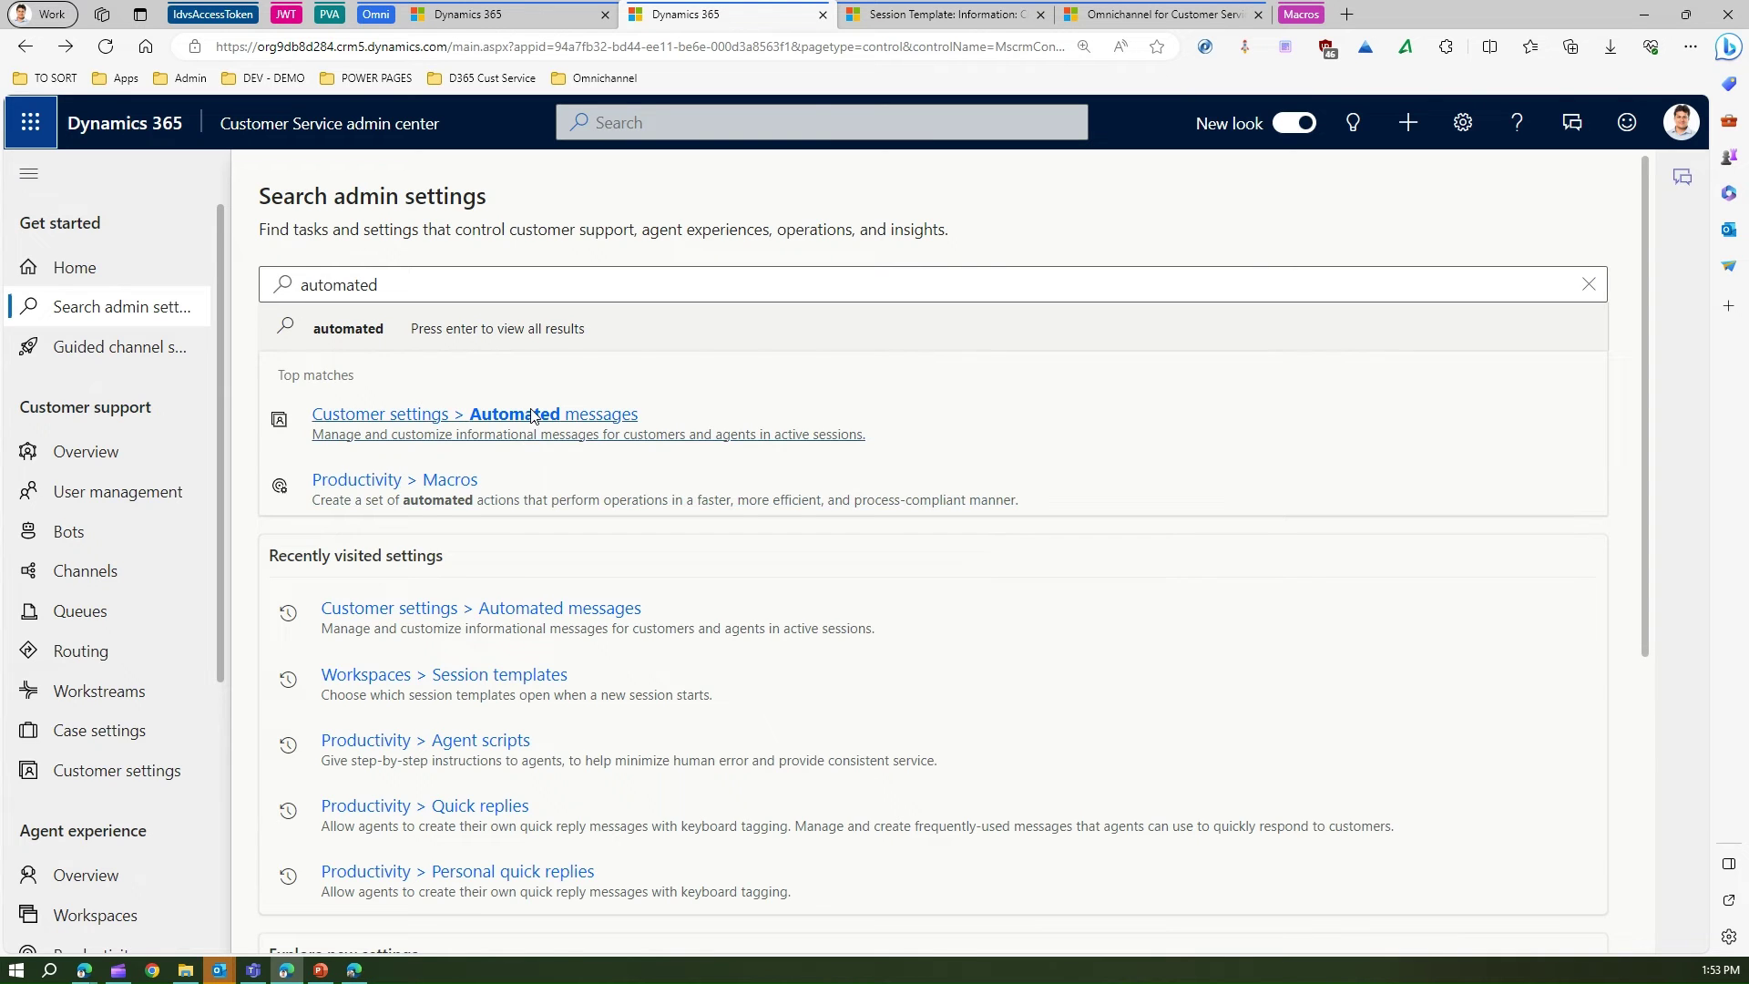
click(535, 417)
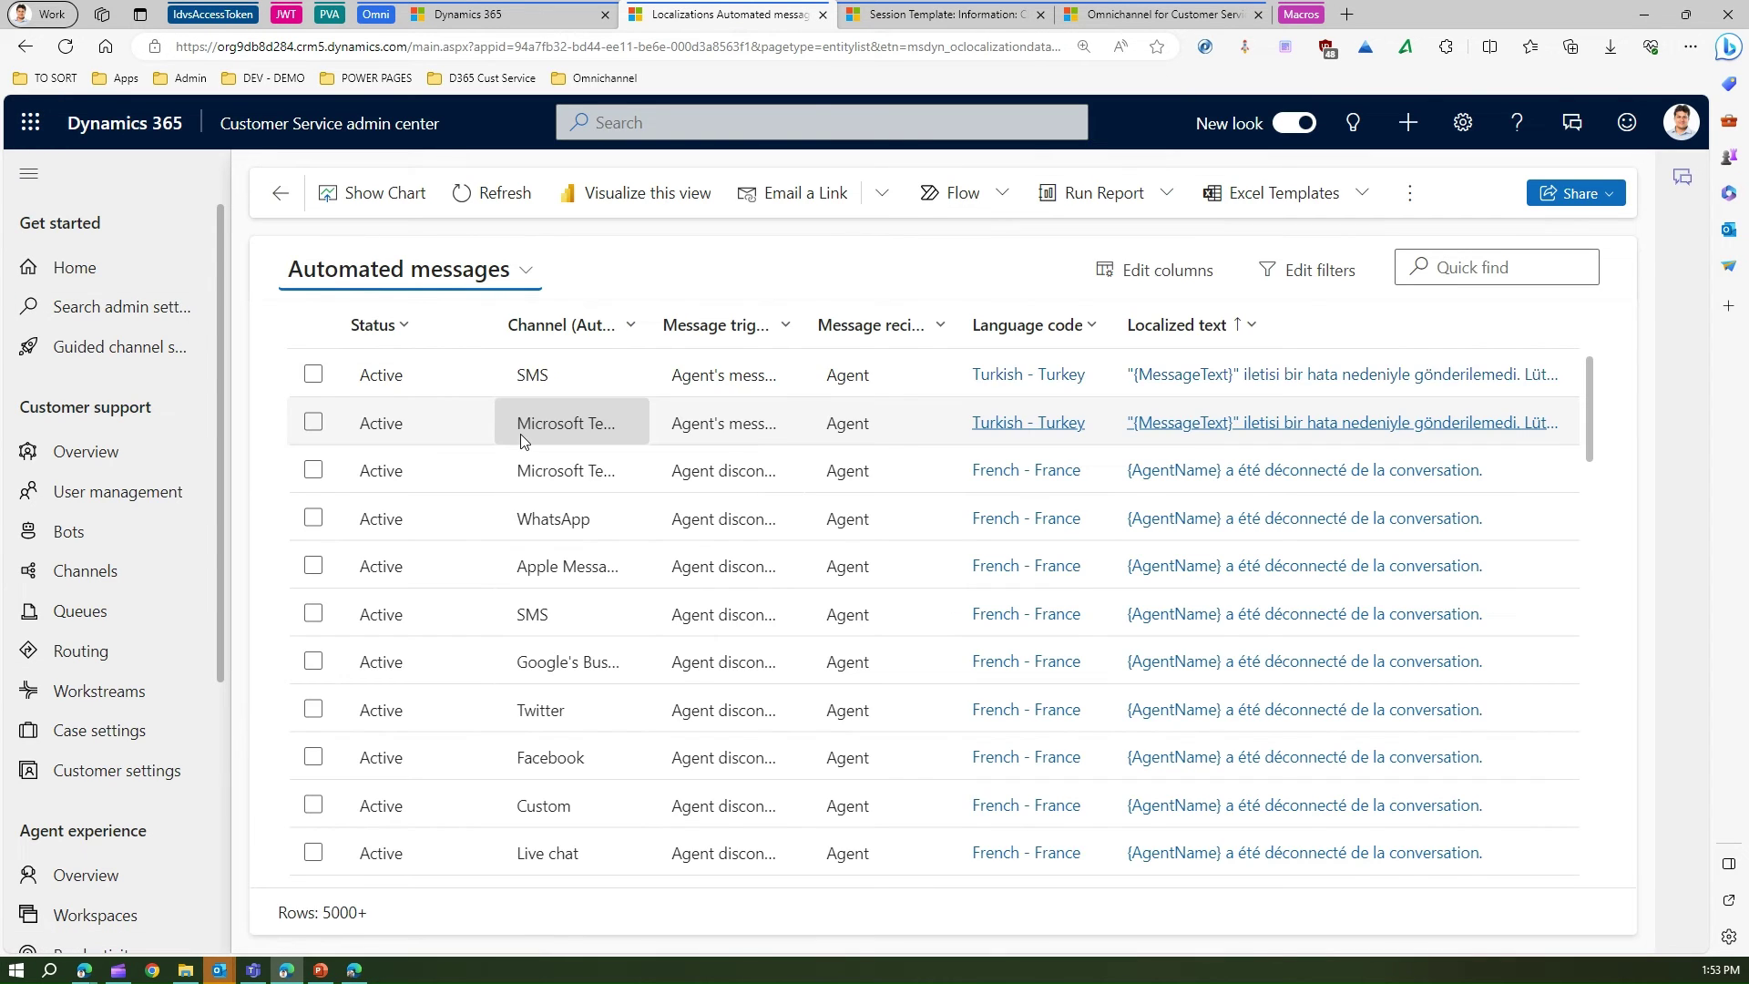
click(1088, 328)
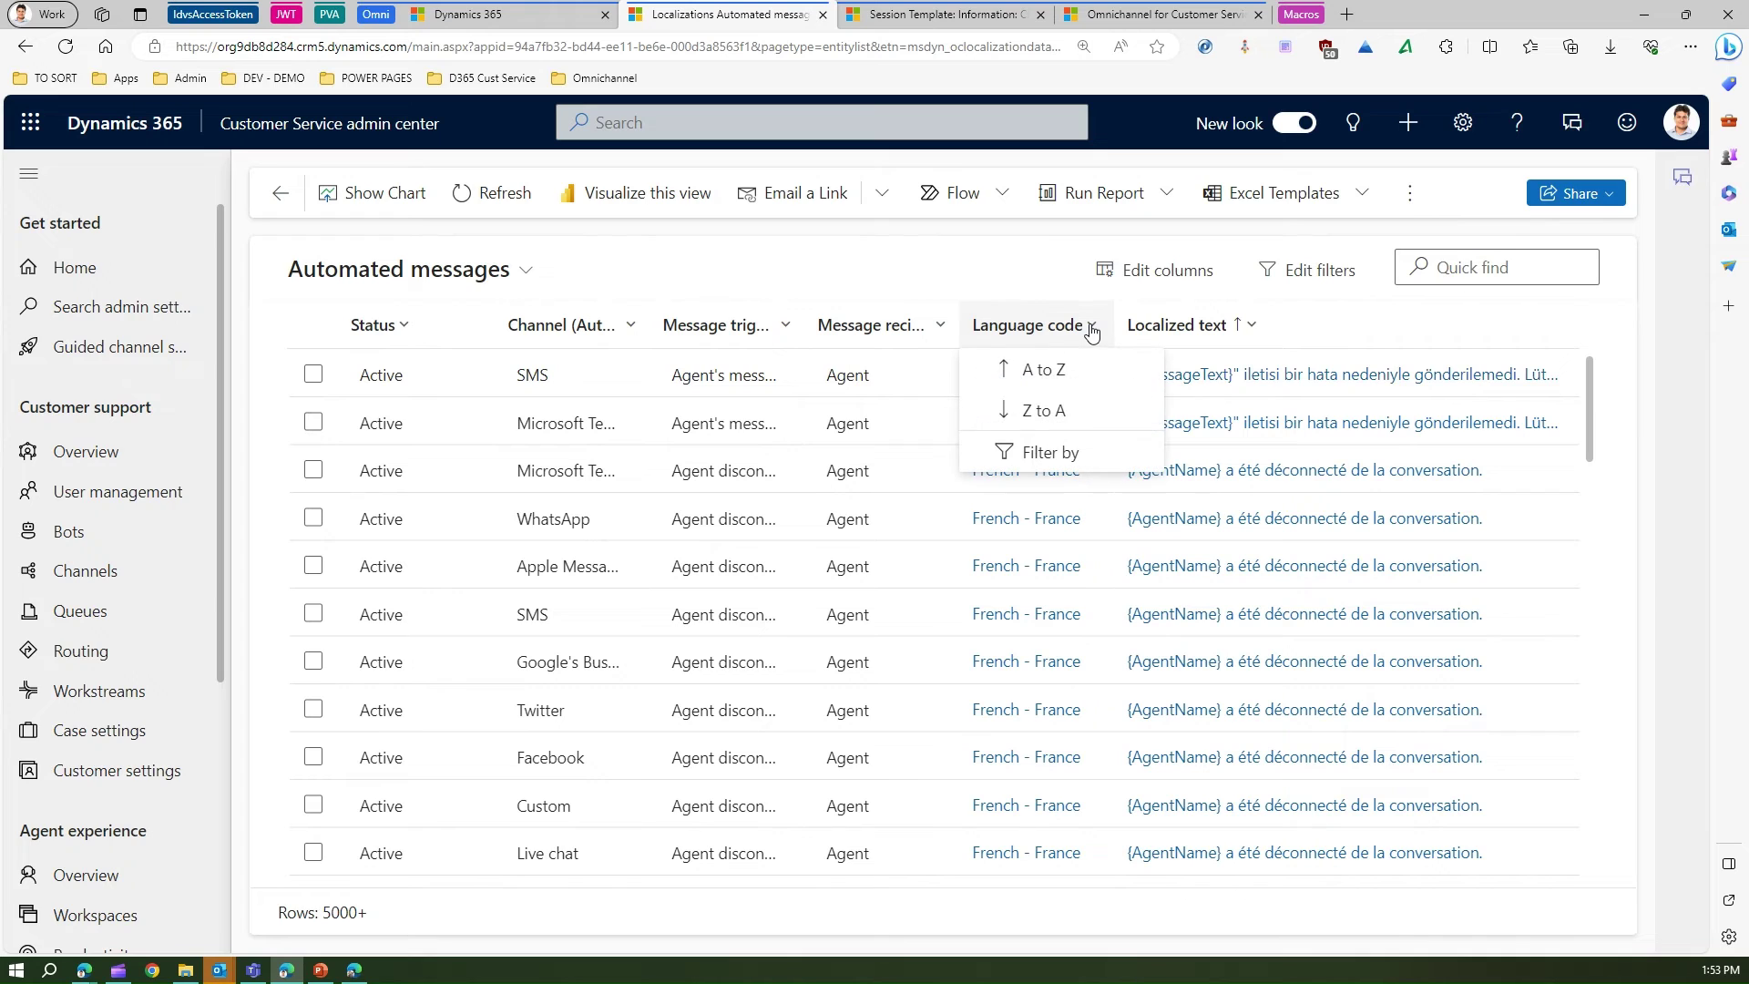
click(1100, 452)
click(1100, 487)
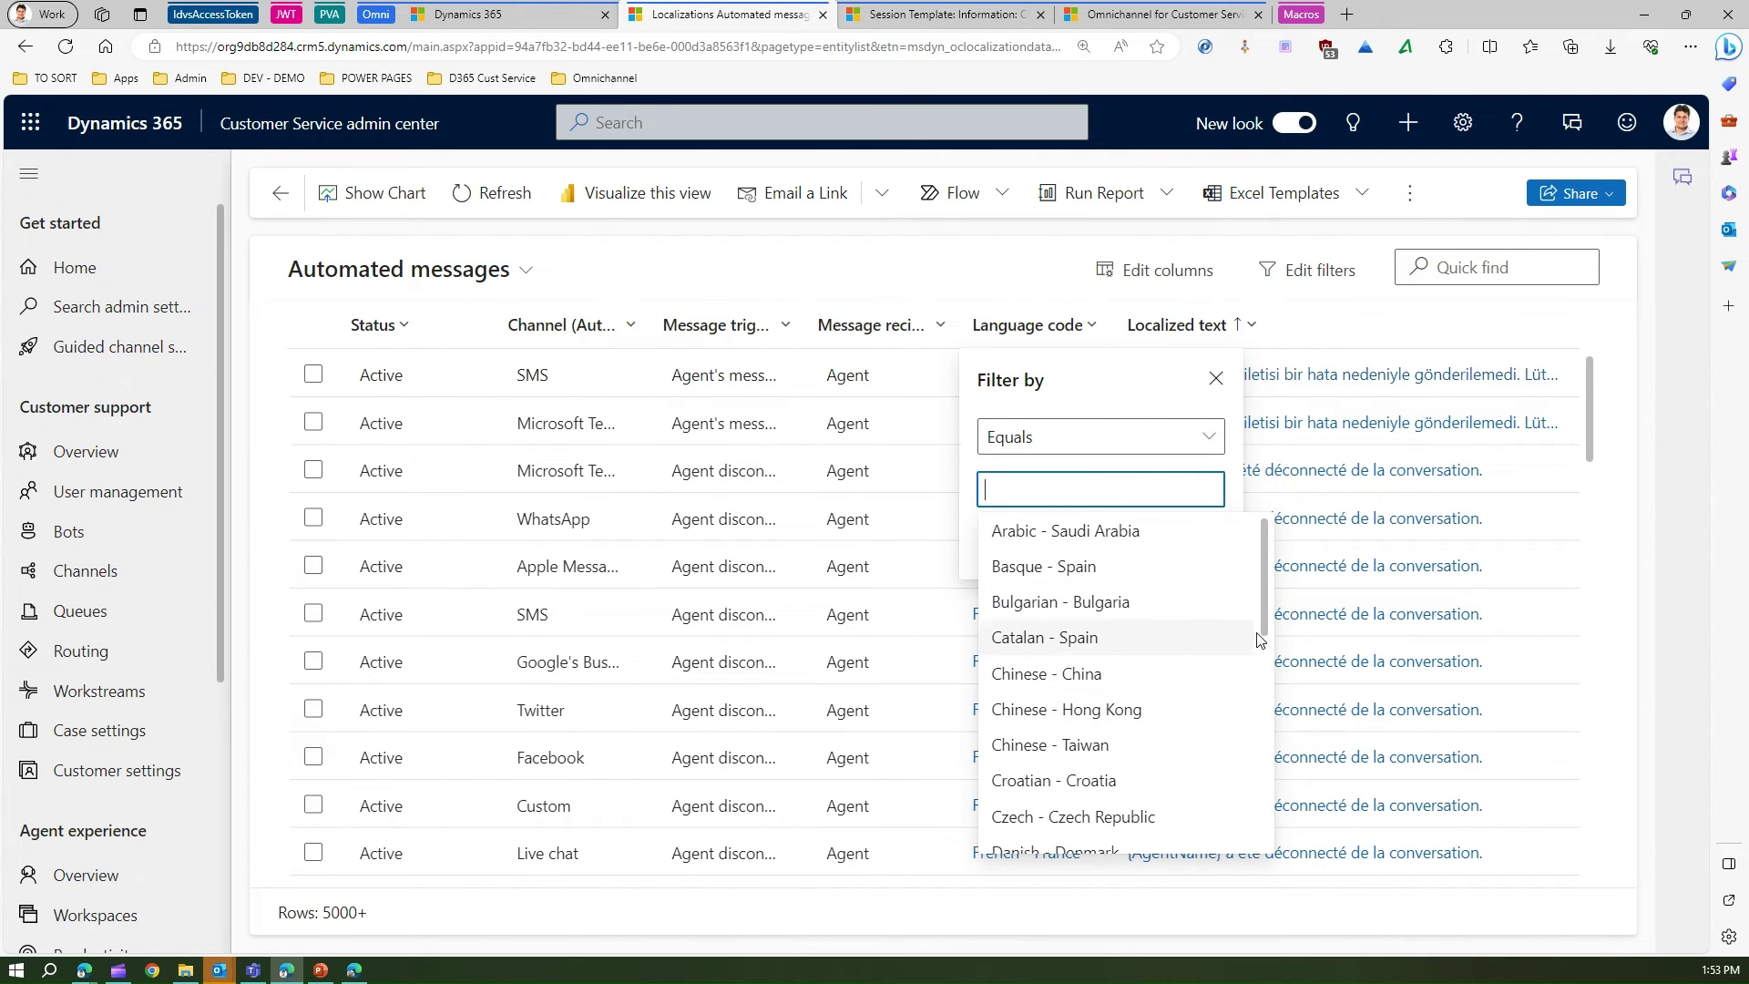
drag(1266, 635, 1265, 685)
click(1139, 715)
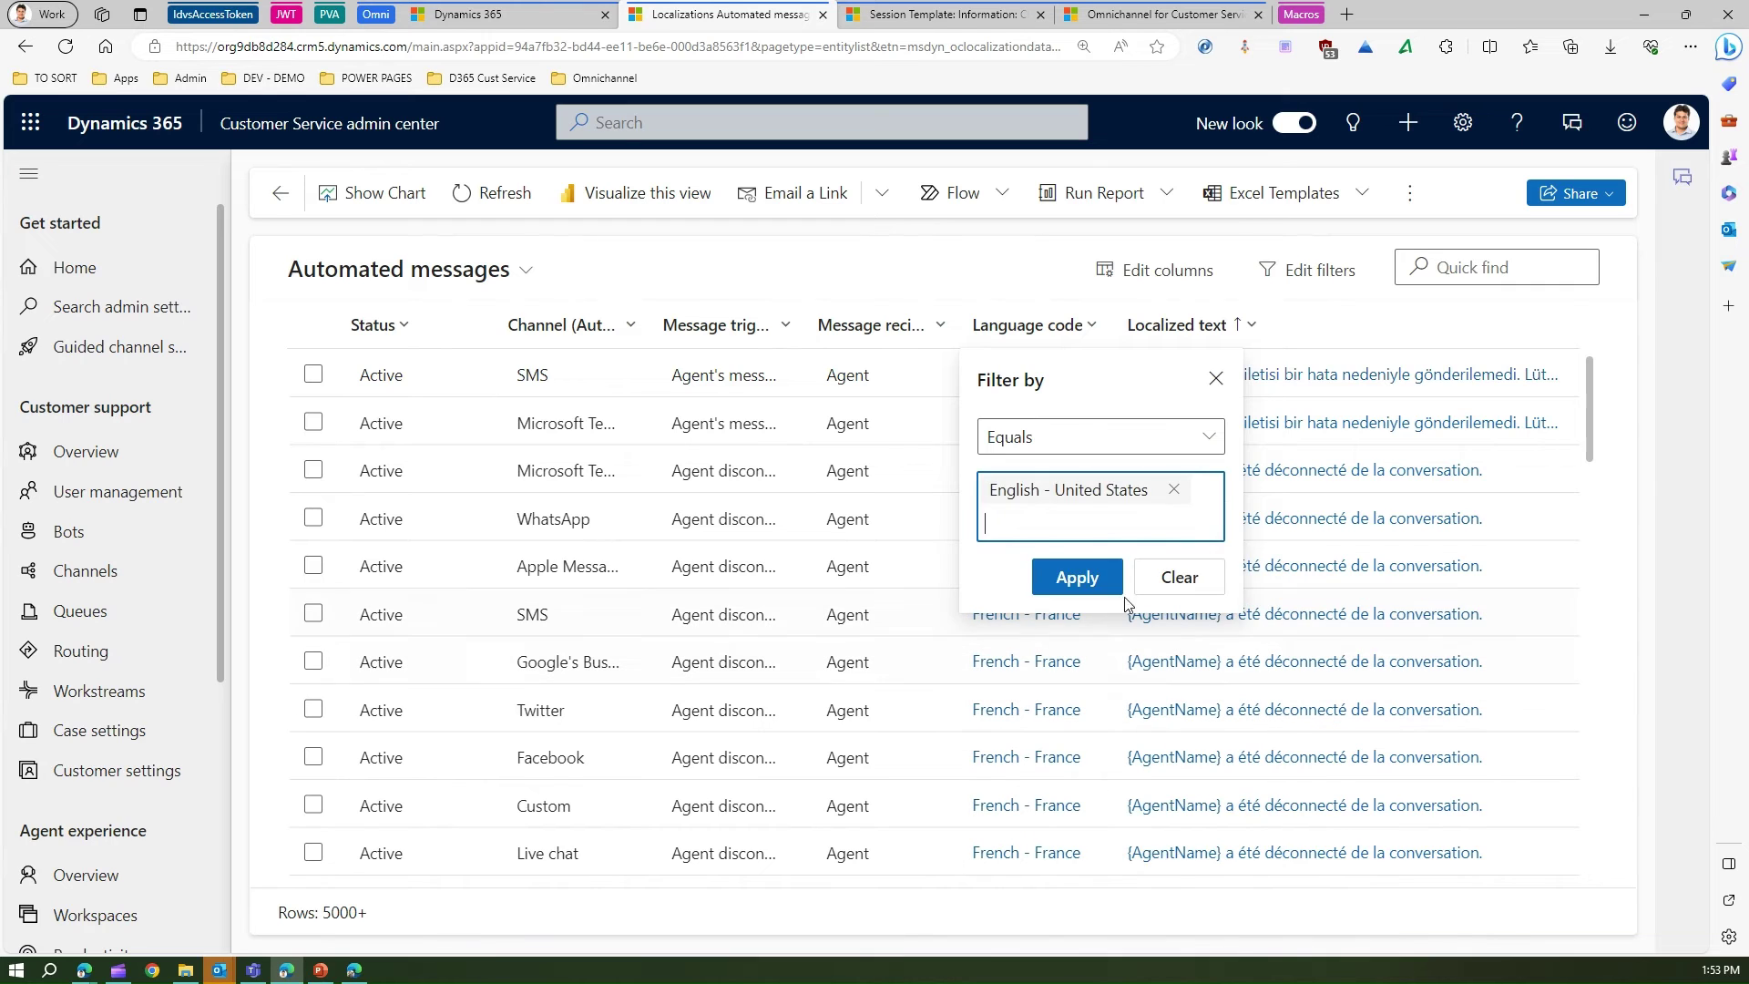
click(1077, 576)
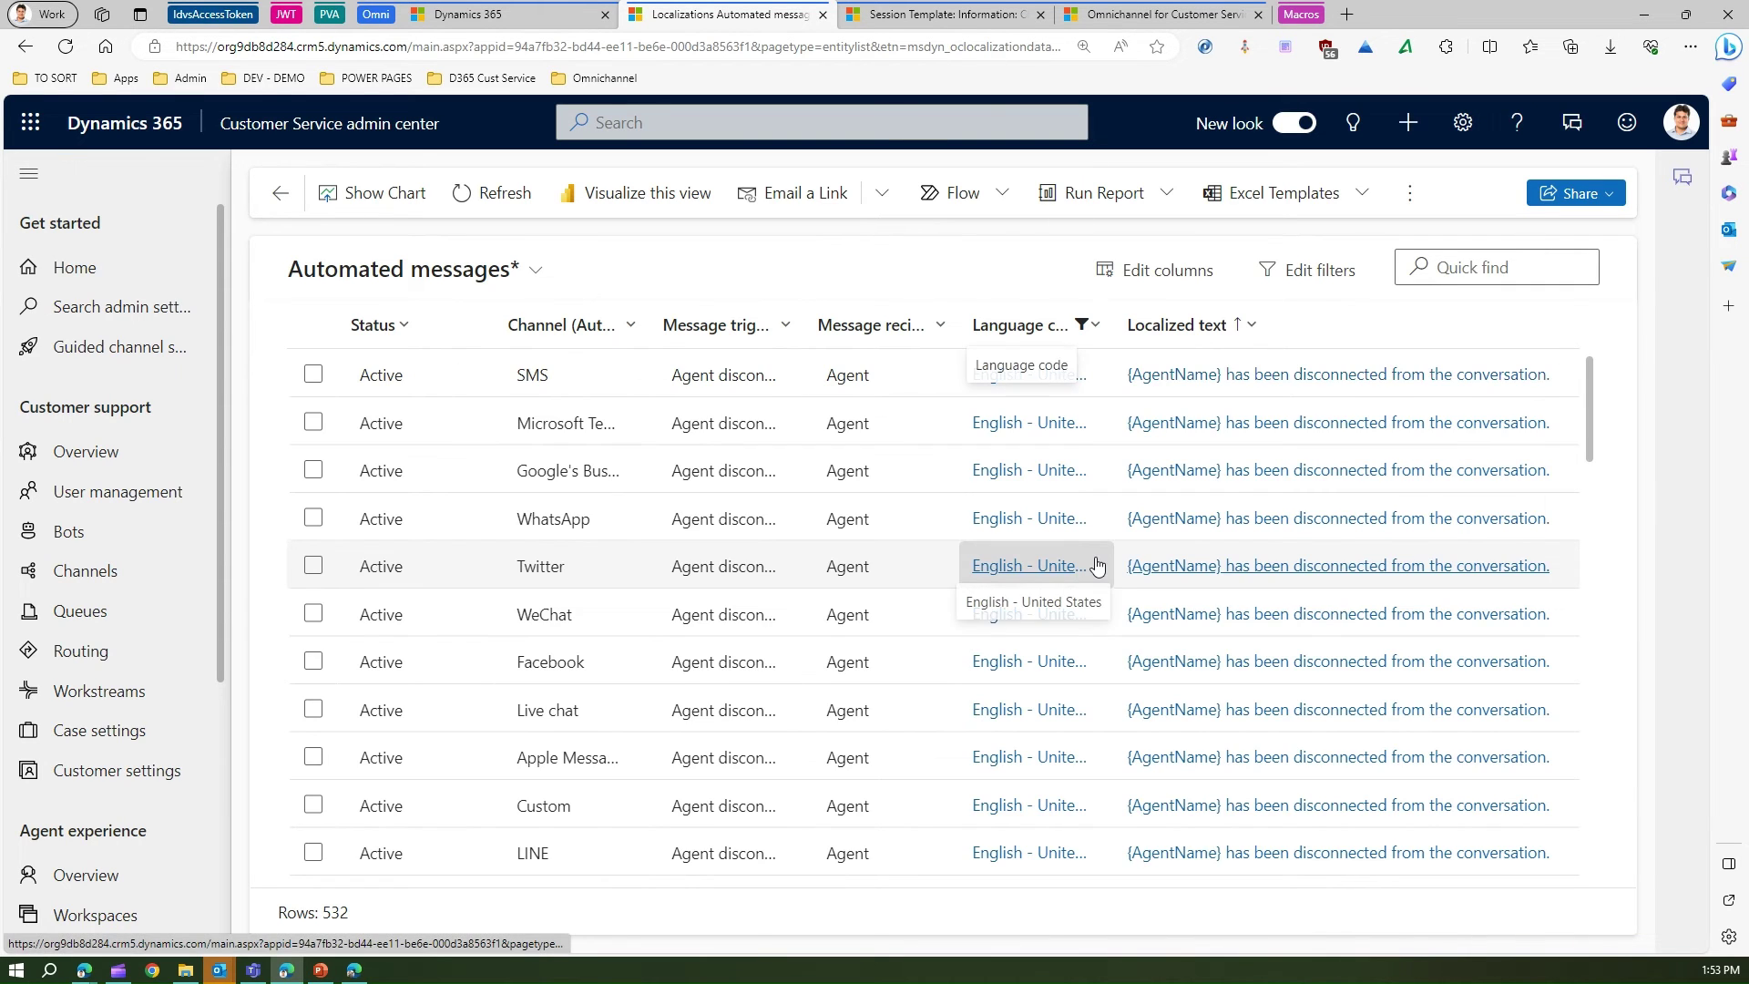
click(601, 327)
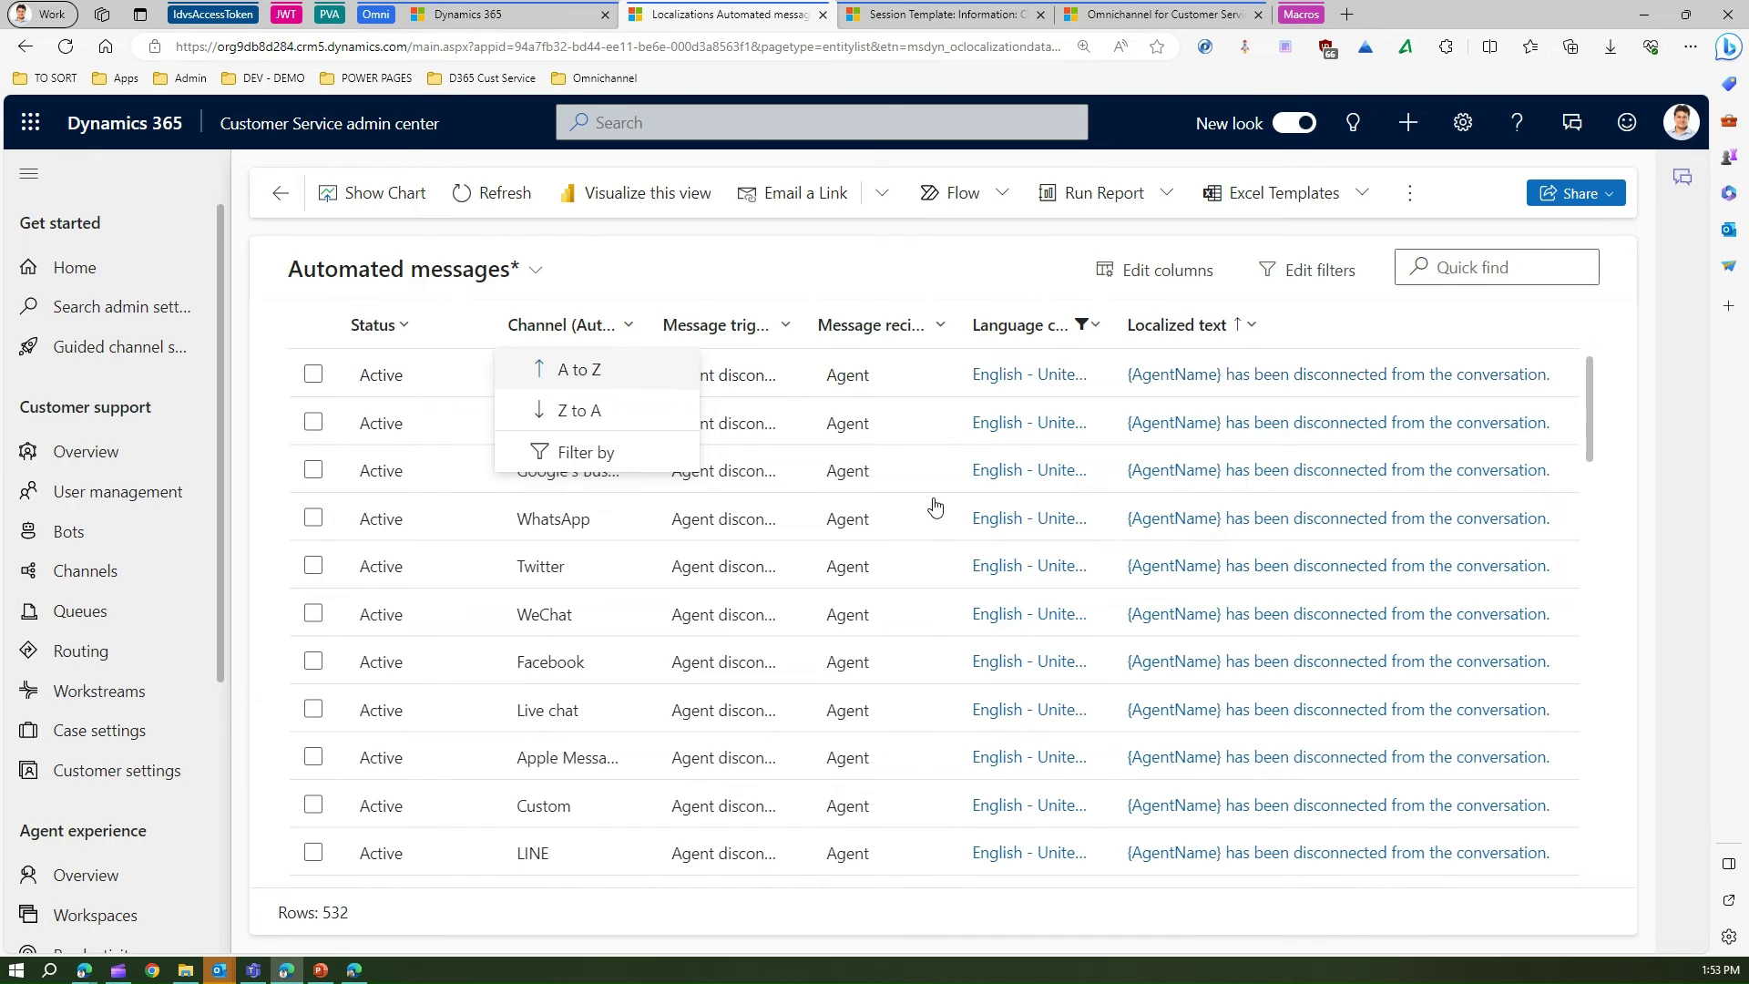
Filter the Channel column to equal Live chat and scroll through the 49 results
click(585, 452)
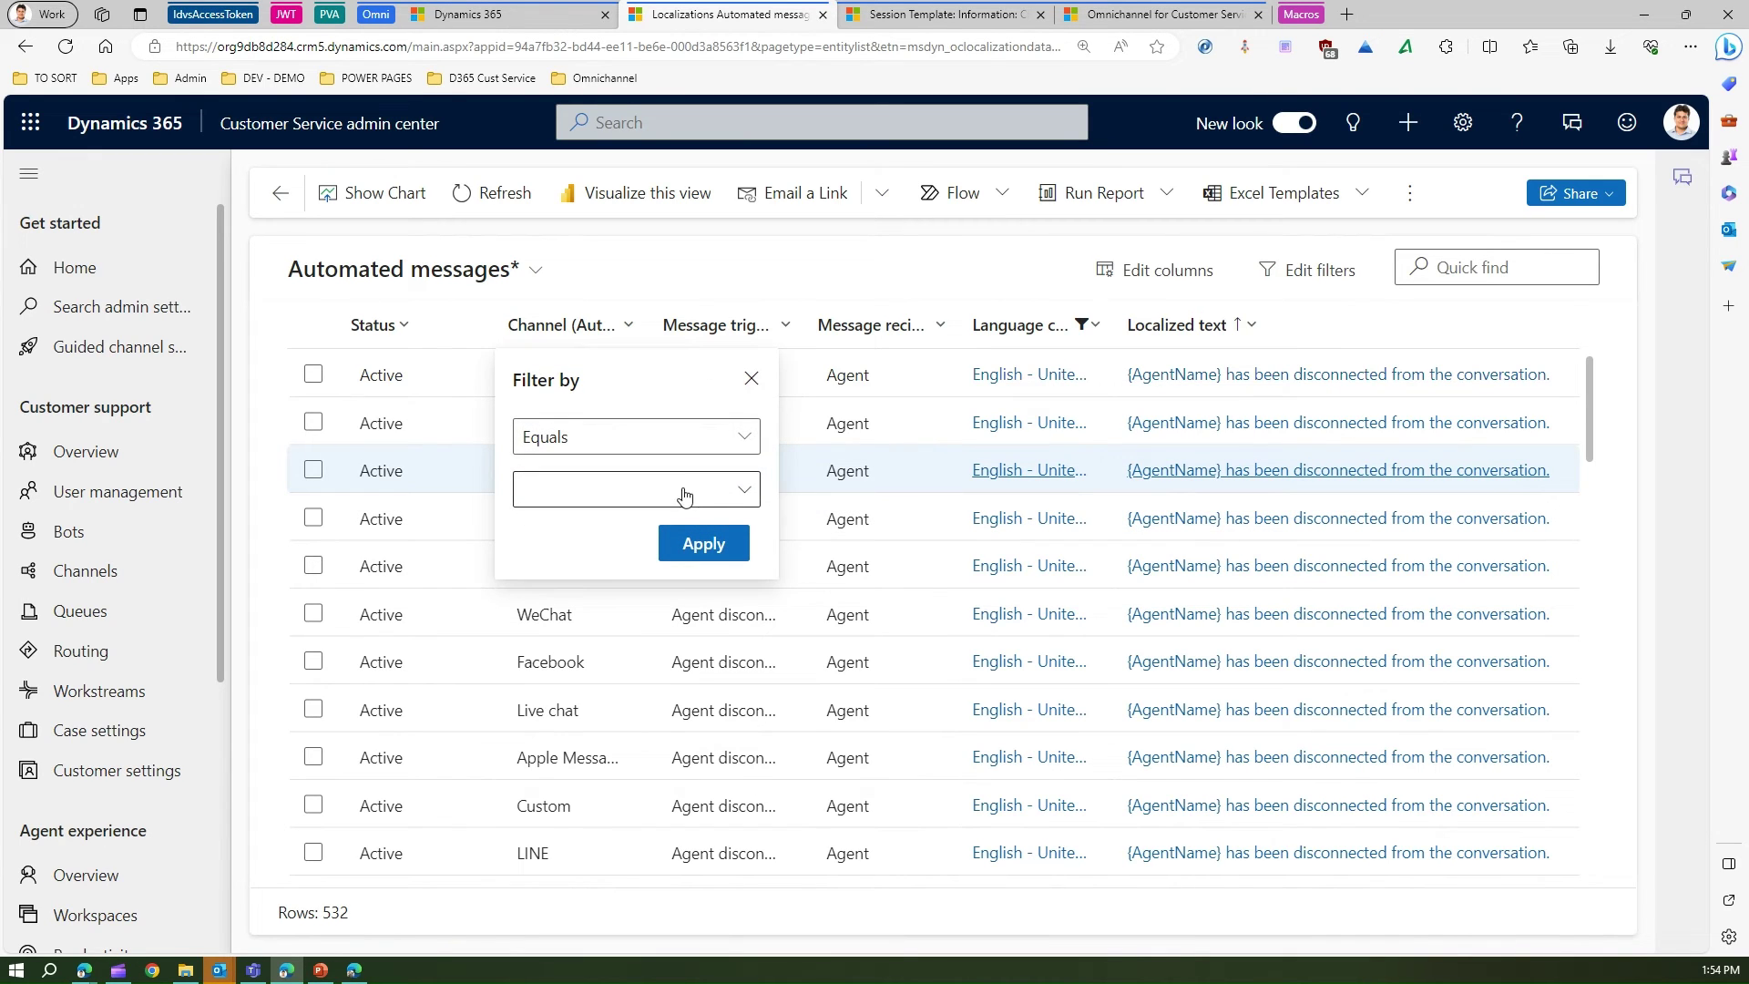
click(748, 493)
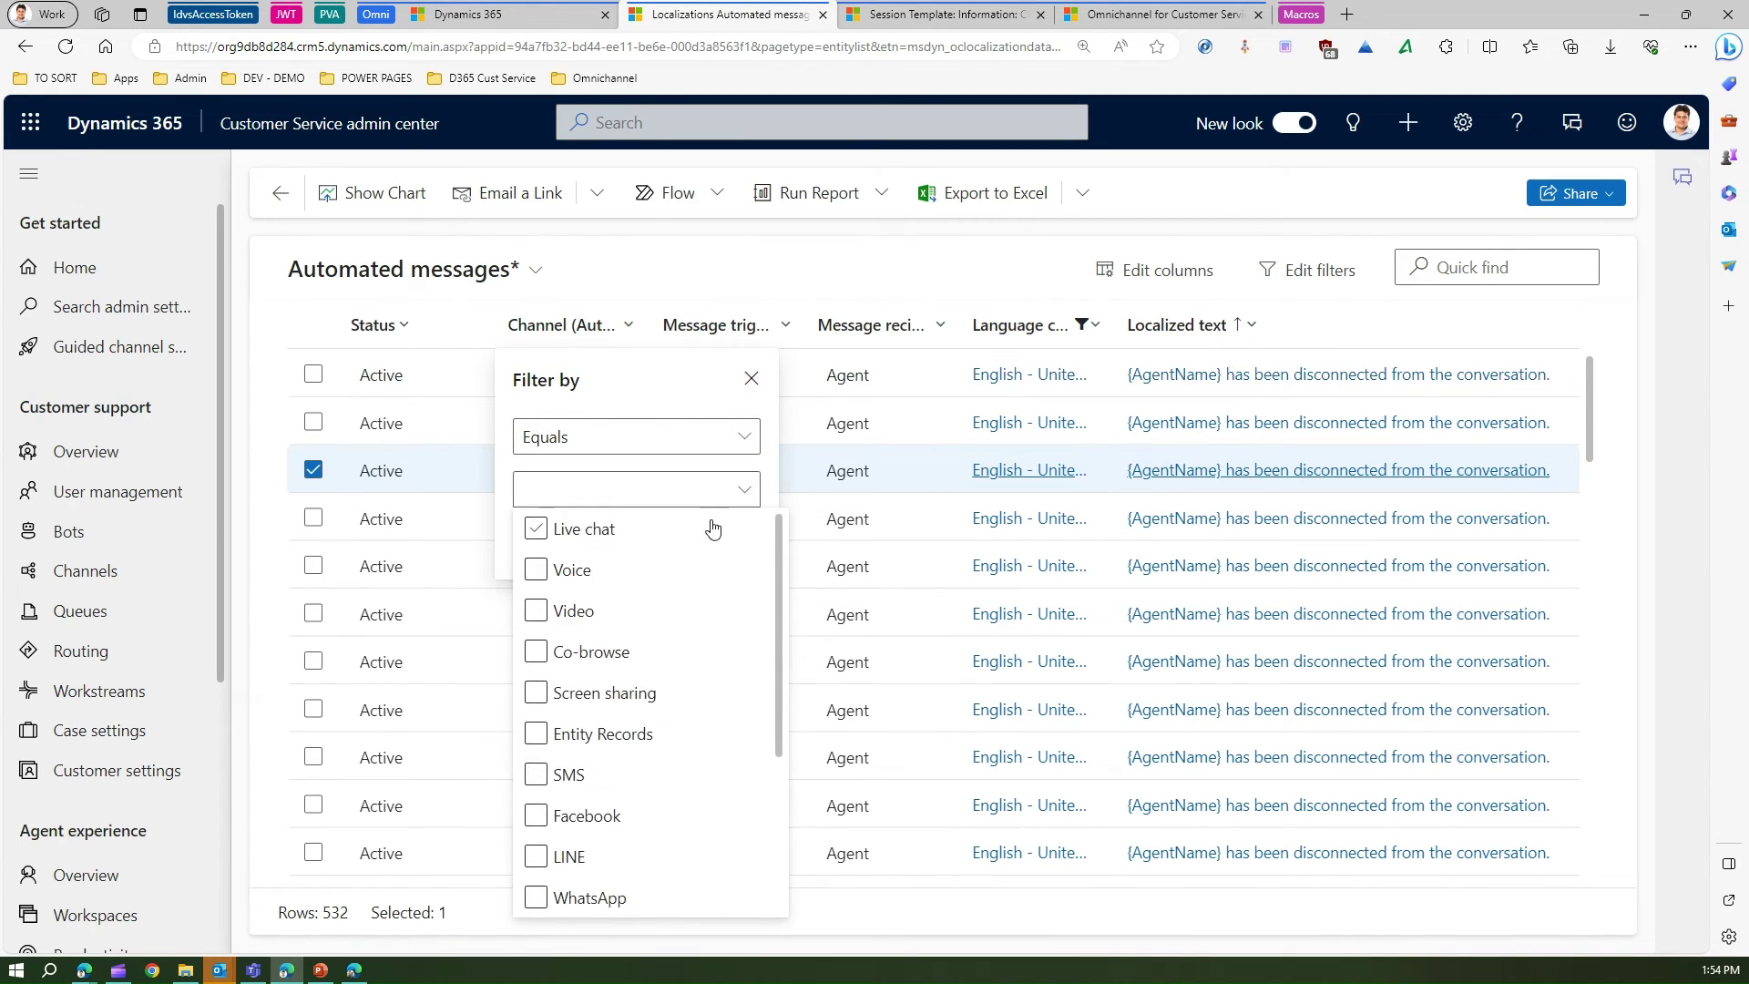
click(535, 536)
click(644, 409)
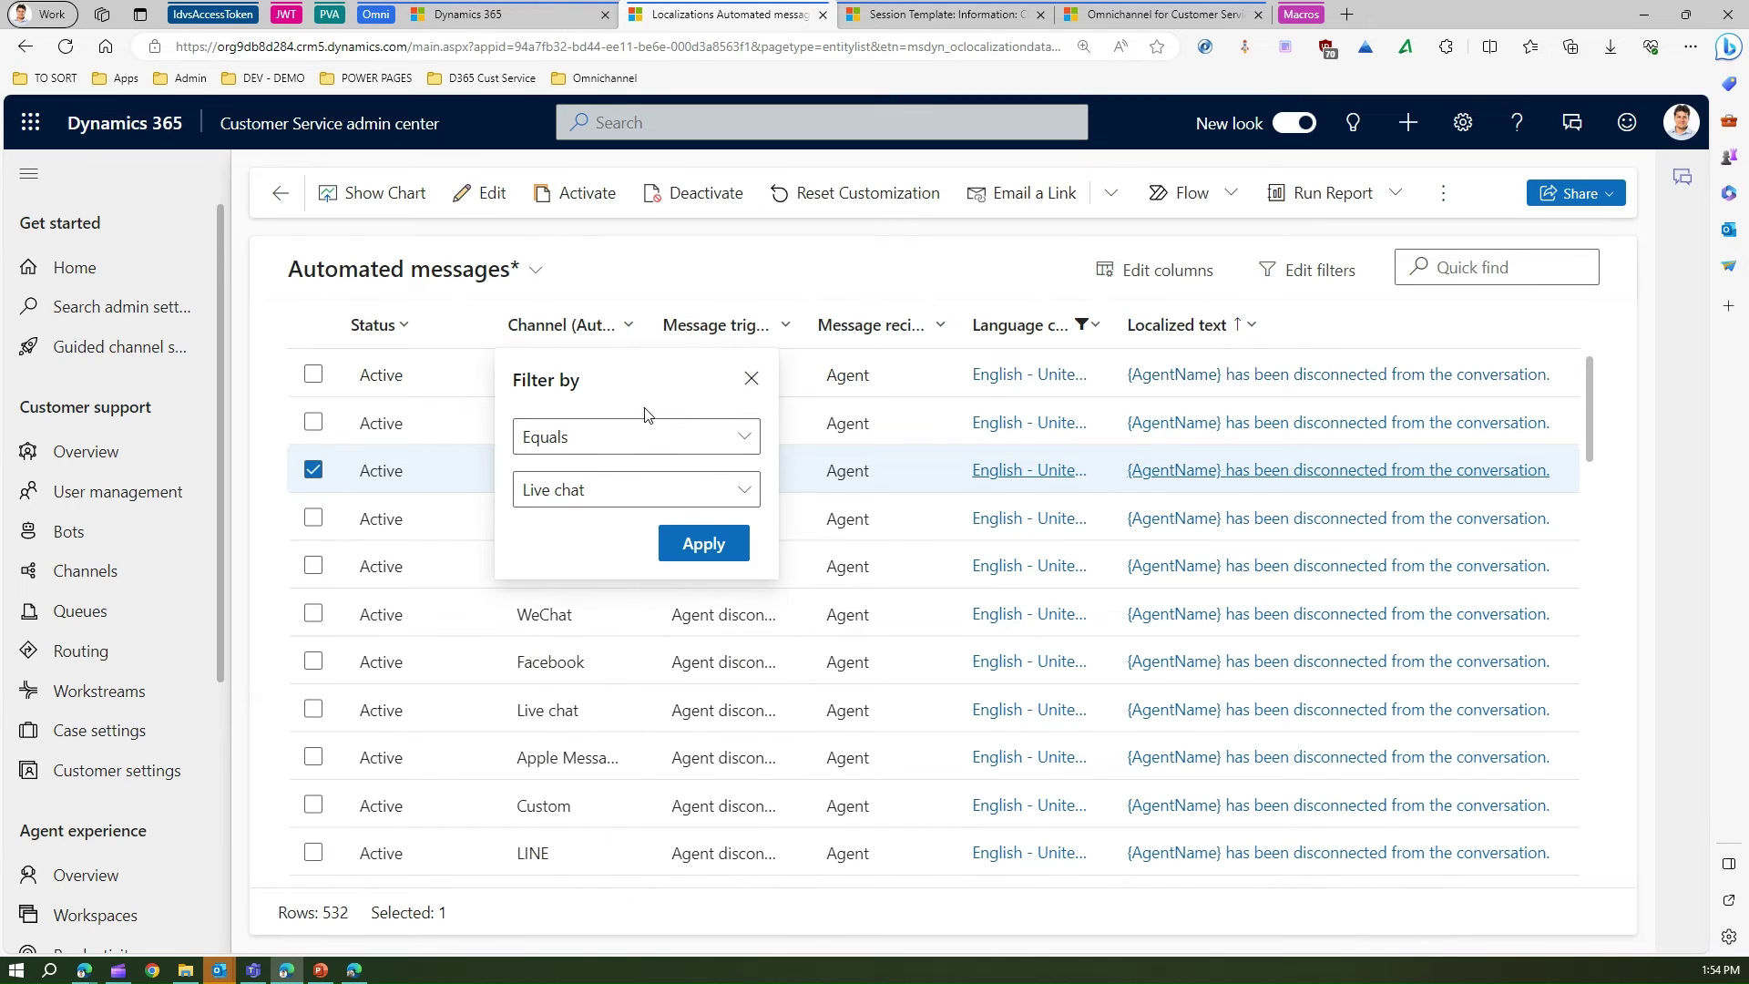
click(698, 544)
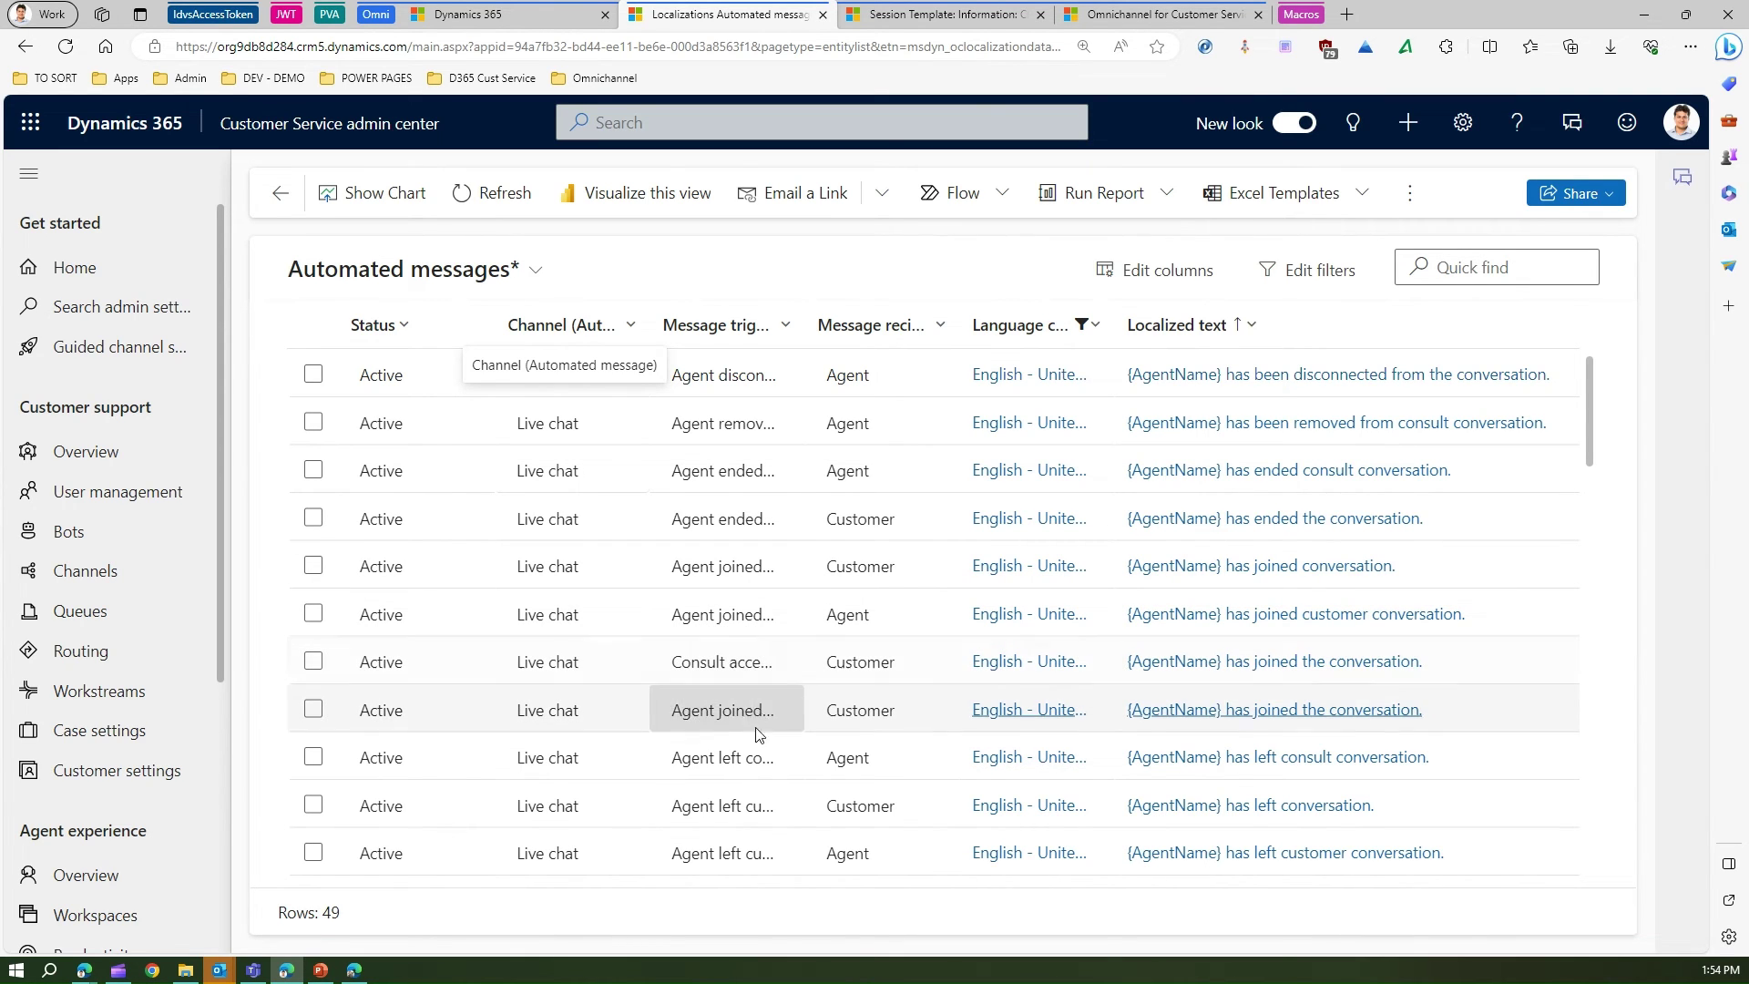
scroll(1593, 476, down, 2)
scroll(1590, 476, down, 3)
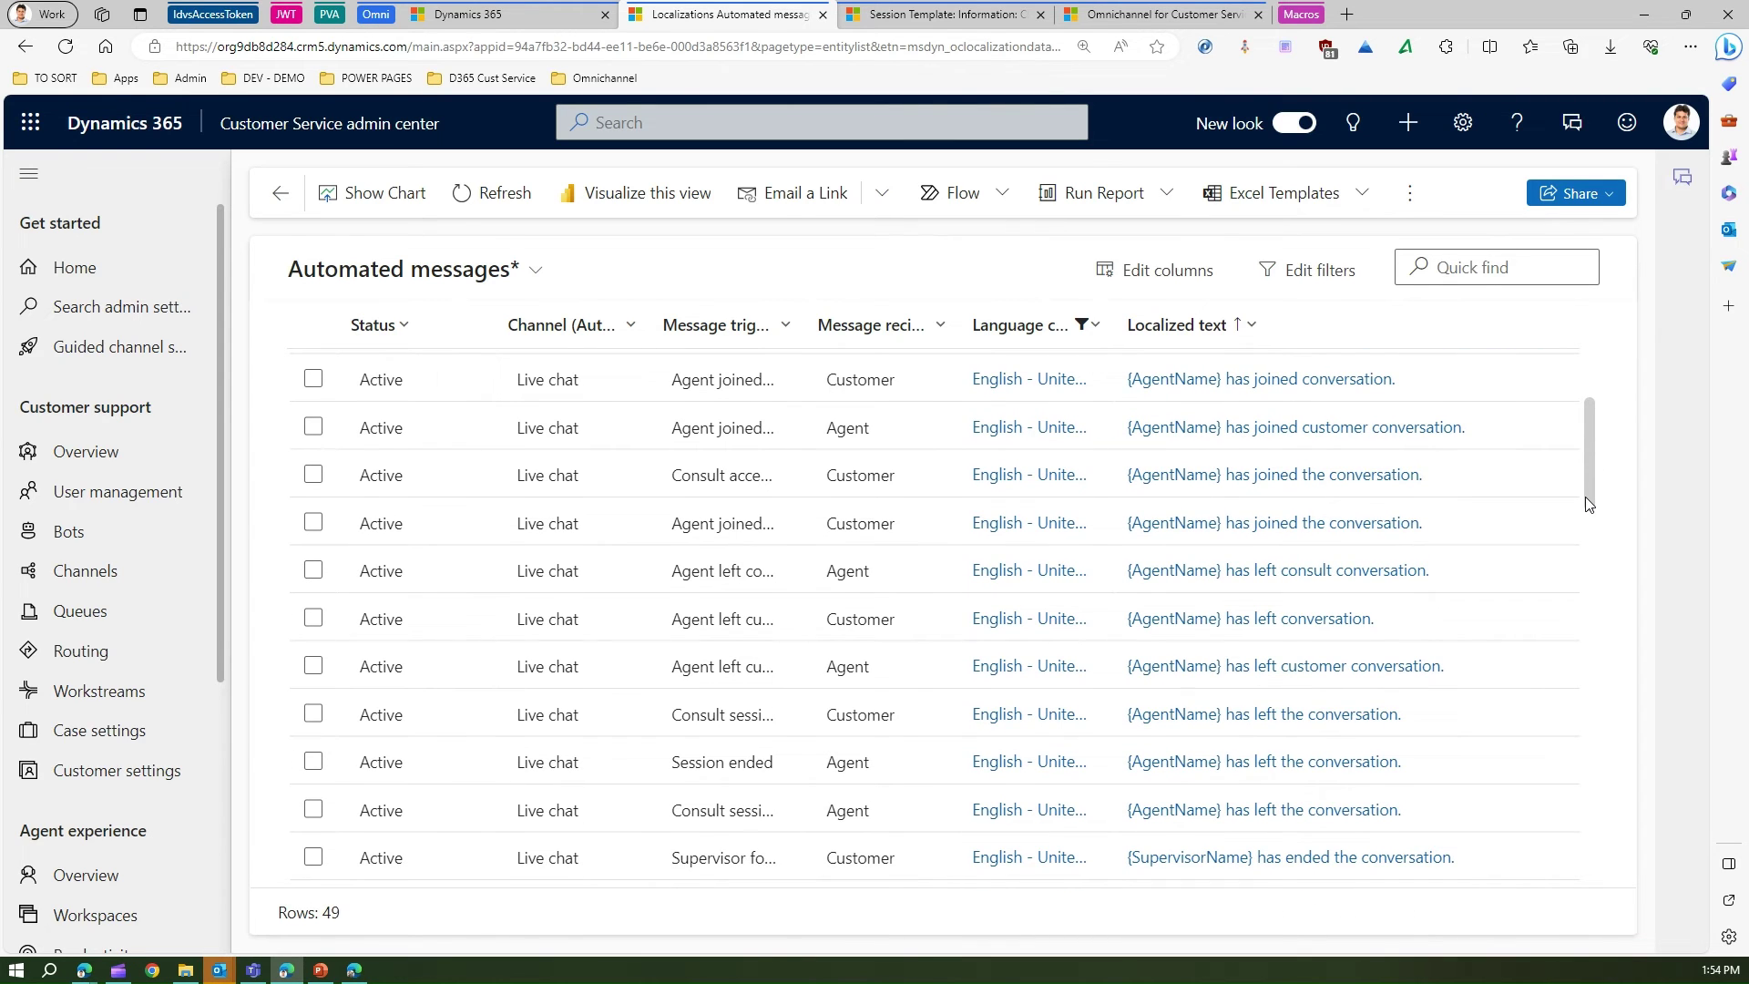
scroll(1586, 503, down, 5)
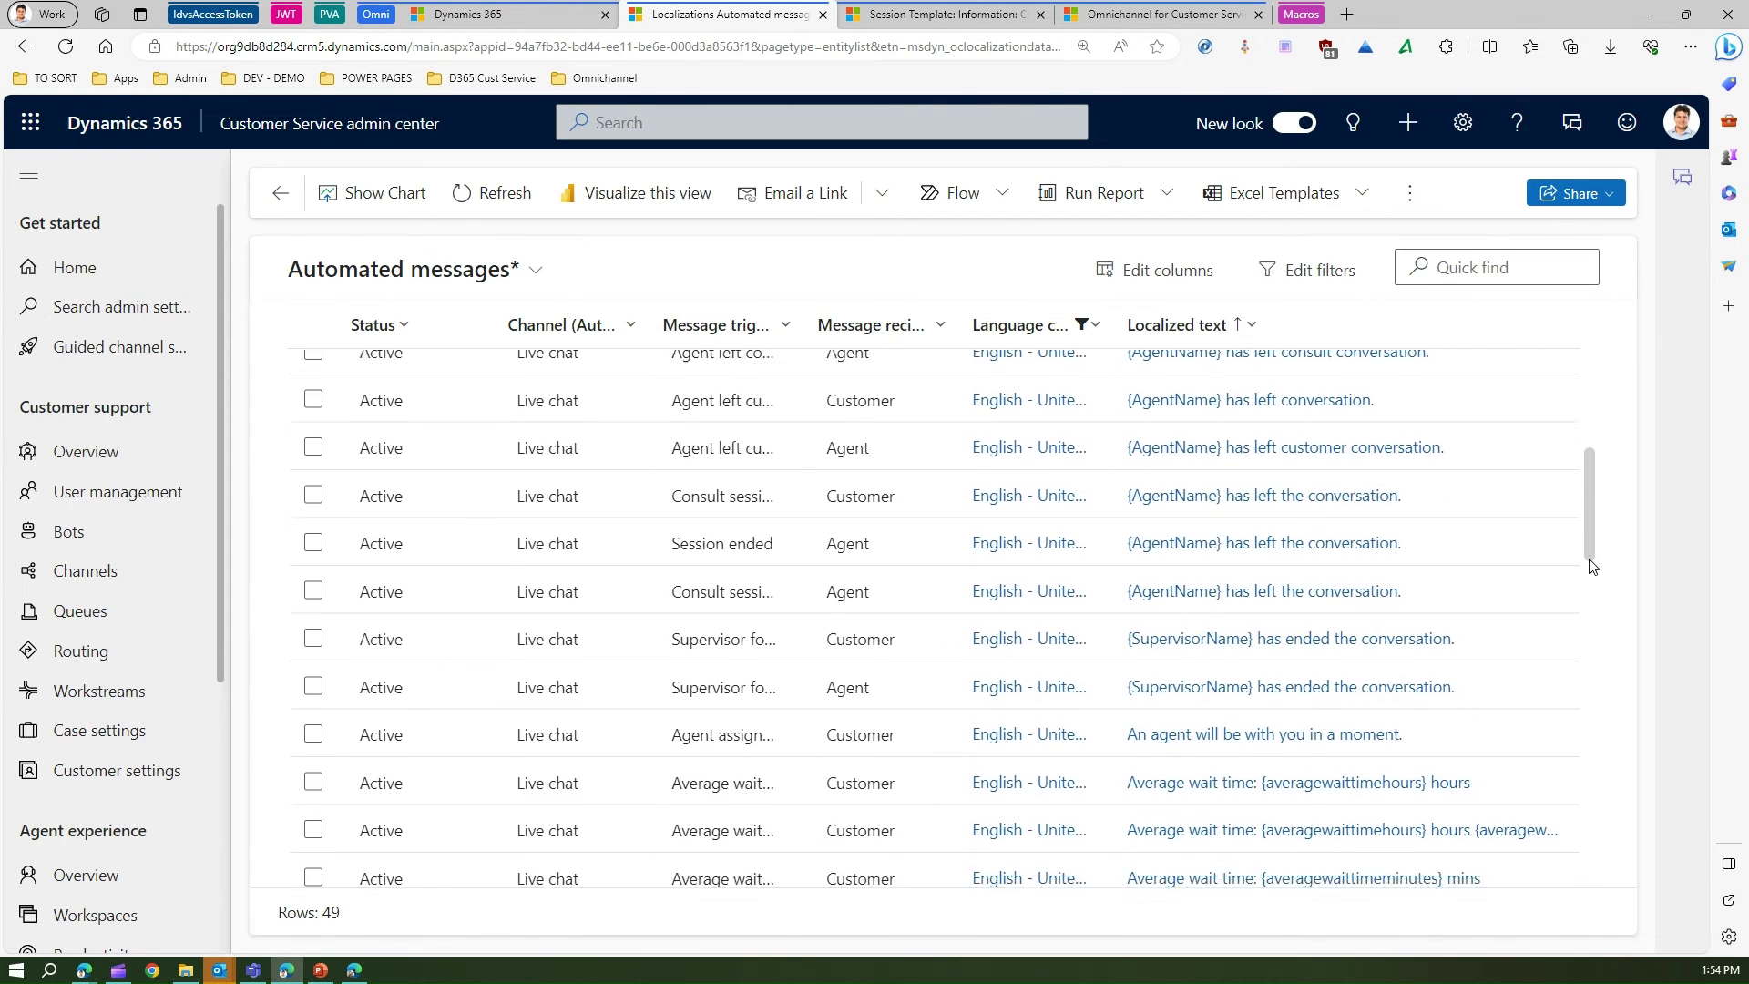
scroll(1592, 567, down, 15)
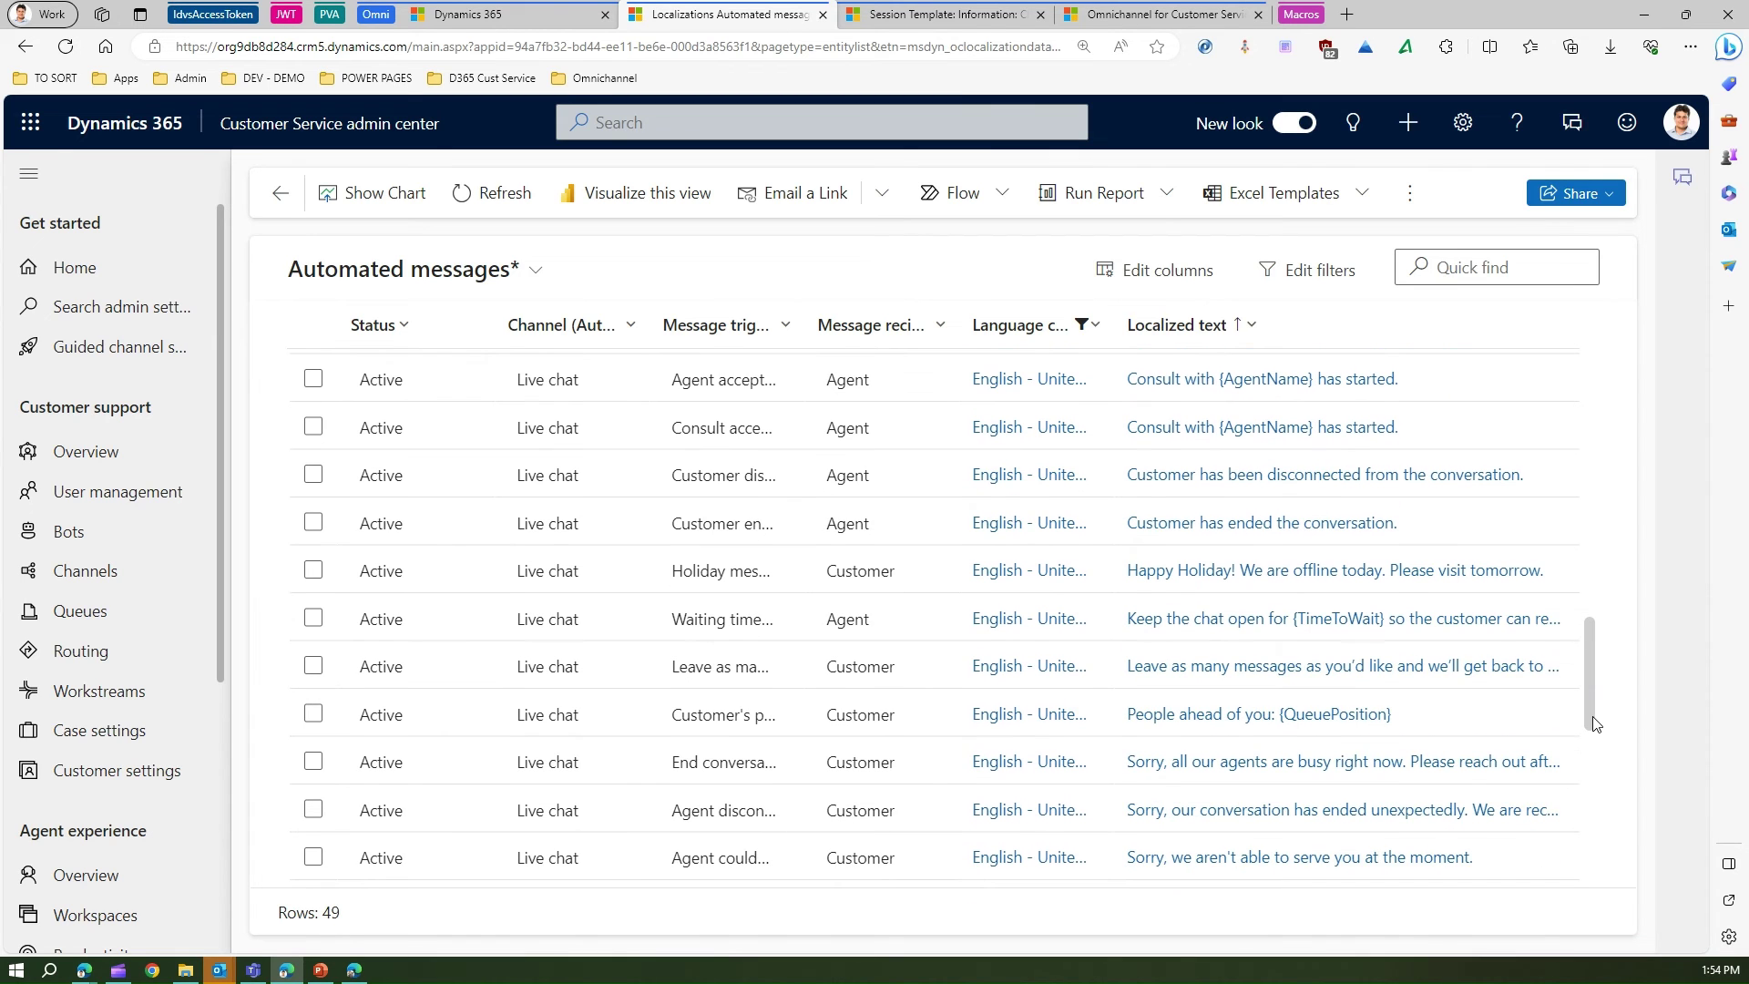
Filter the Message trigger column to messages containing 'consult', leaving 12 results
click(782, 325)
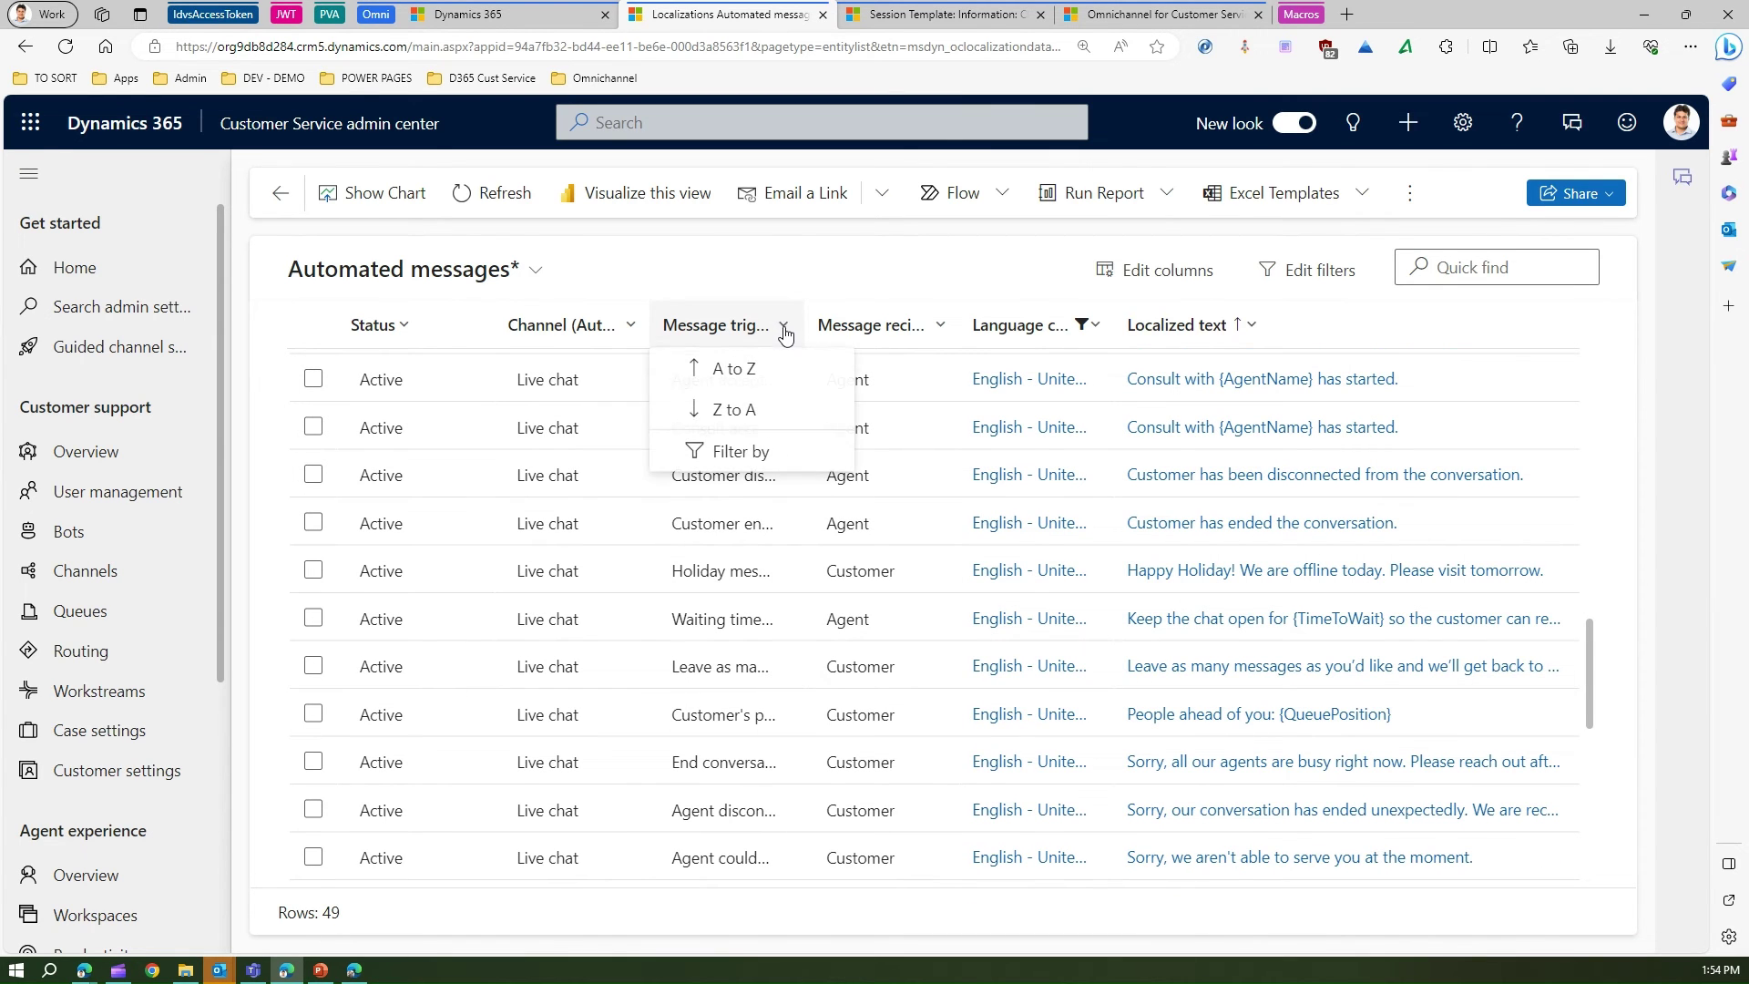
click(752, 453)
click(810, 439)
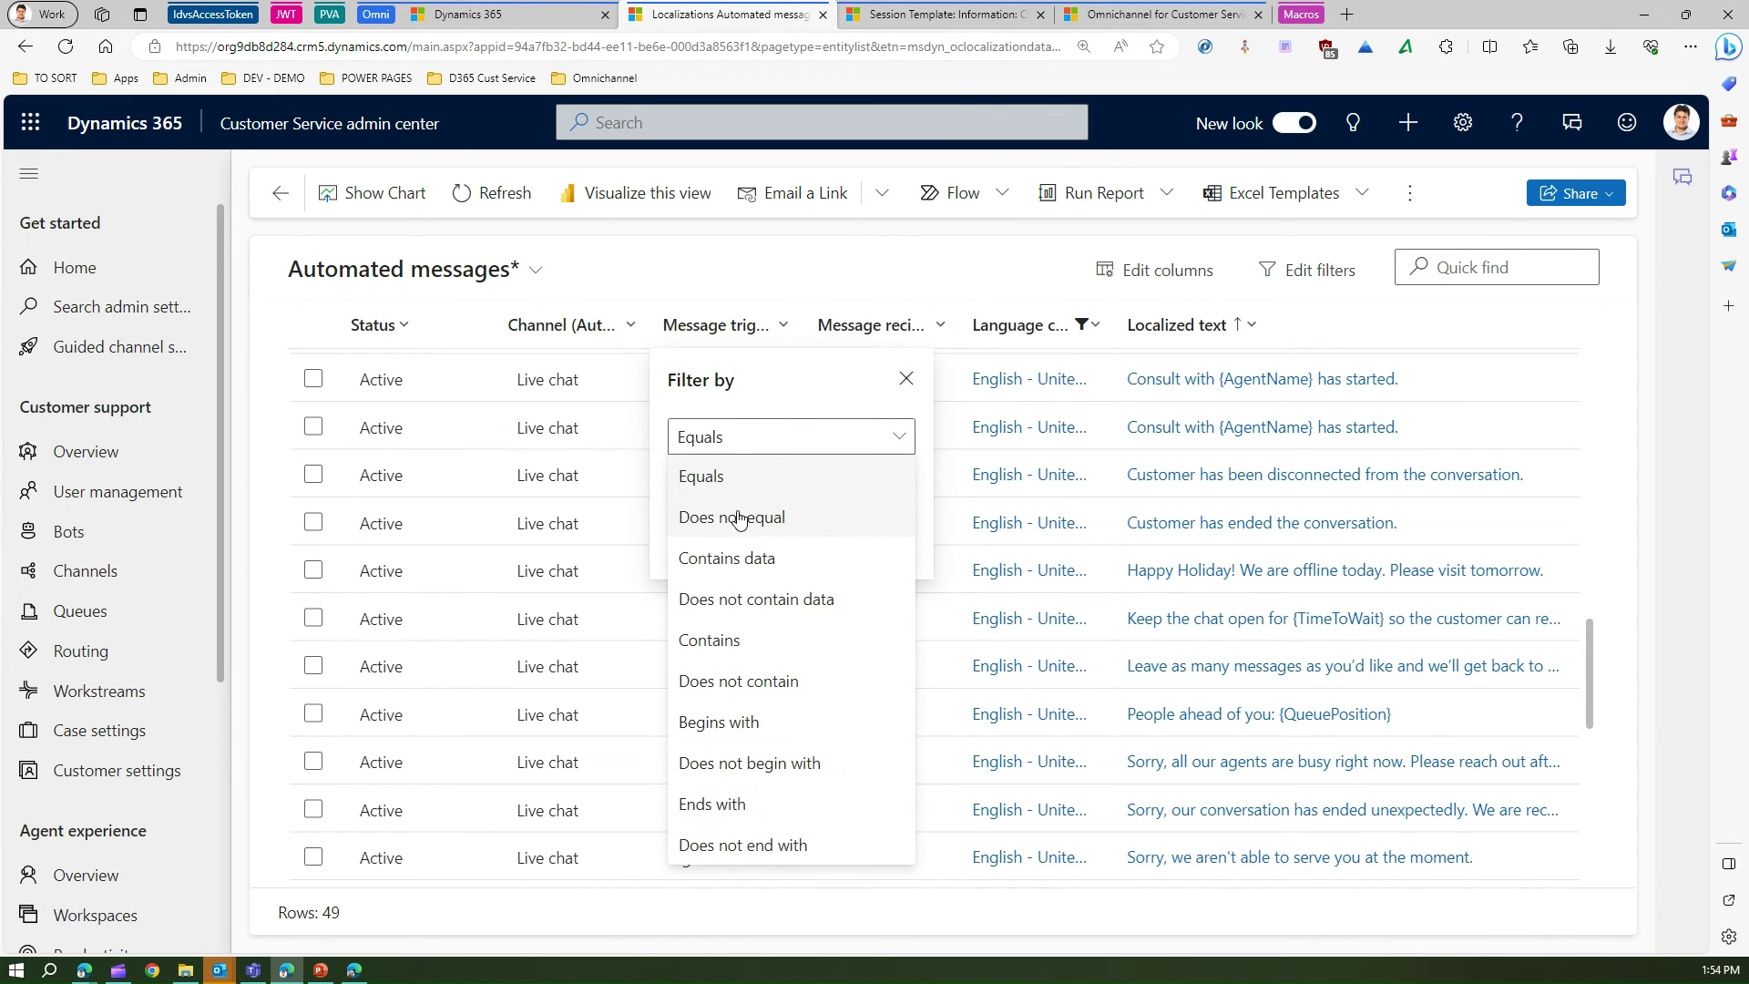
click(717, 639)
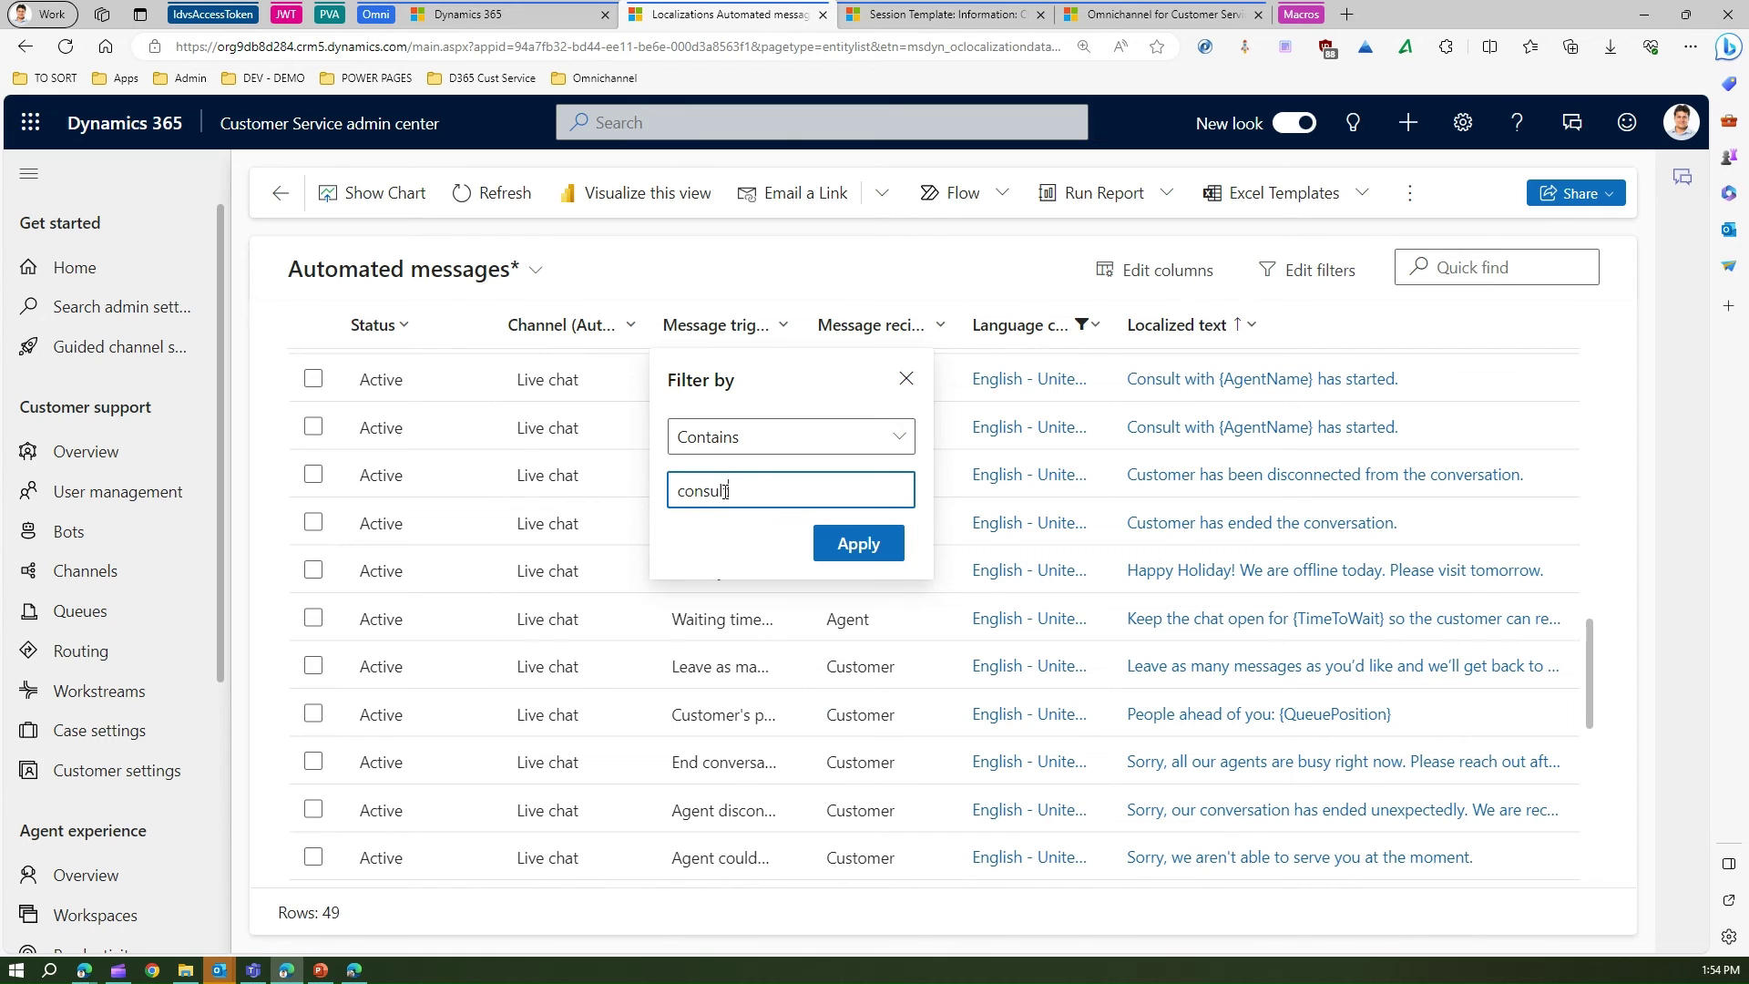
click(856, 543)
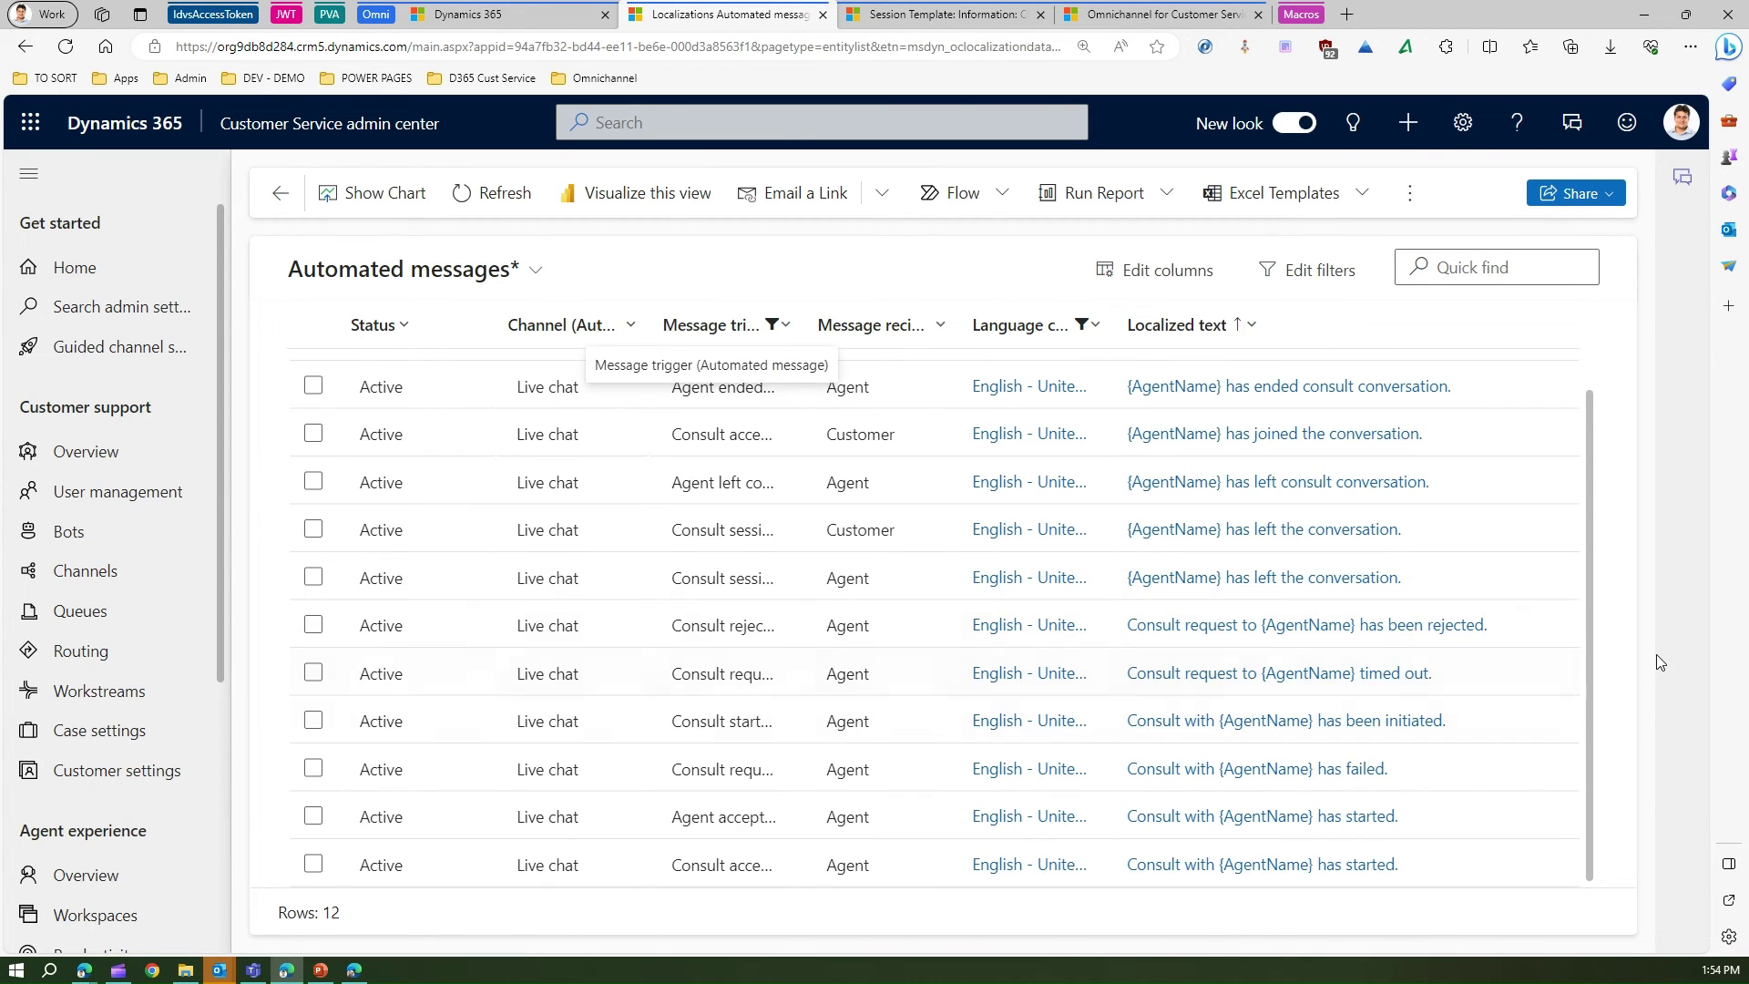
Widen the Message trigger column and select only the Consult started row
scroll(1589, 485, up, 1)
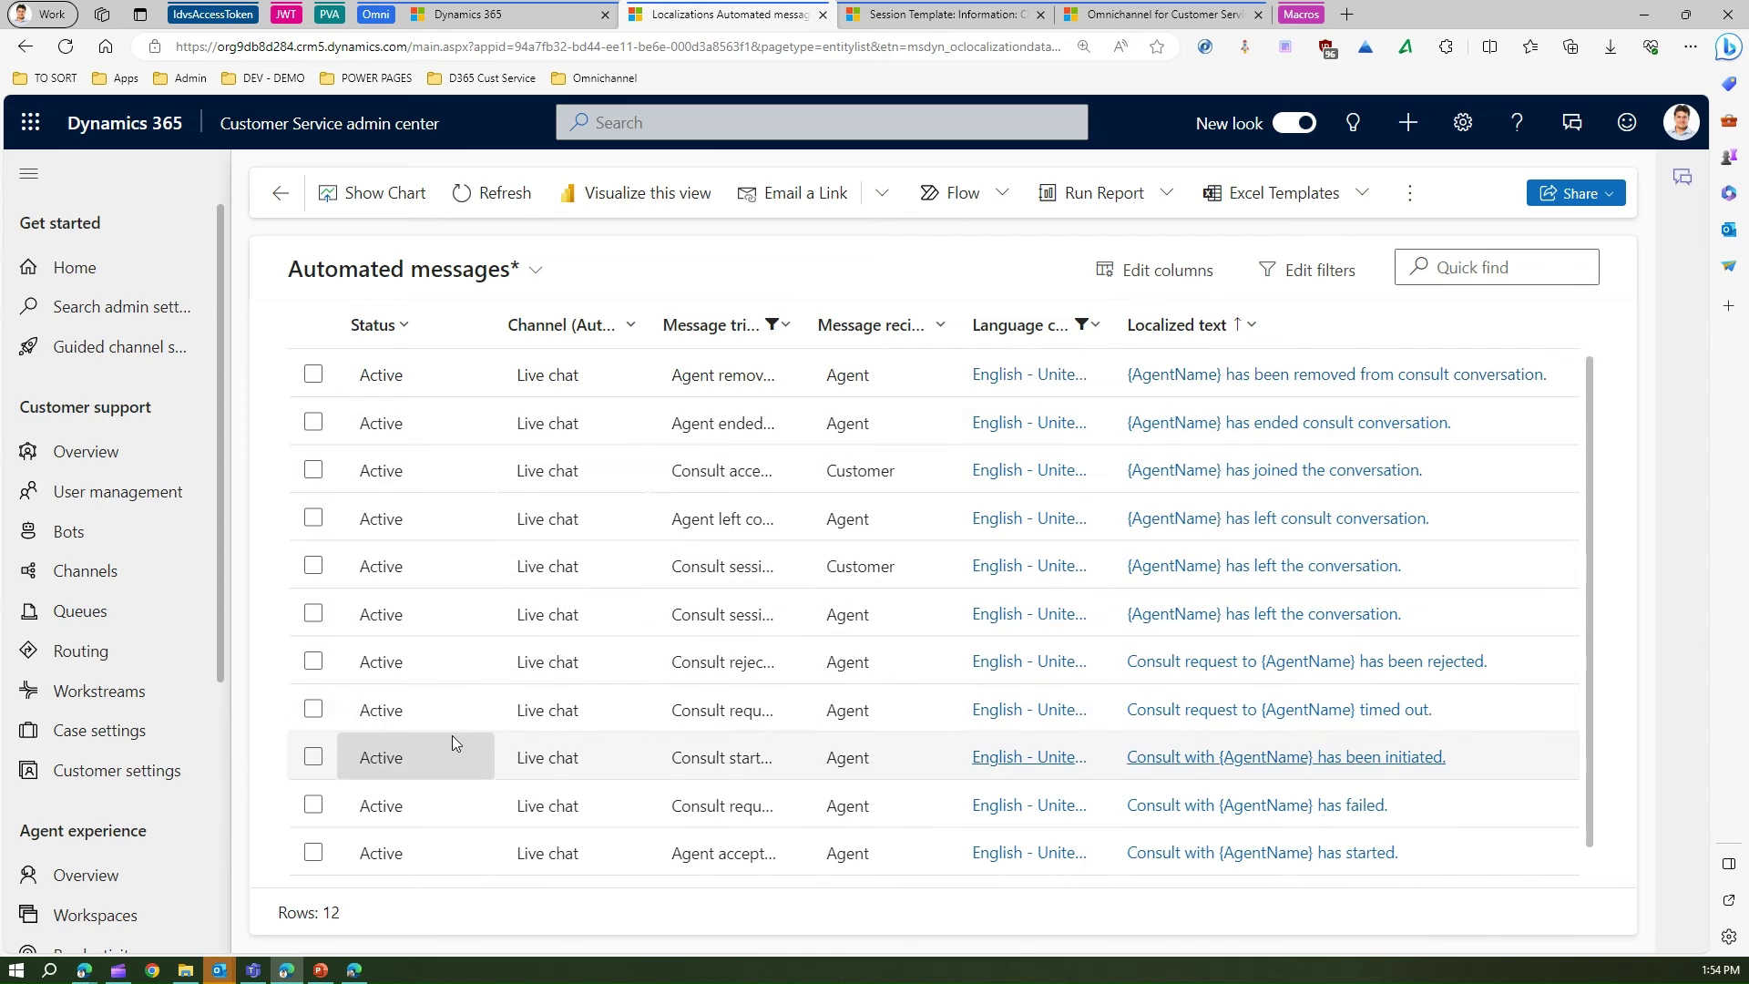
click(312, 613)
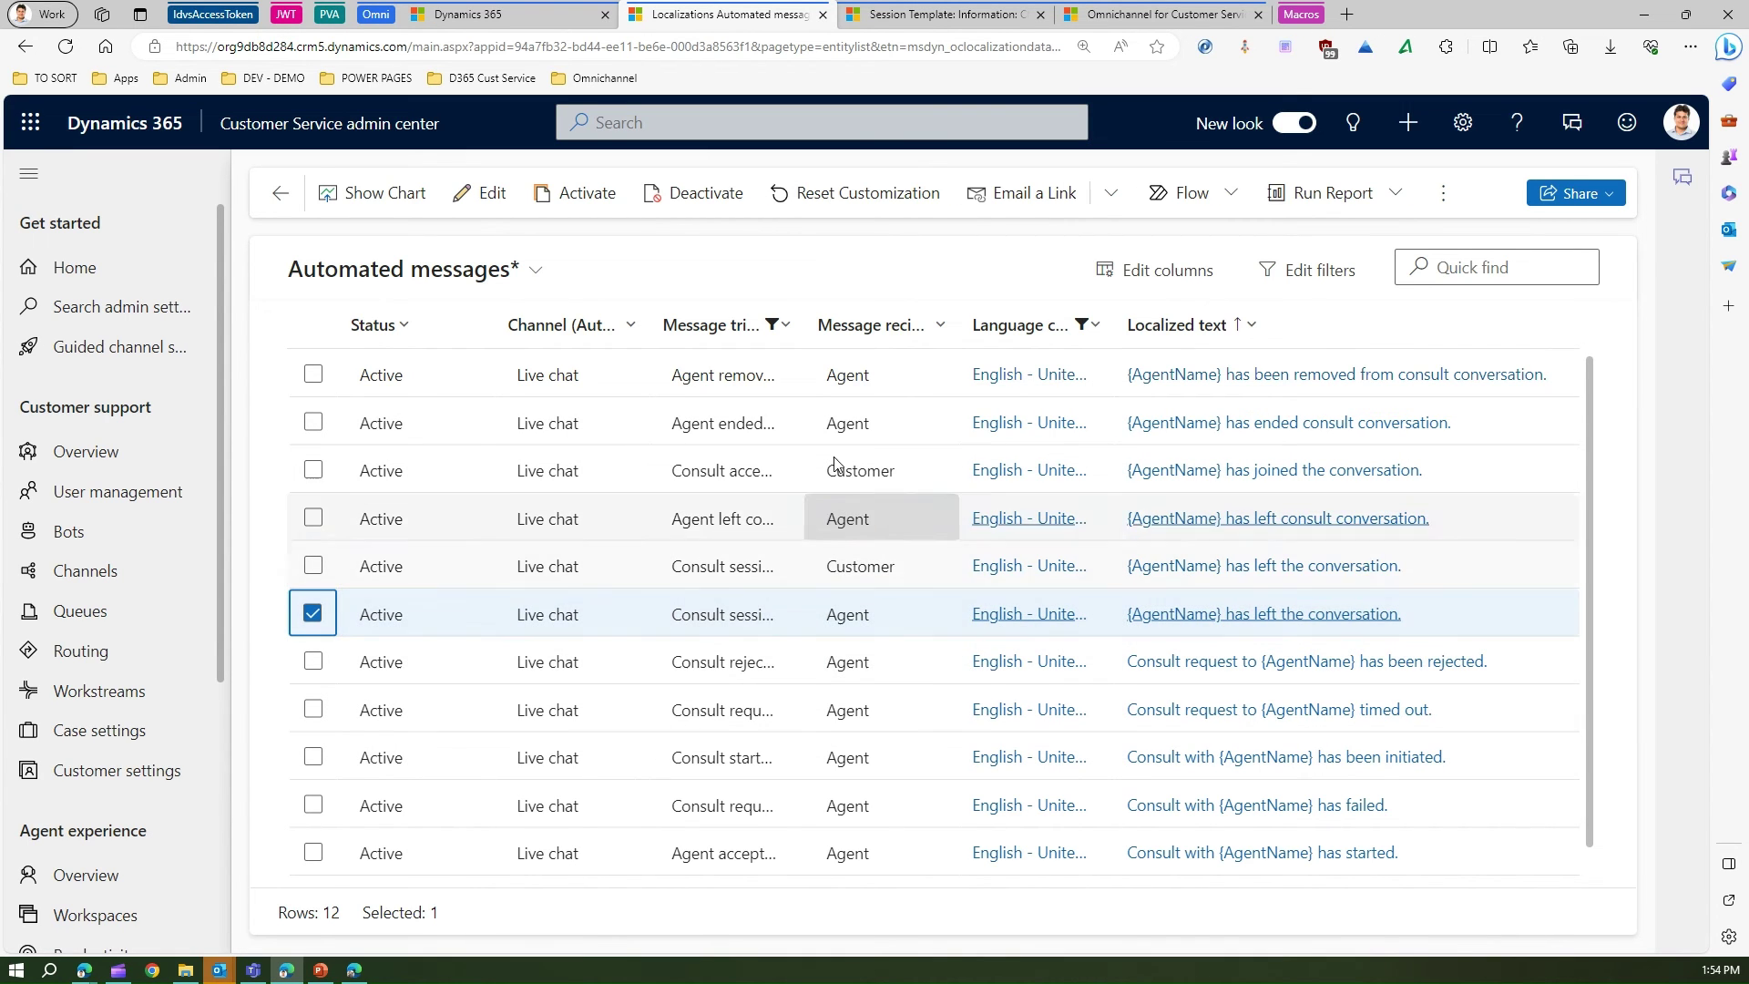
drag(801, 325, 1002, 326)
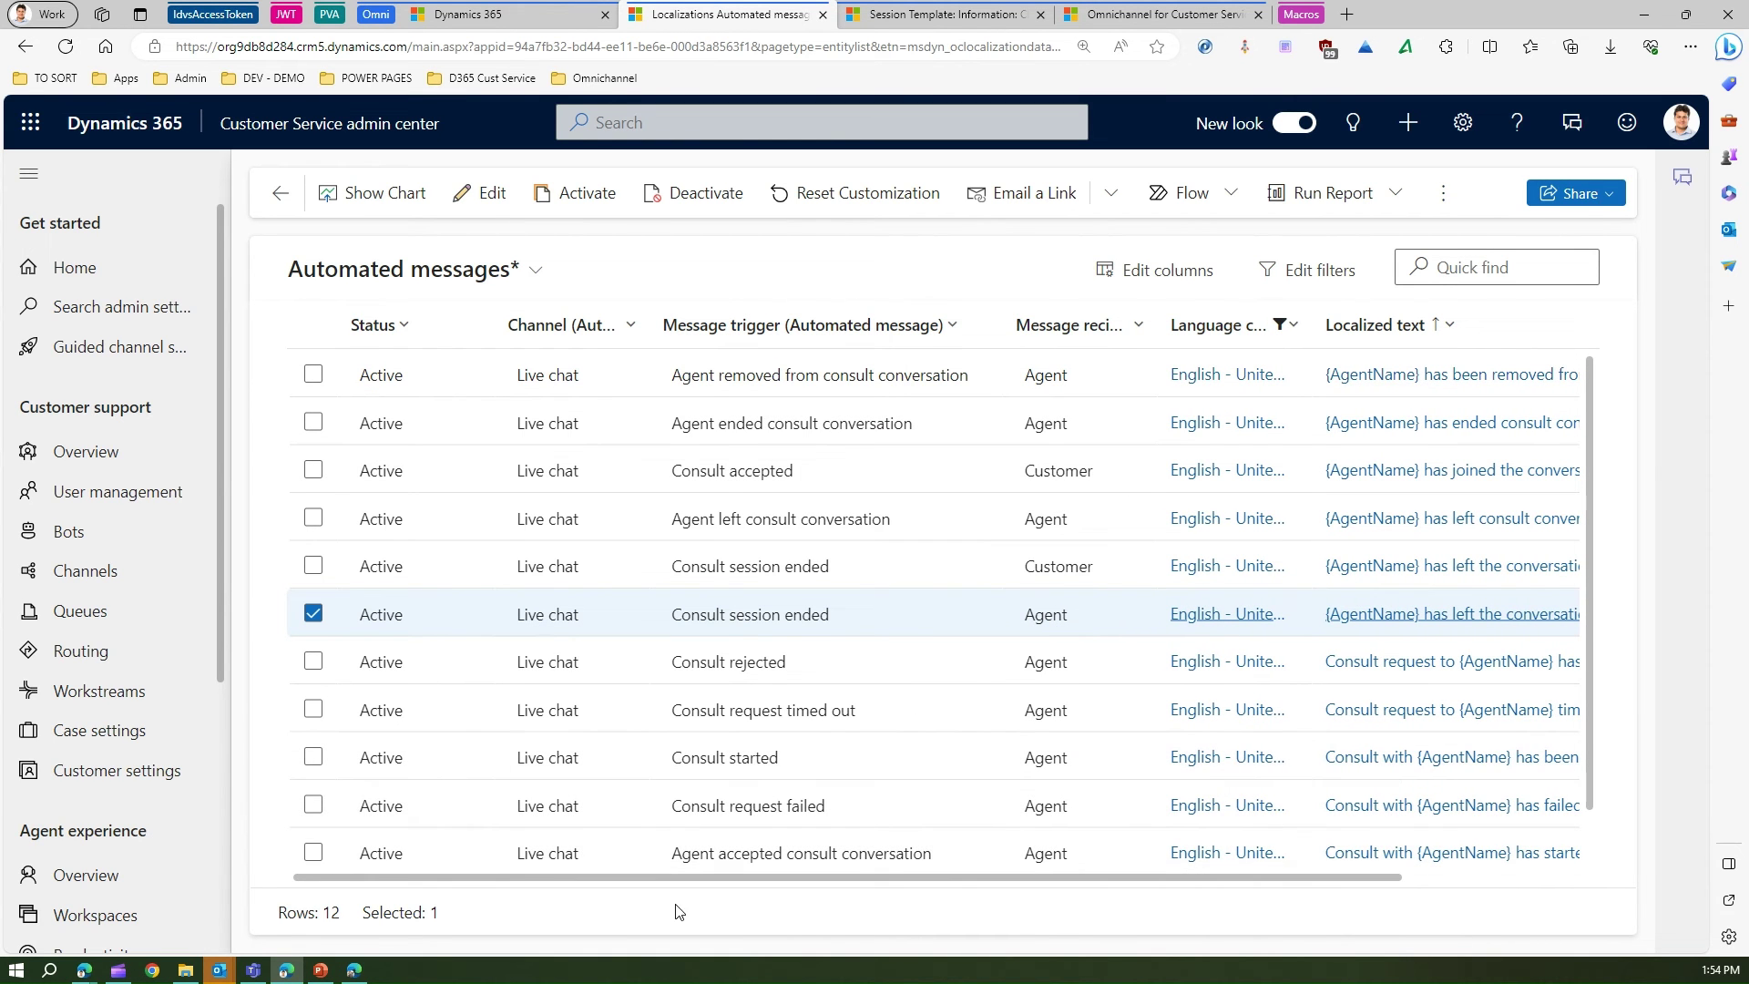
click(312, 758)
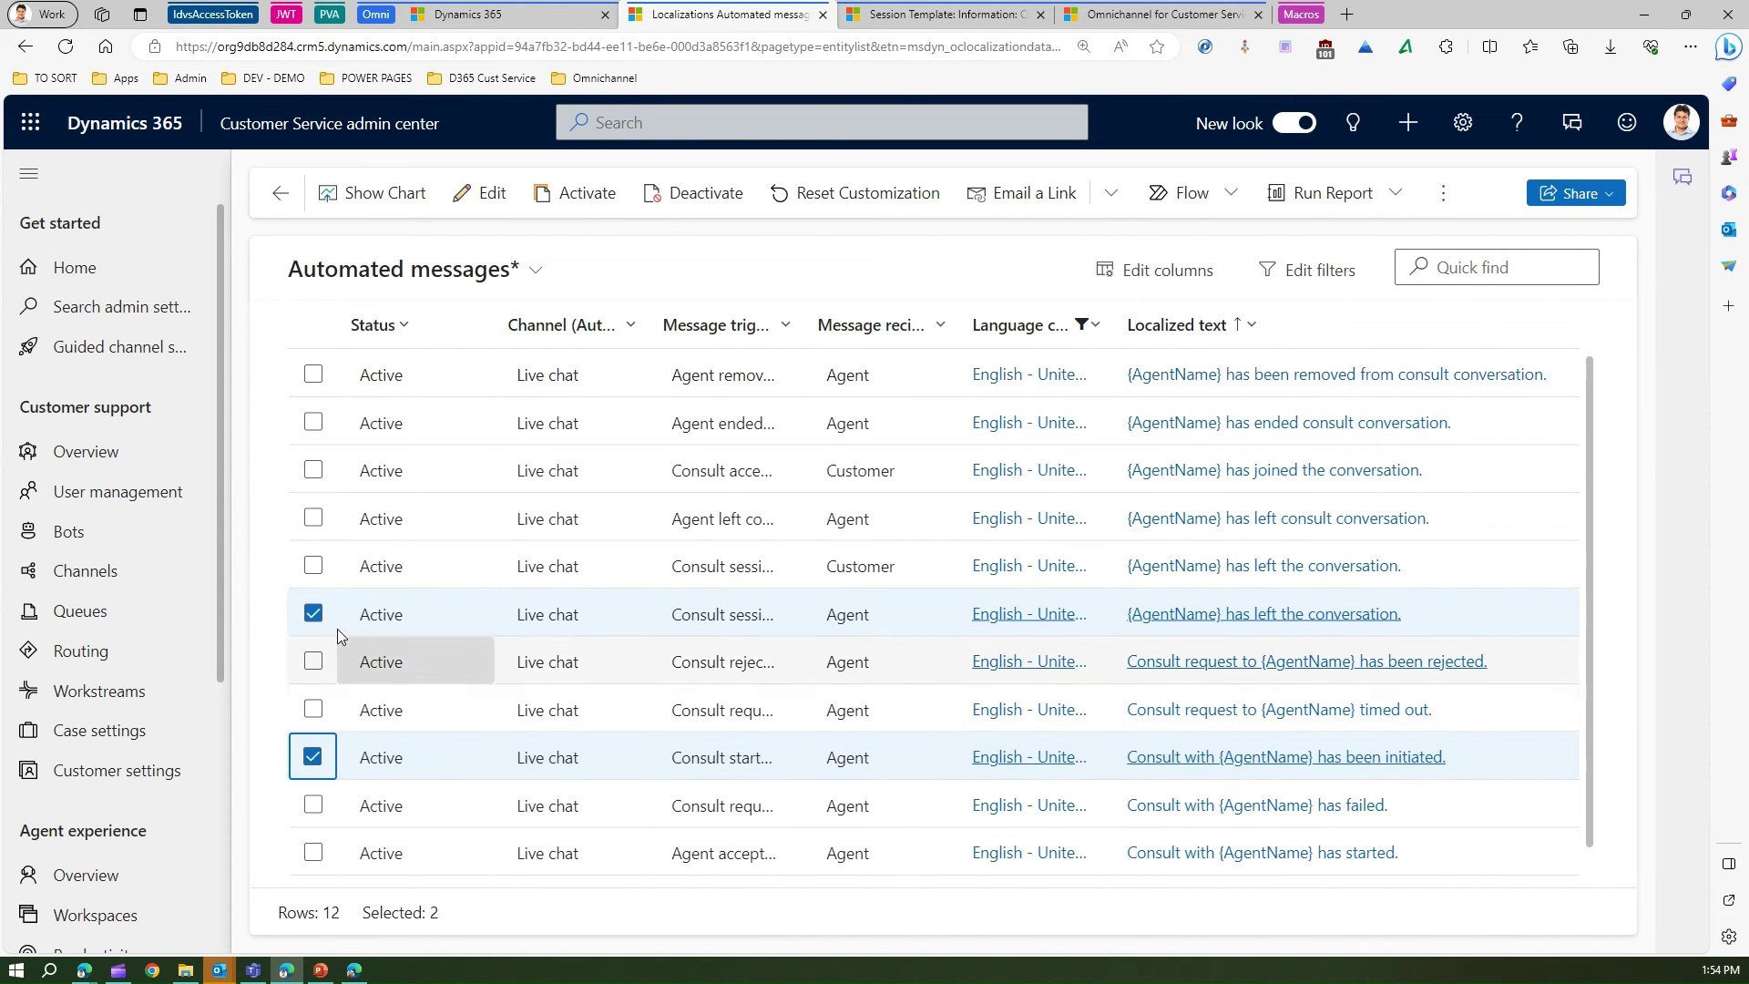
click(312, 614)
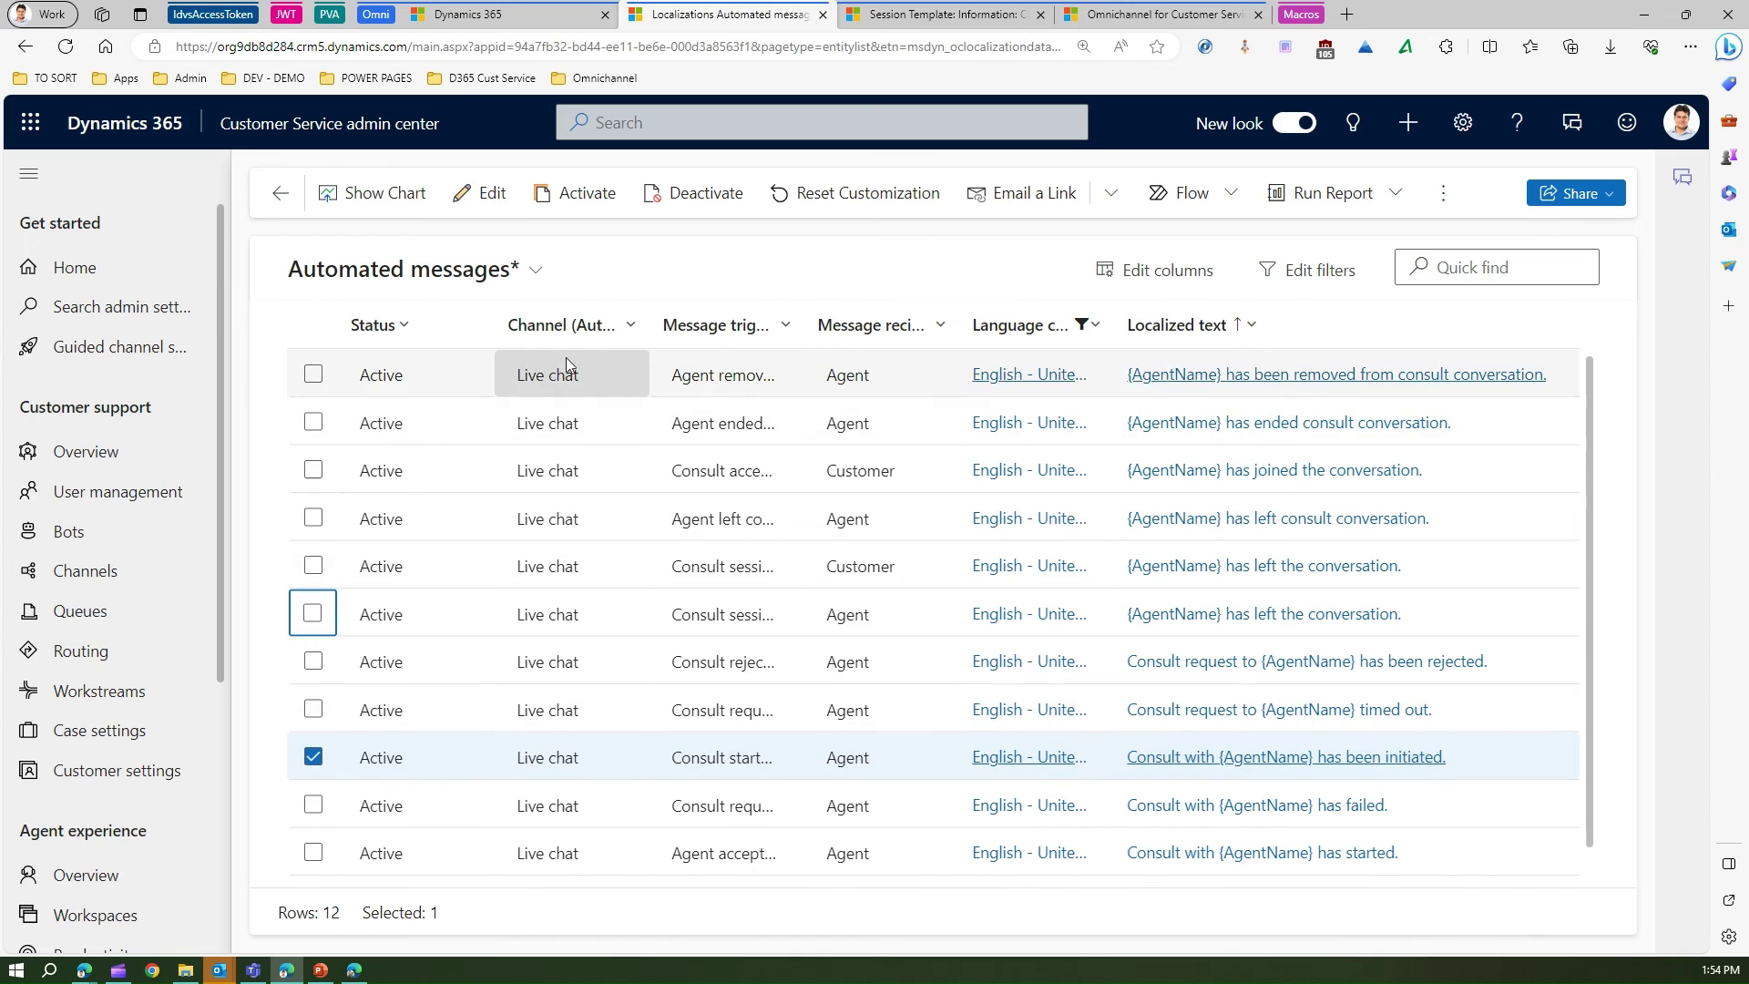
Open the Consult started record, deactivate it with confirmation, and return to the list
click(484, 198)
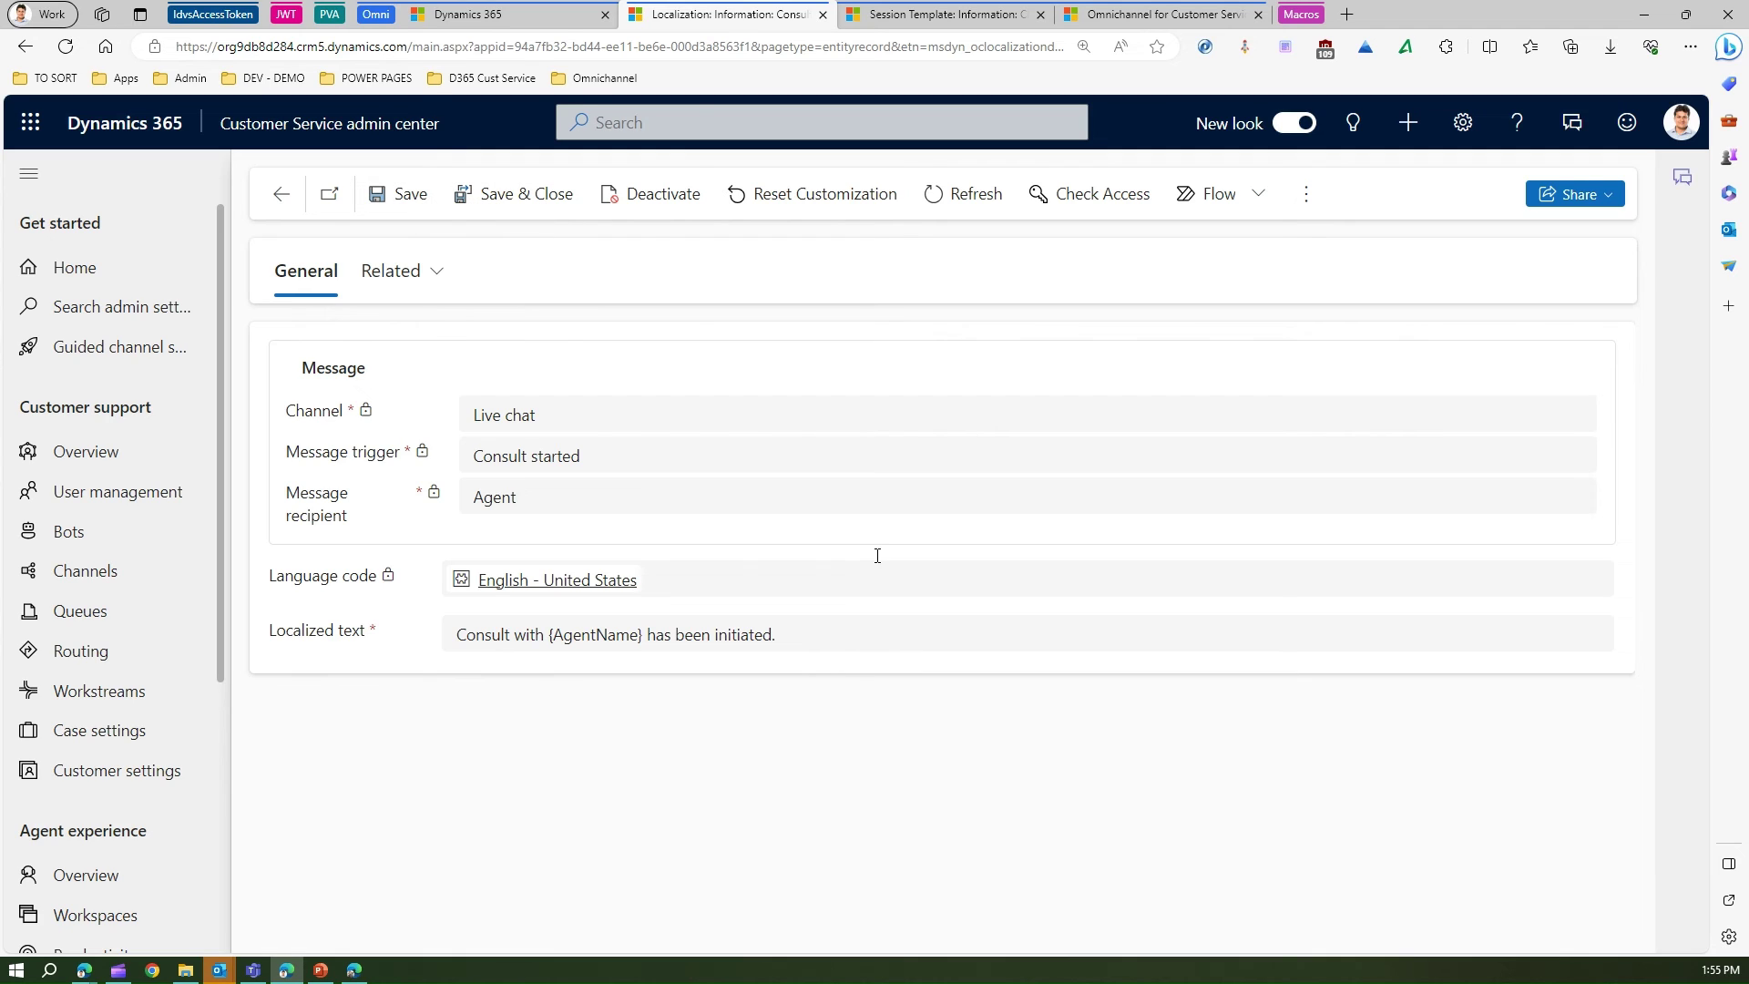
click(792, 637)
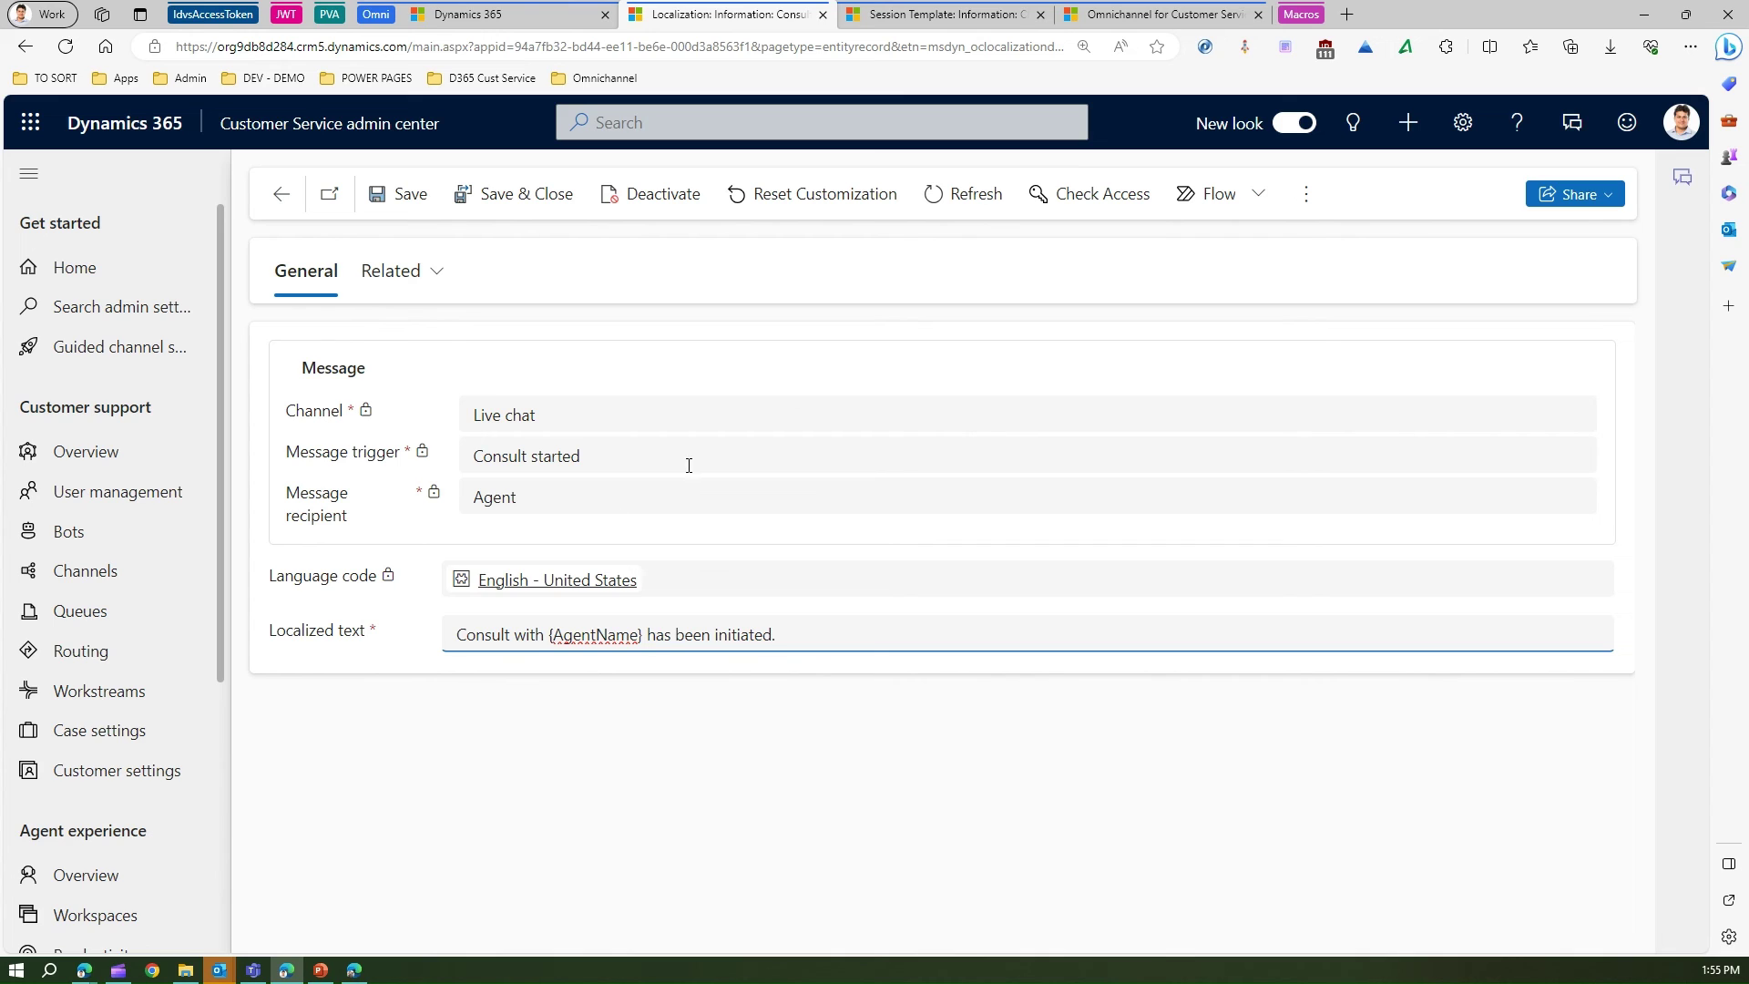
click(685, 195)
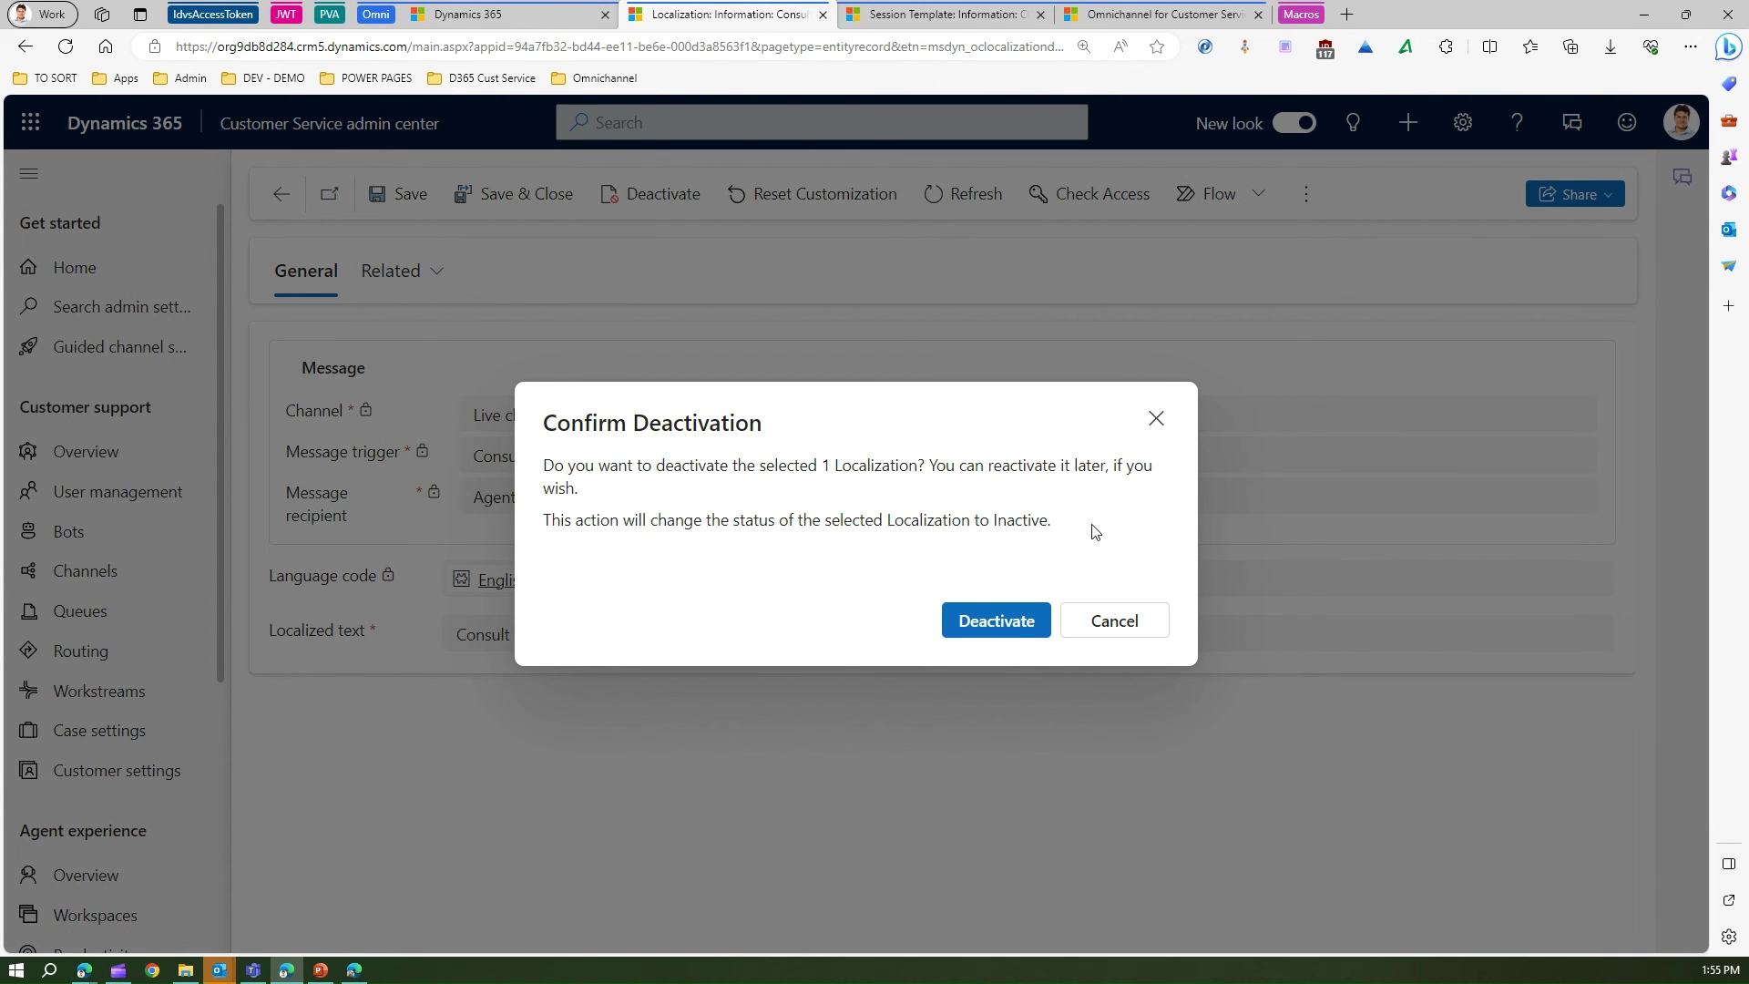
click(1011, 620)
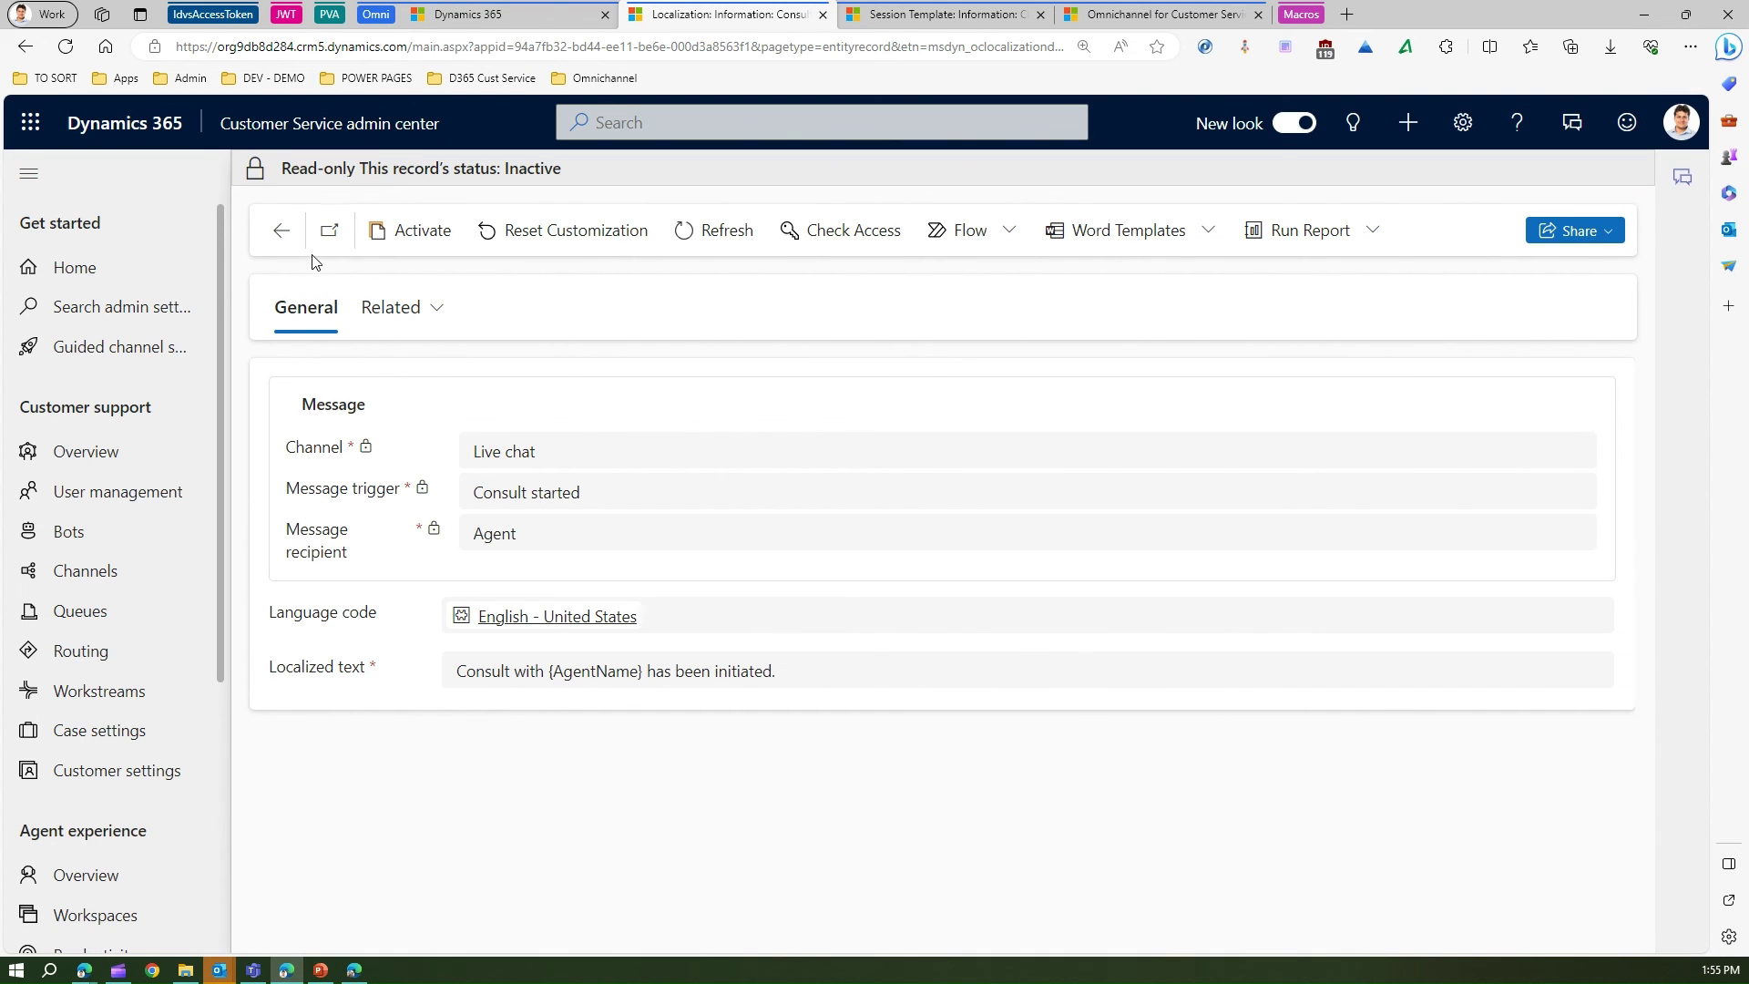
click(289, 232)
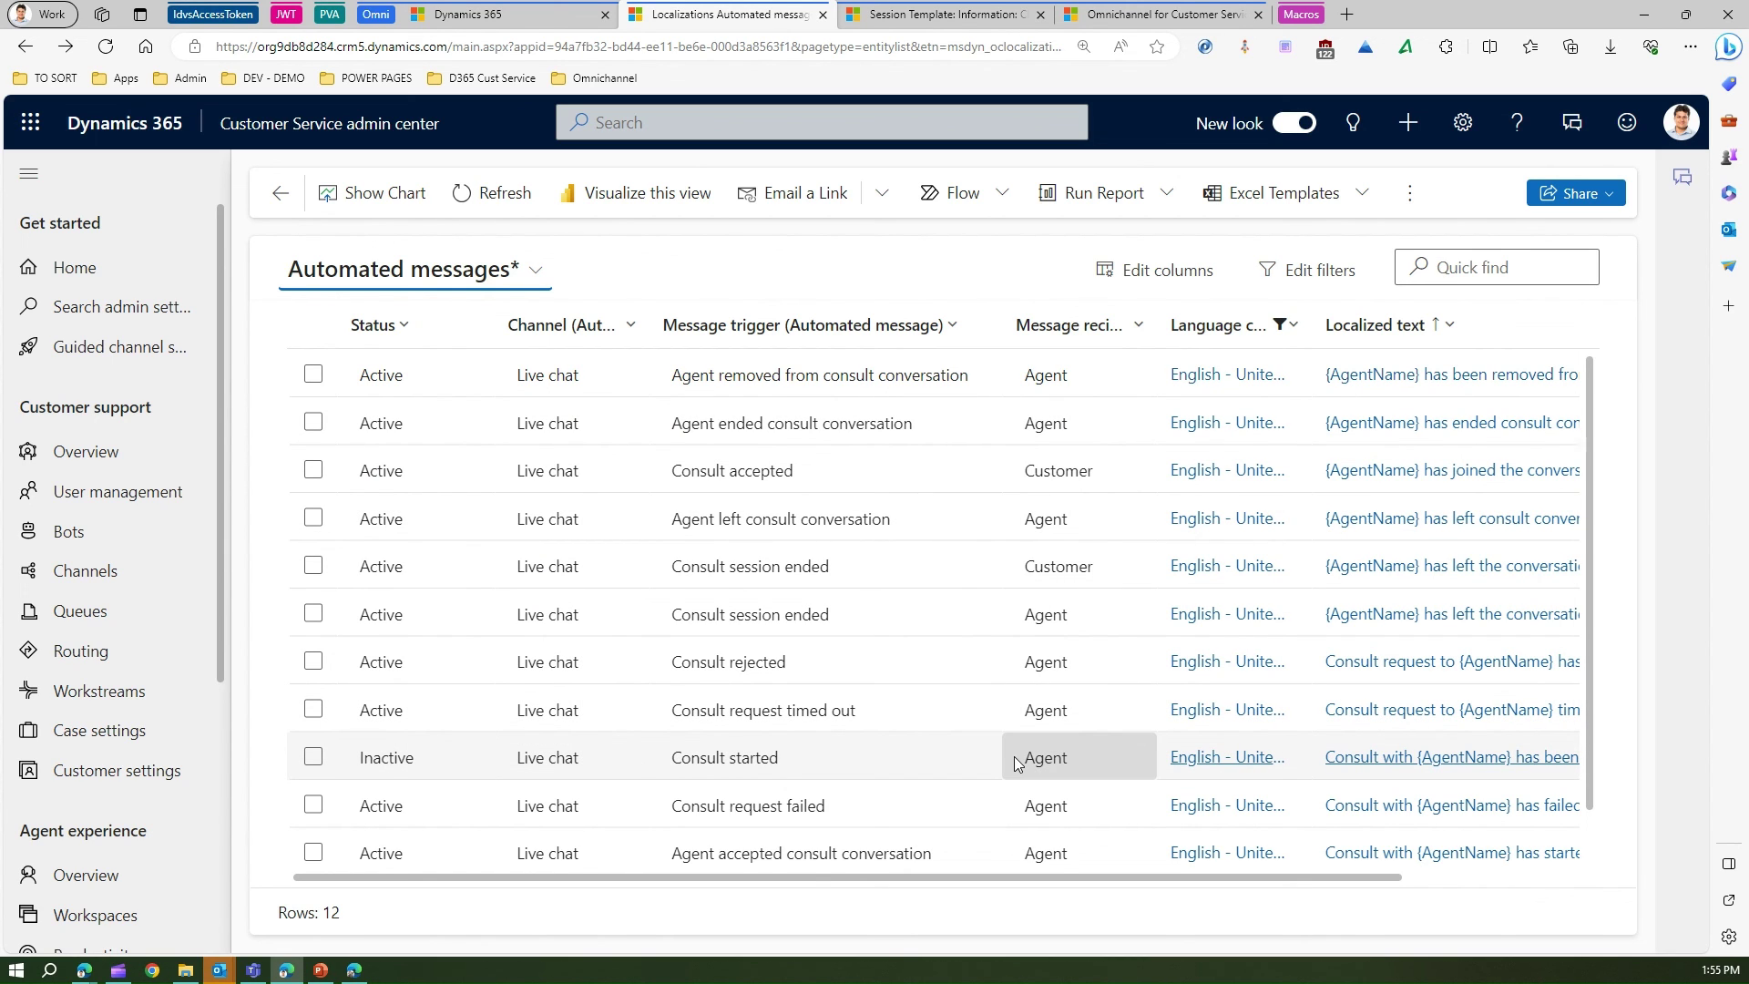
click(512, 20)
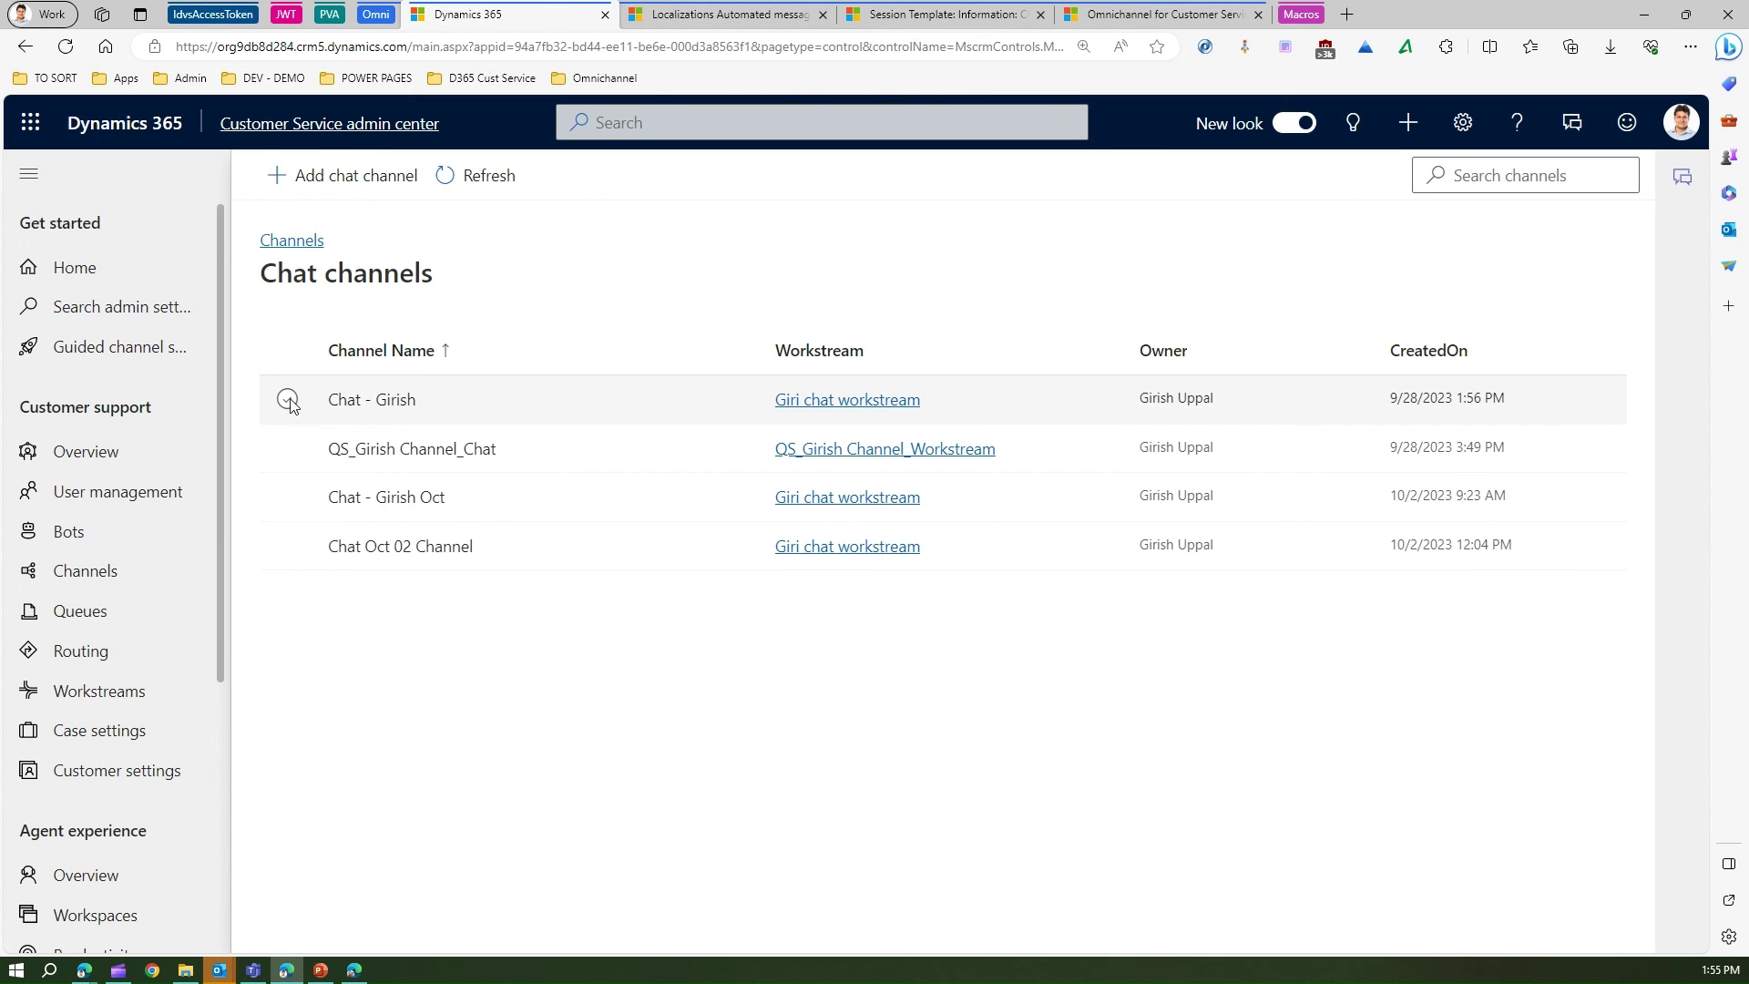
click(288, 401)
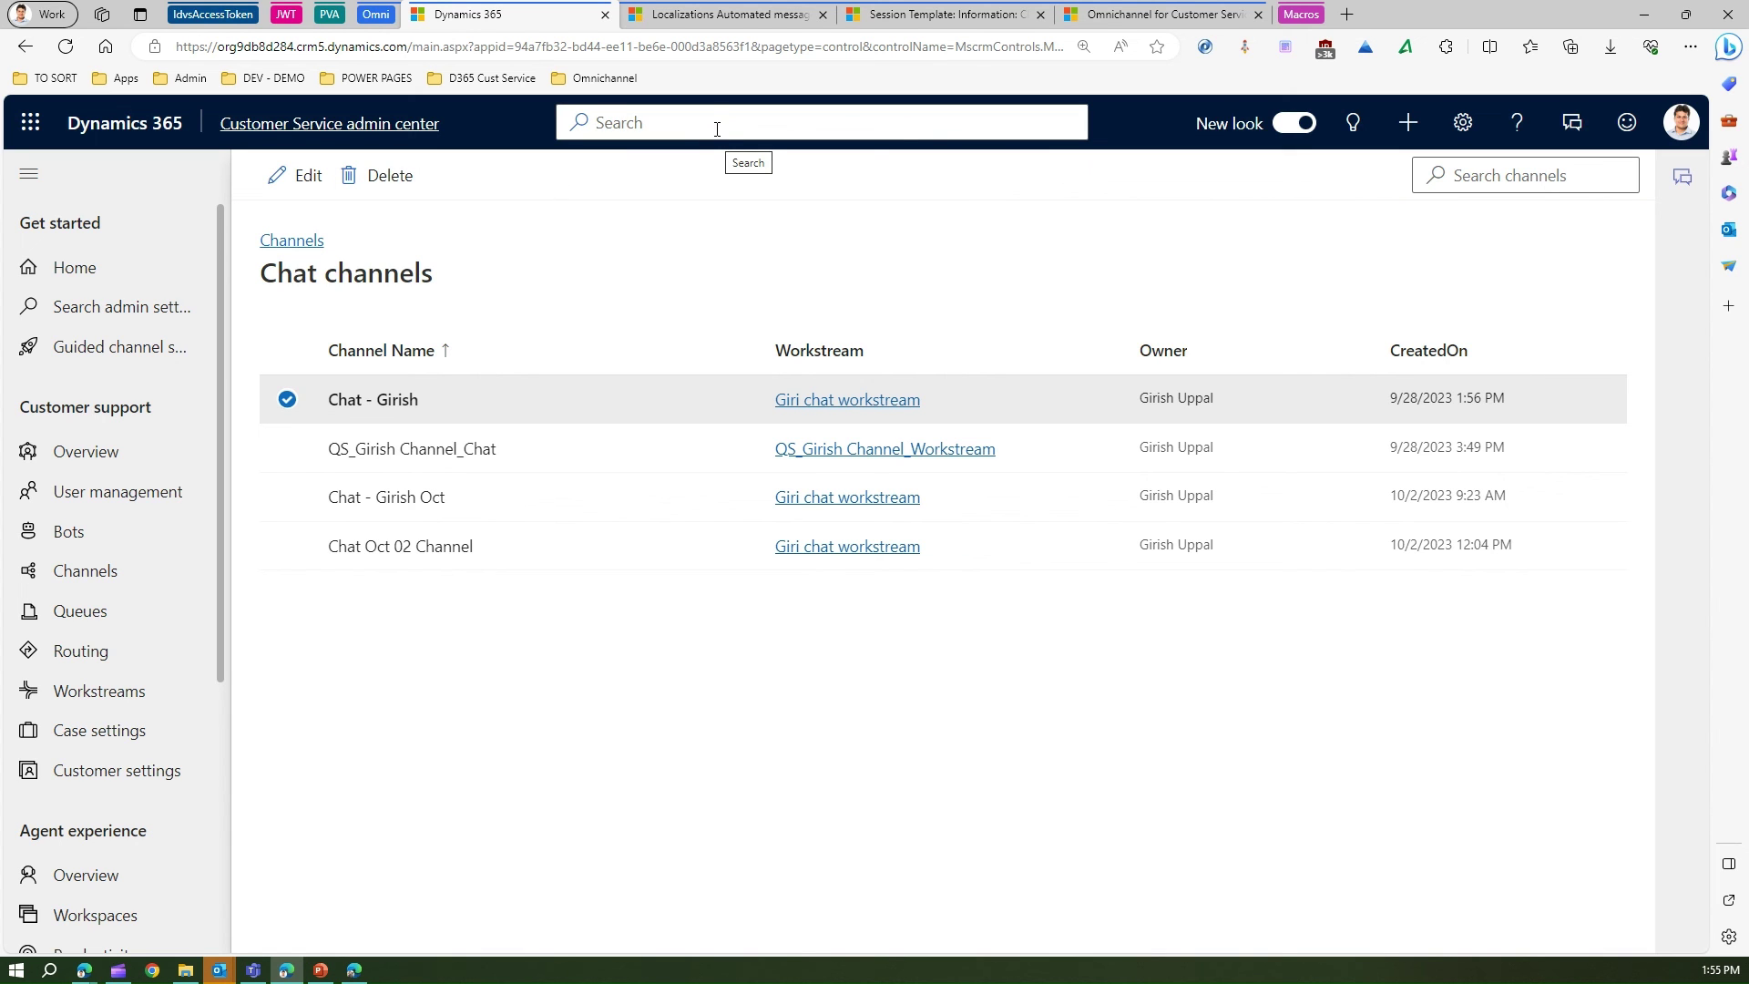
click(819, 182)
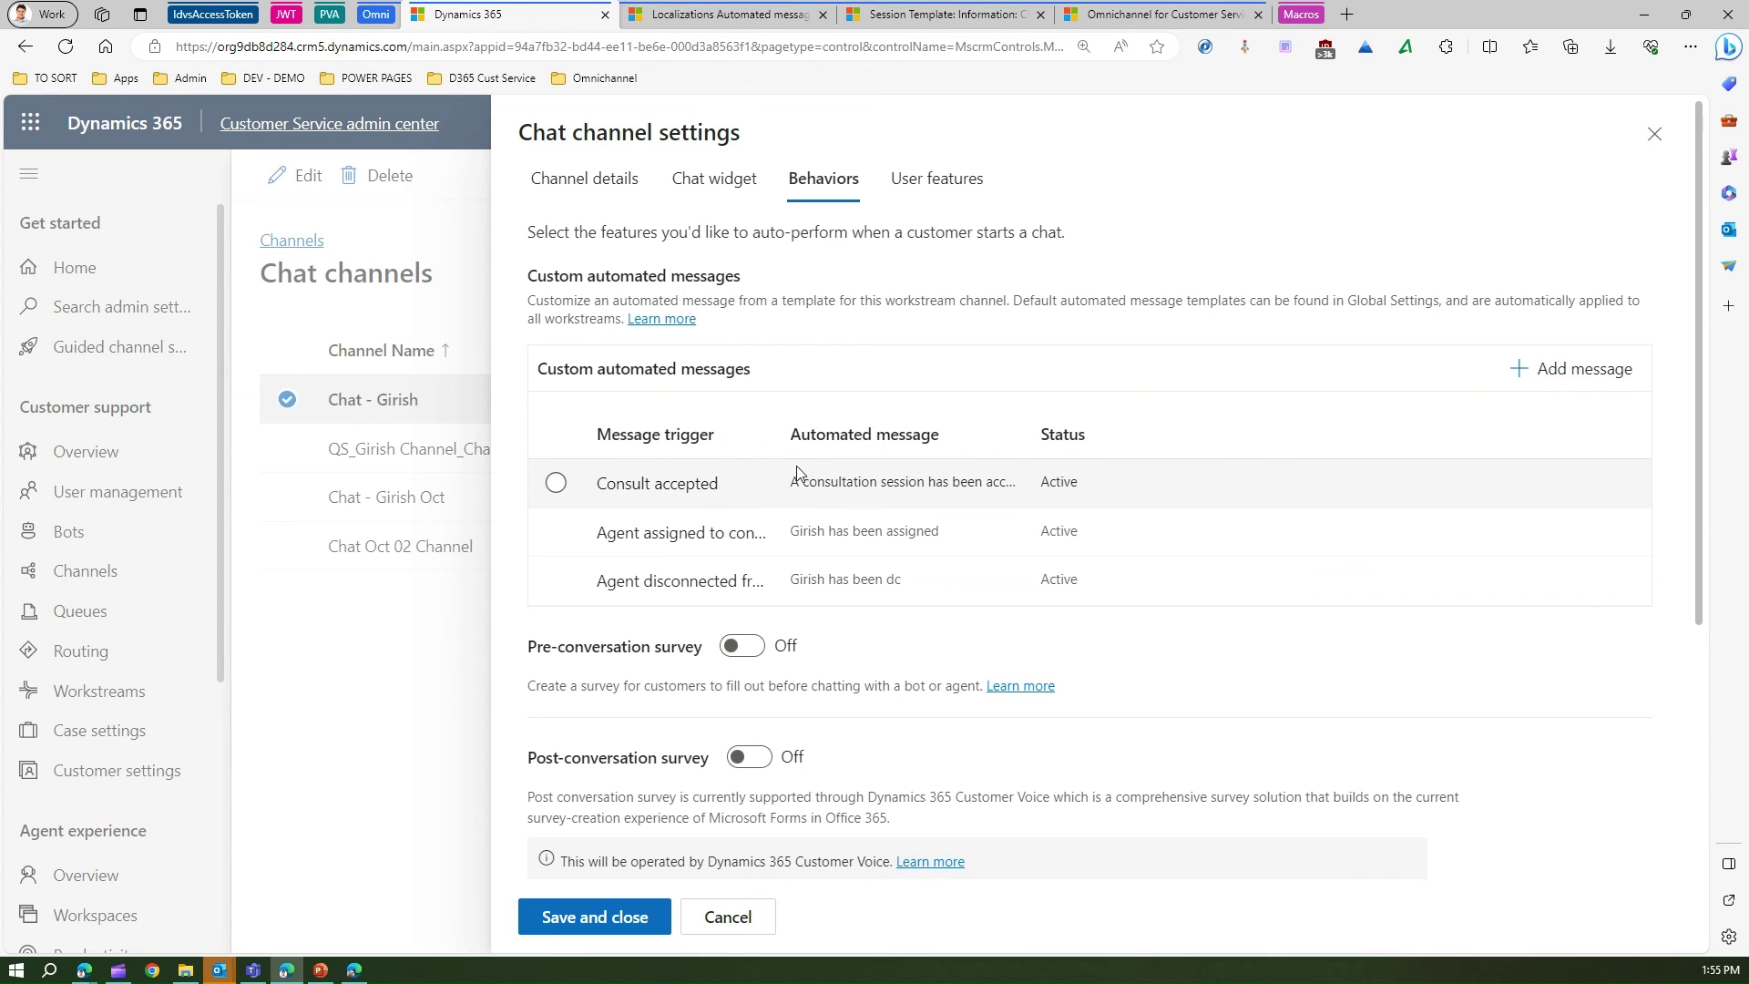
click(680, 485)
click(1408, 368)
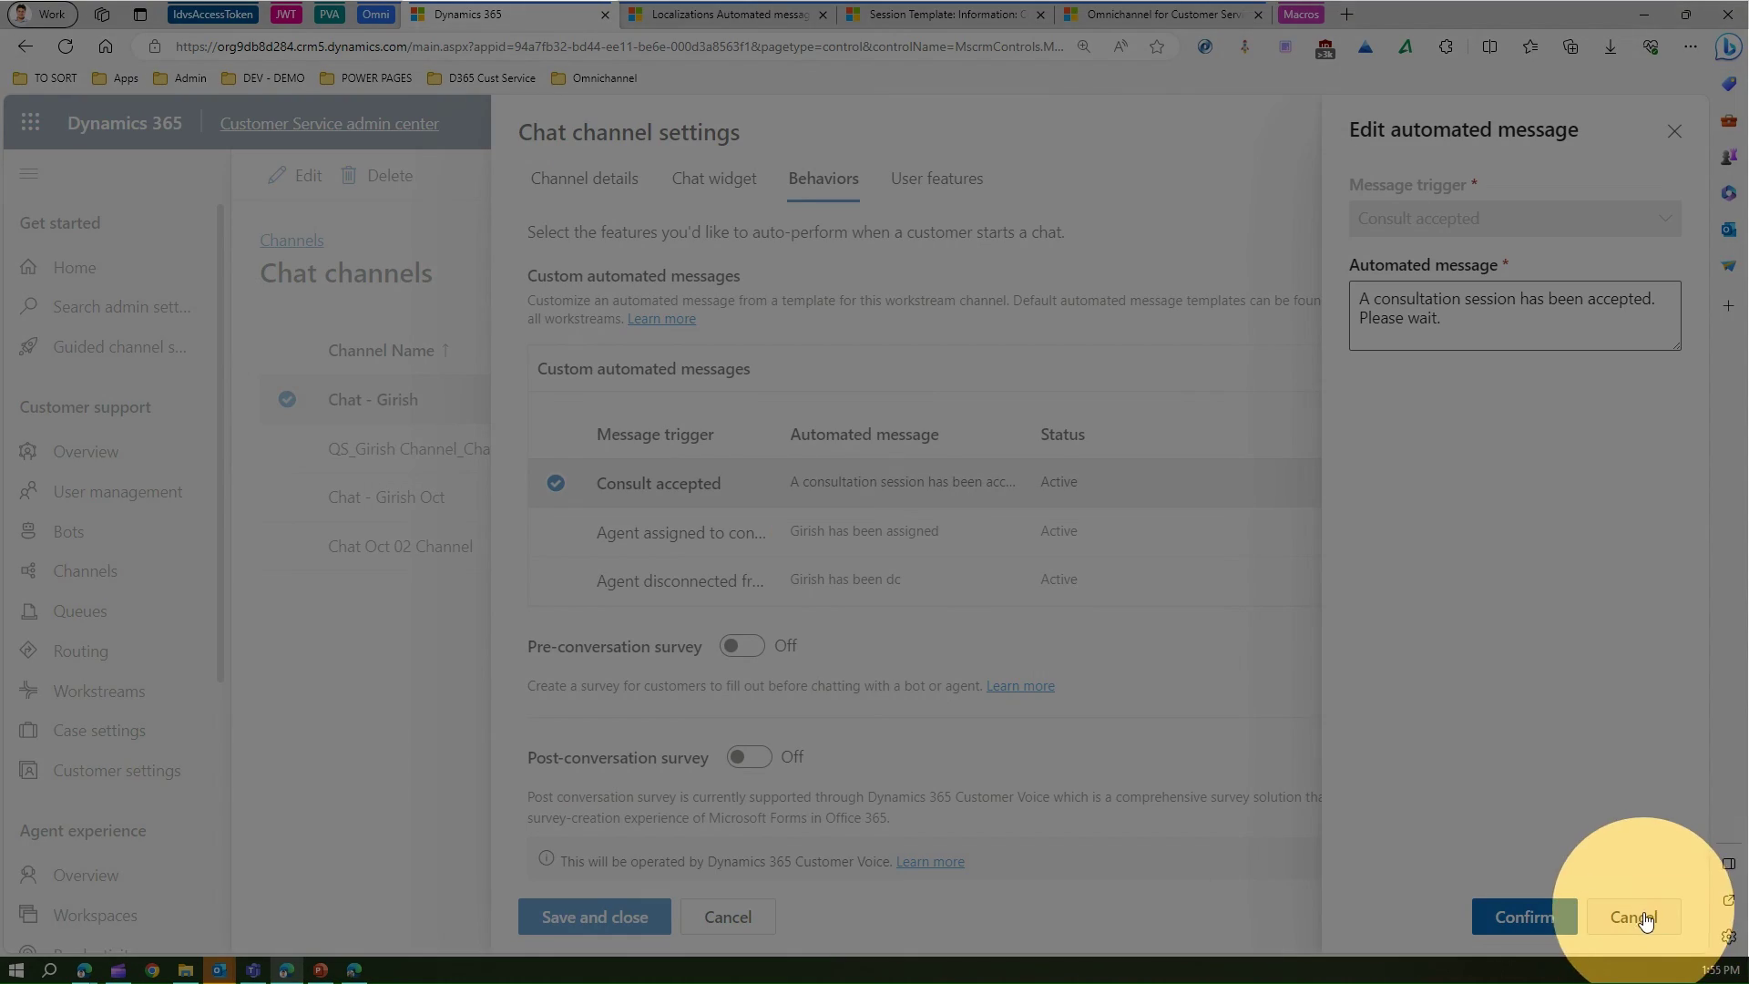
click(1634, 916)
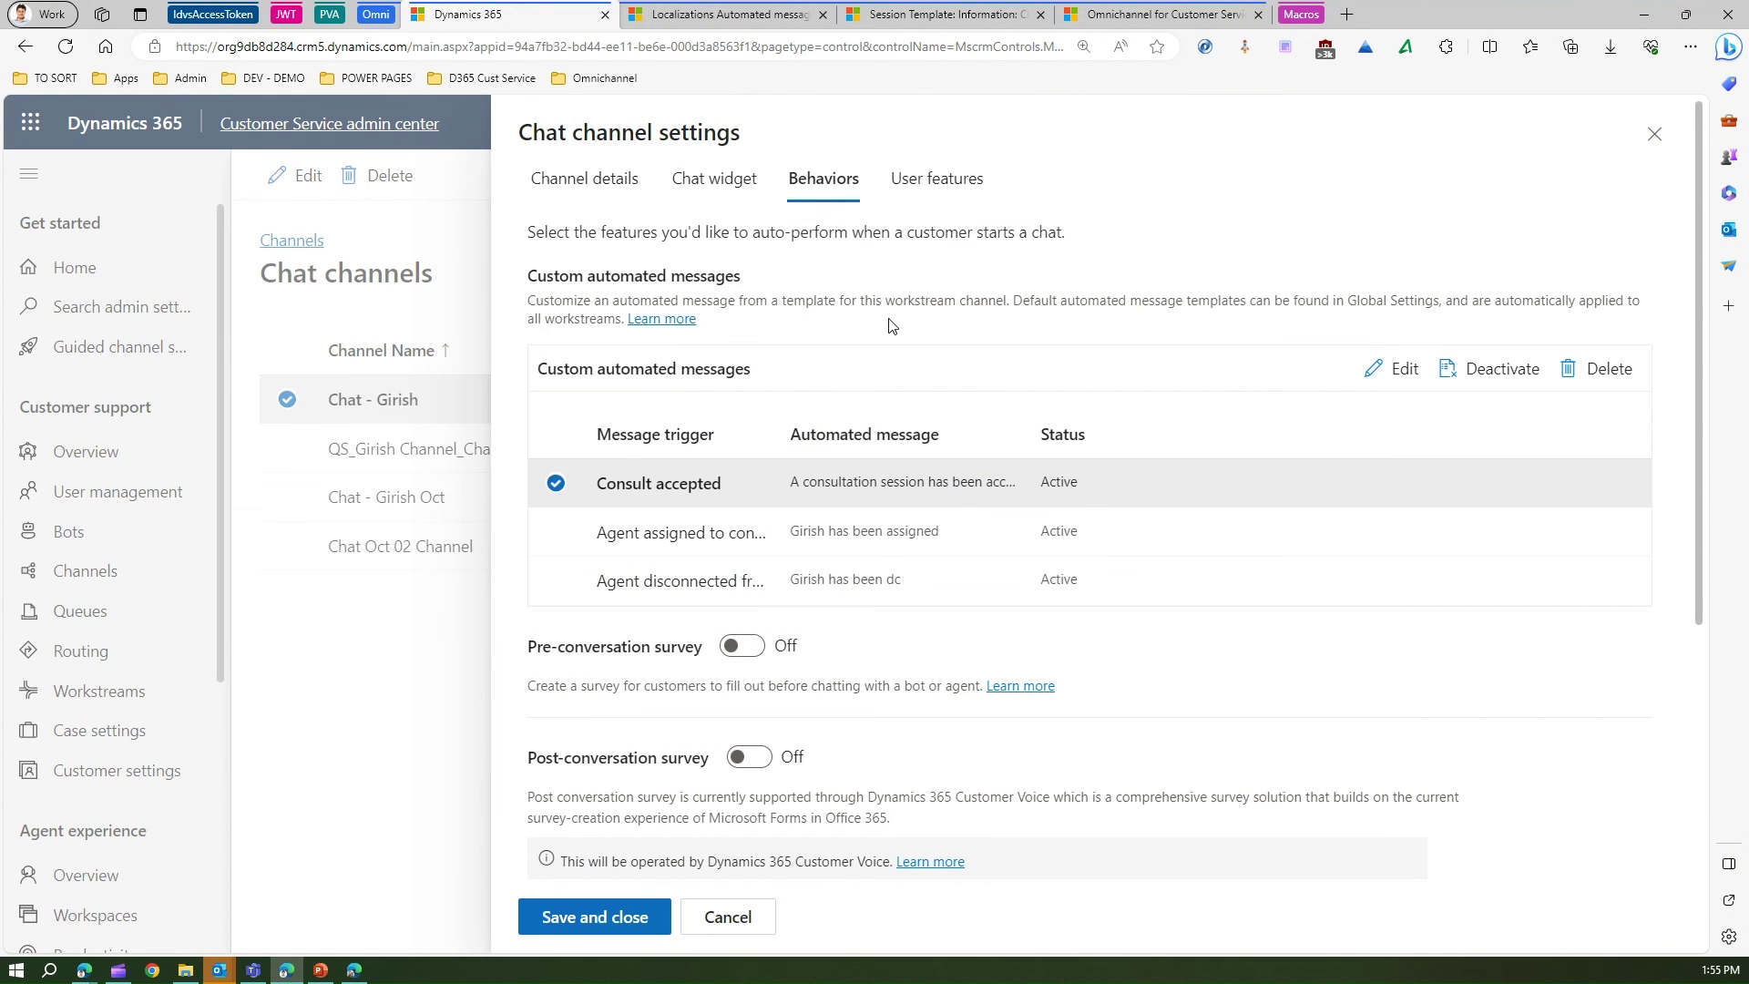
click(701, 20)
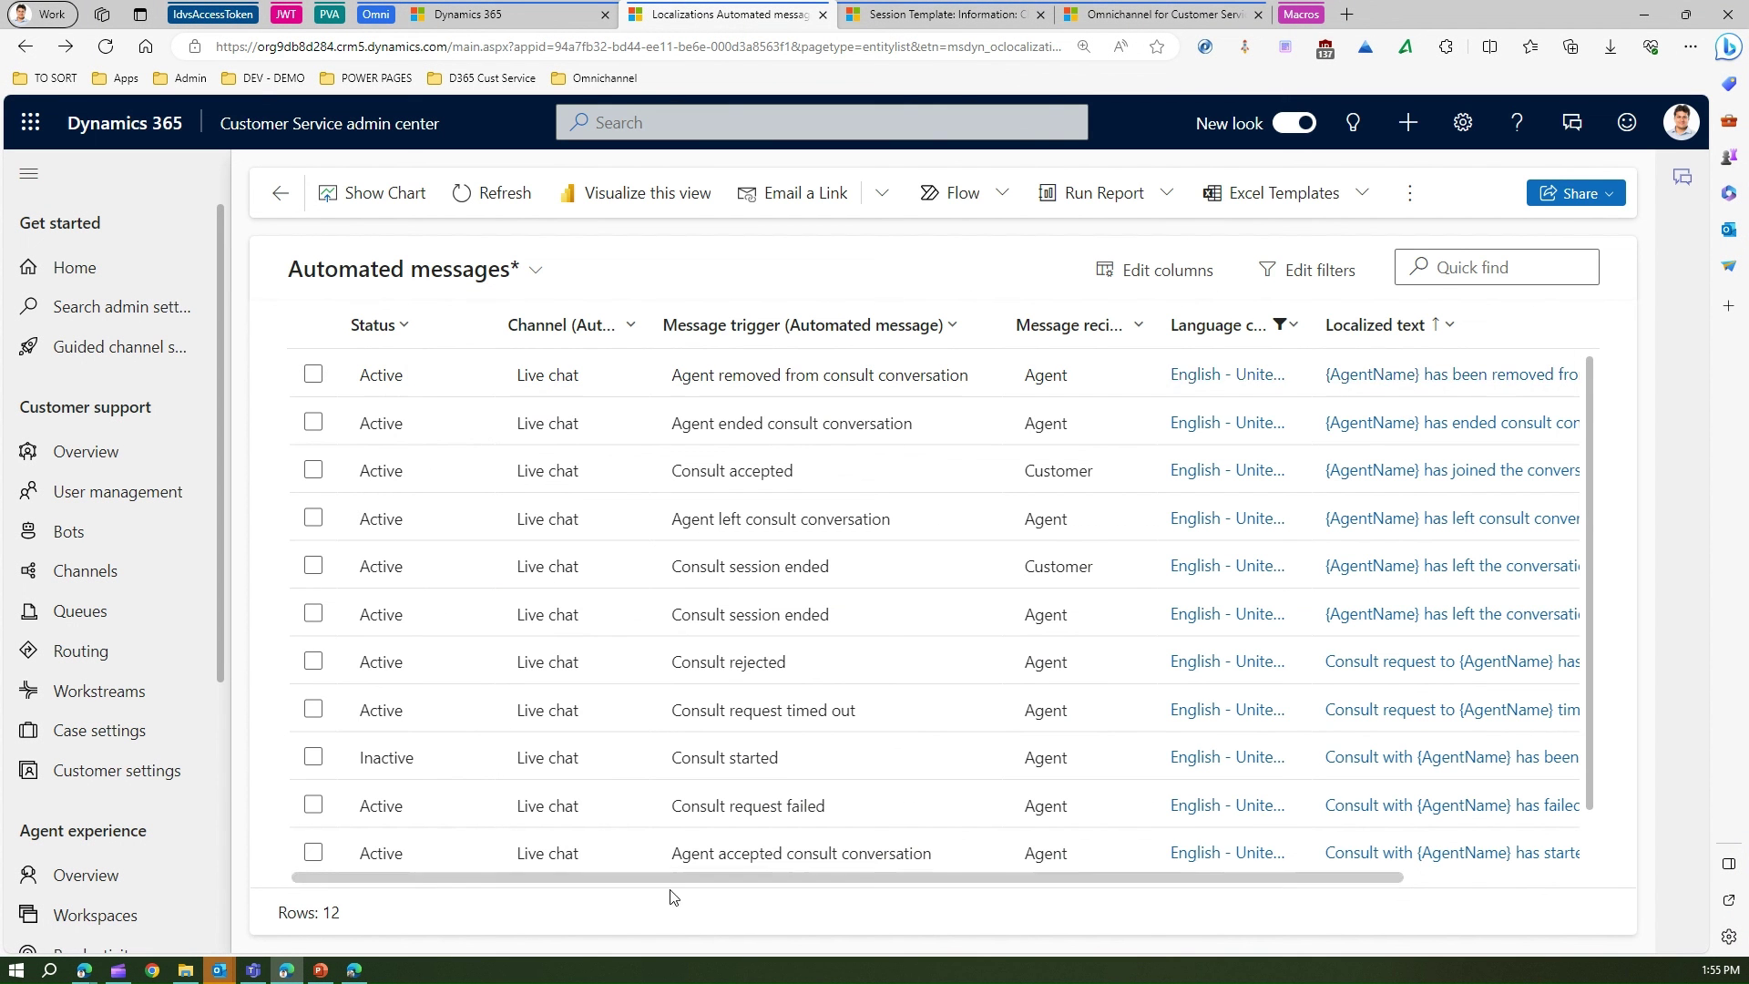